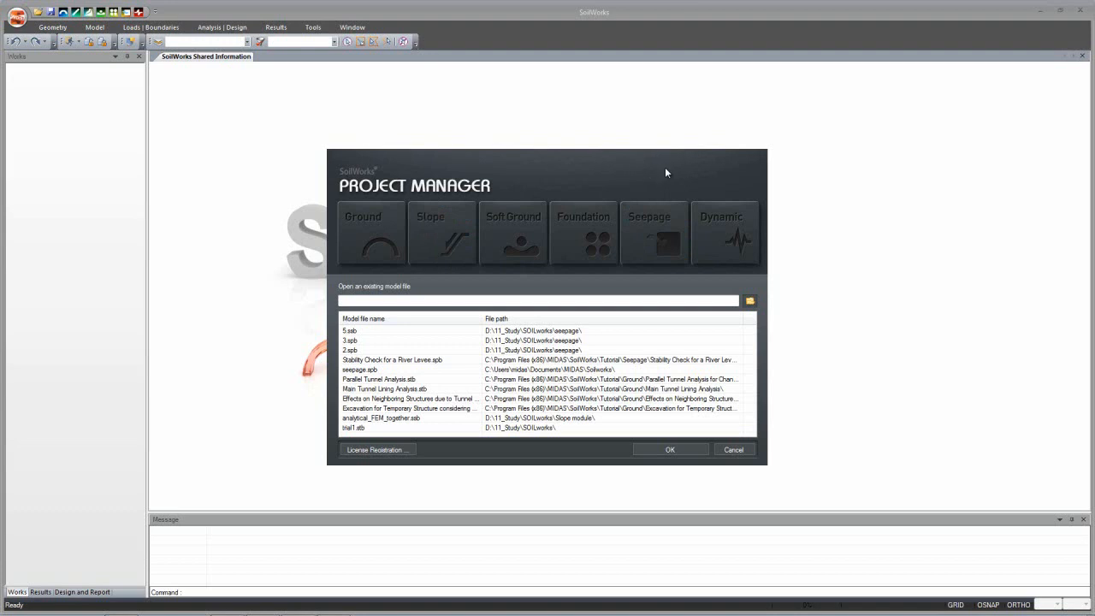
Start a new Seepage project and confirm the initial parameters with kN, m and sec as units.
click(663, 241)
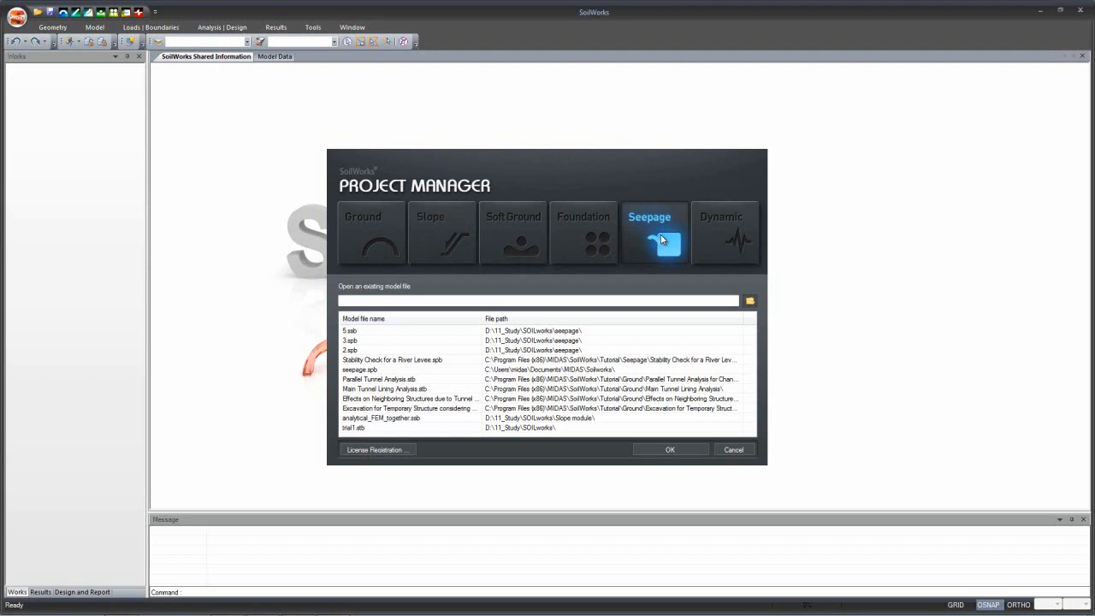
click(661, 240)
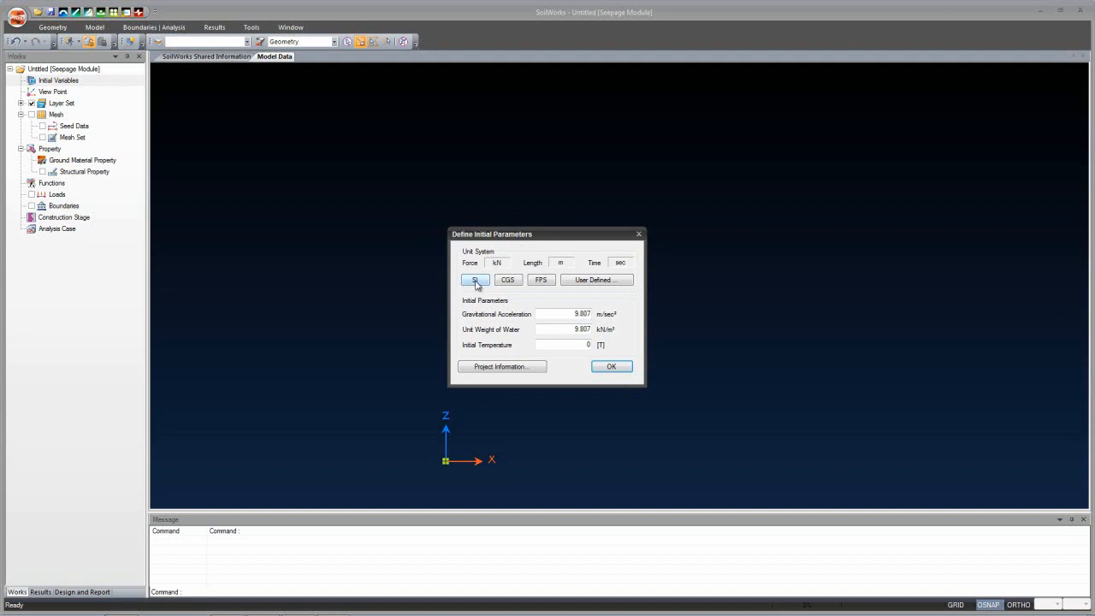
click(578, 282)
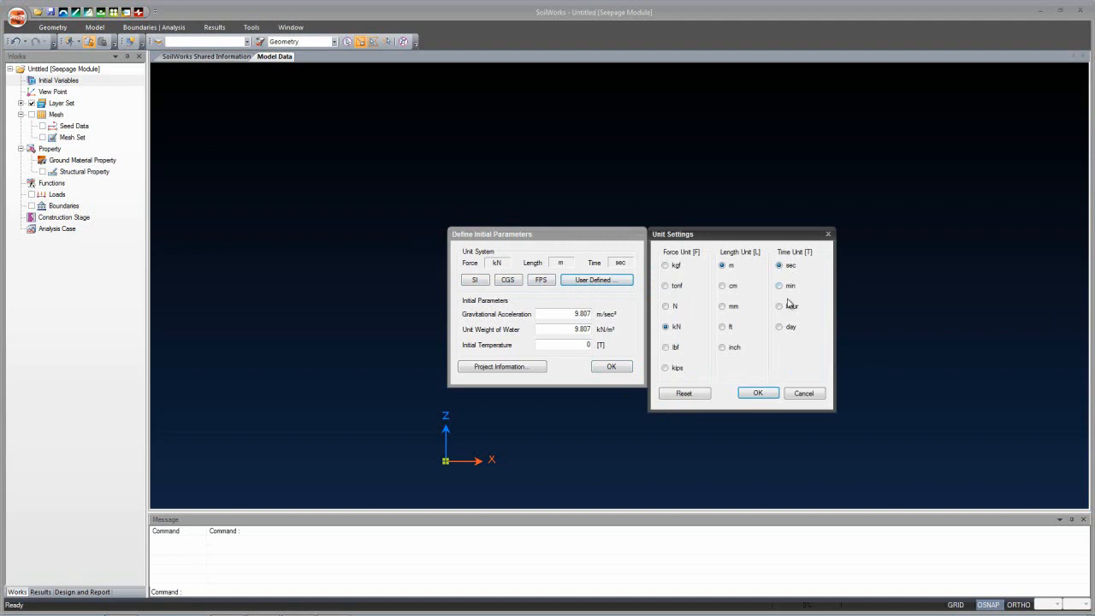
click(764, 390)
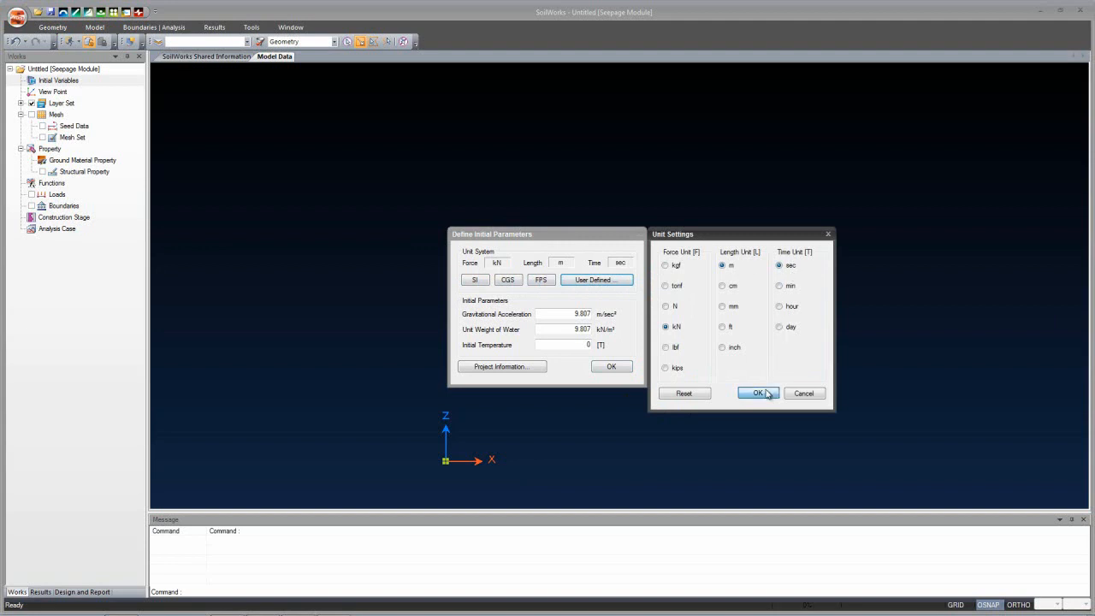
click(624, 366)
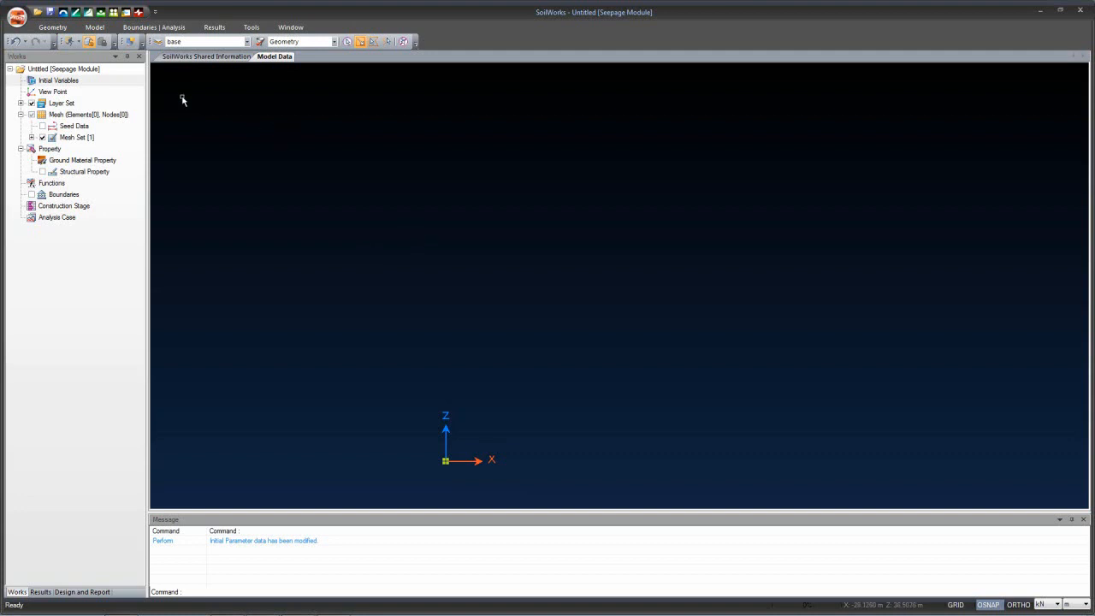
click(50, 31)
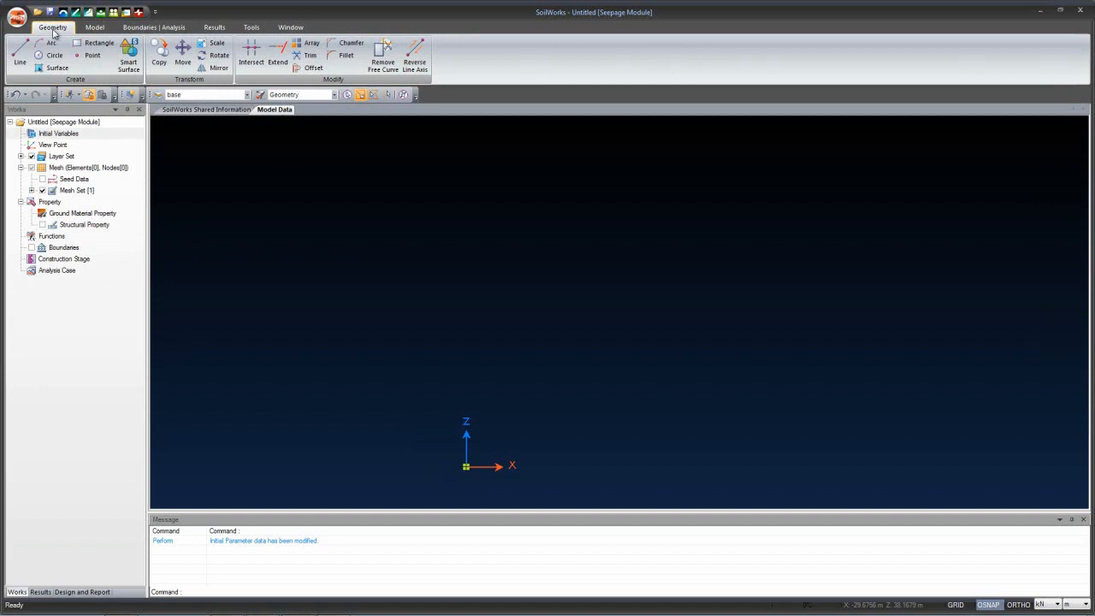
click(95, 28)
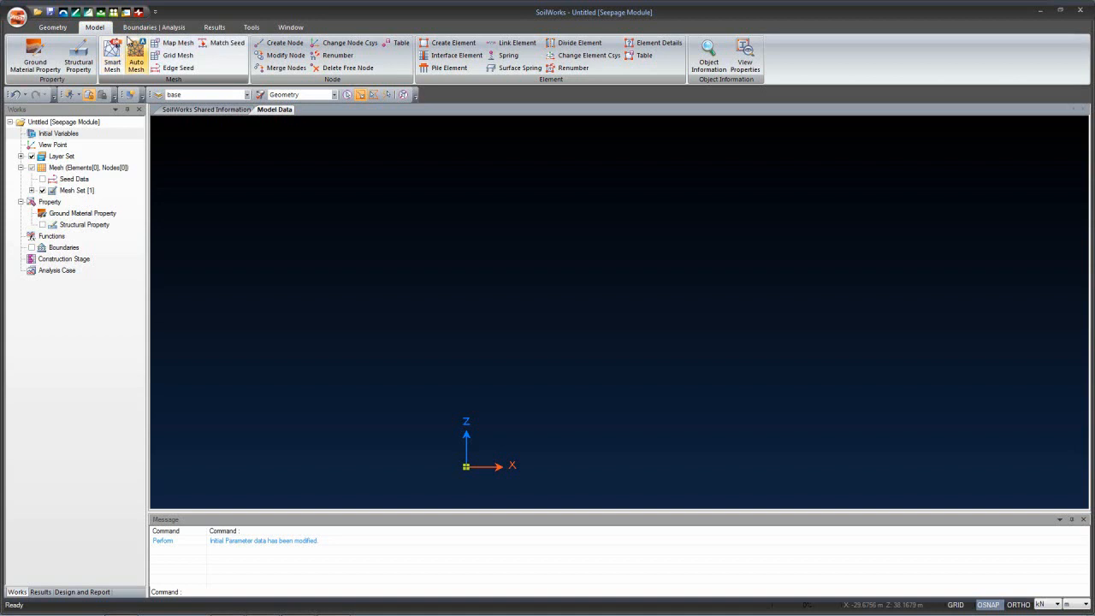
click(134, 29)
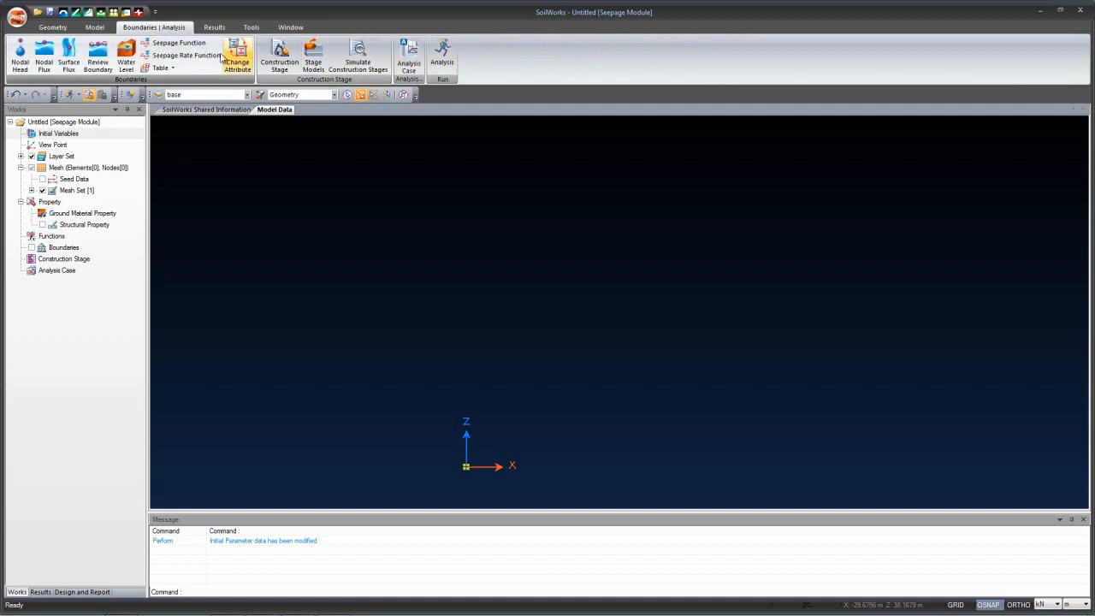
click(207, 30)
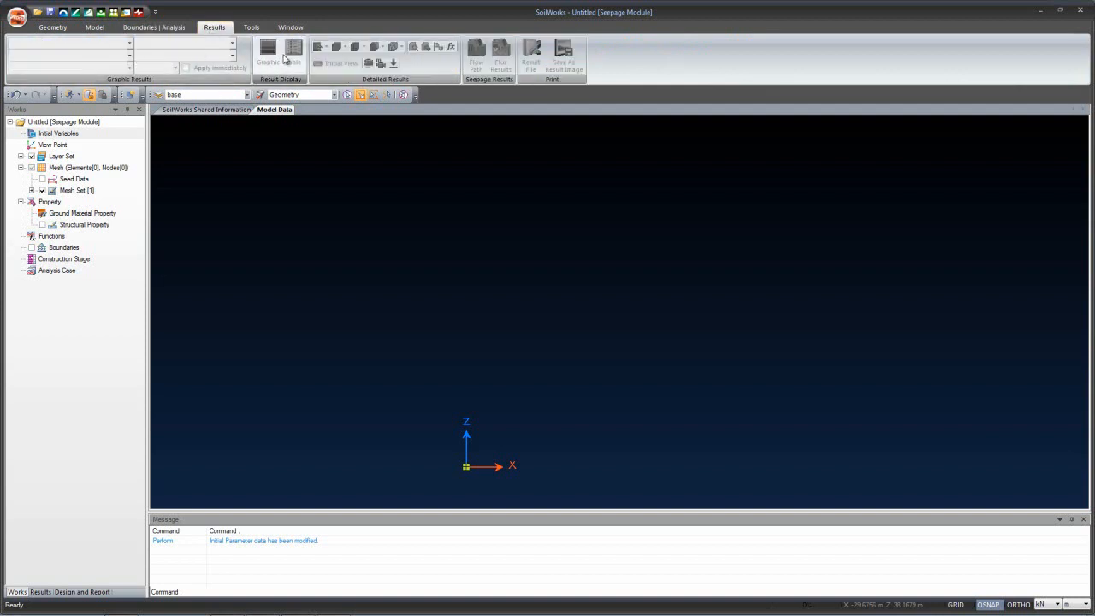
click(52, 27)
click(214, 27)
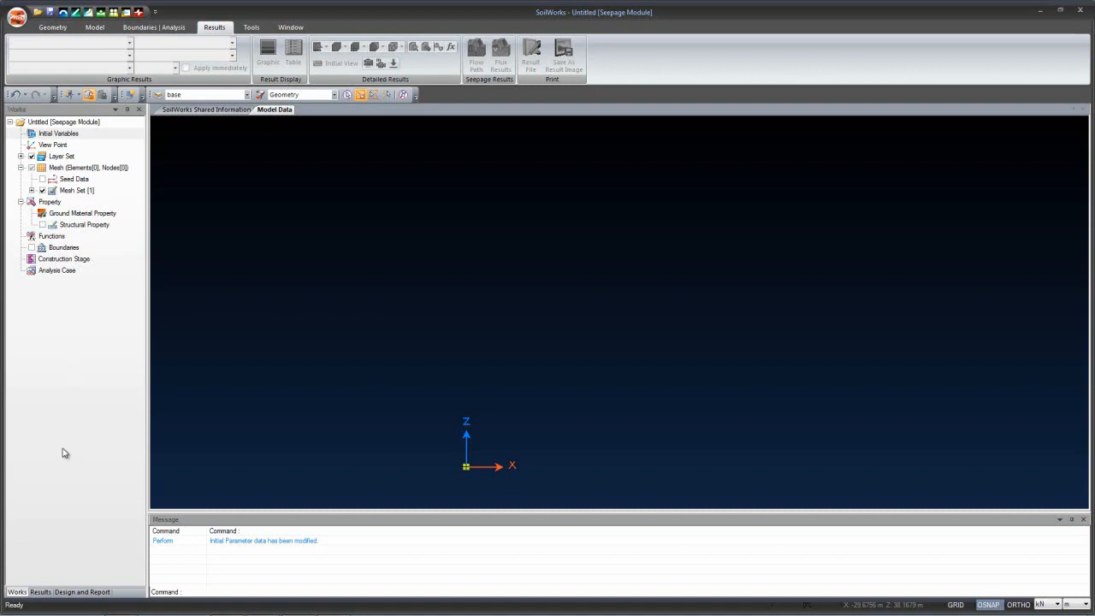
click(40, 592)
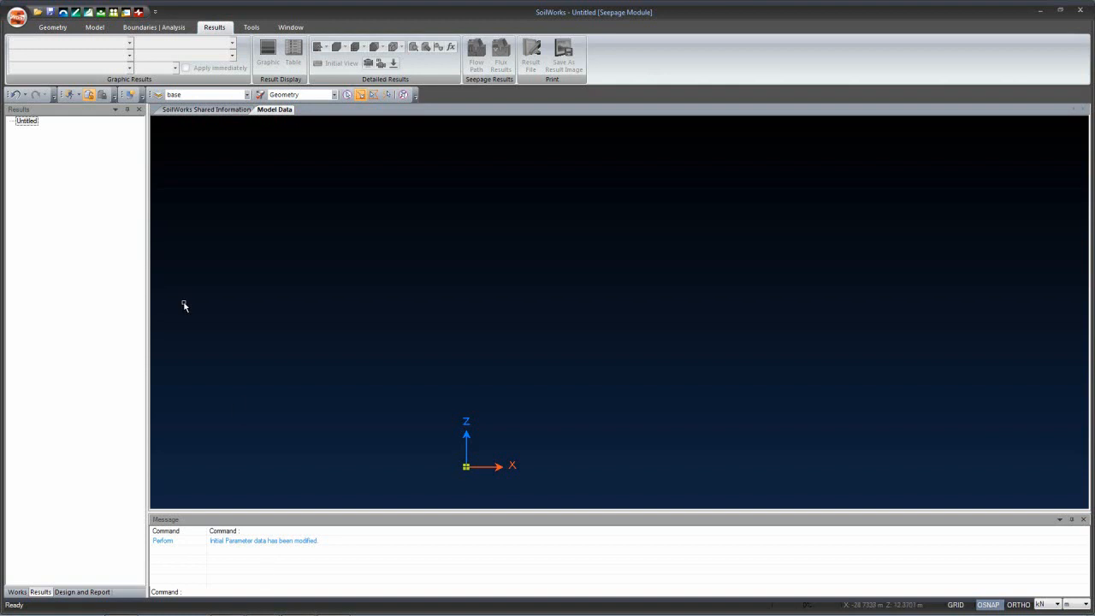
Import the CAD drawing Stability Check for a River Levee and generate smart surfaces from its outlines.
click(53, 27)
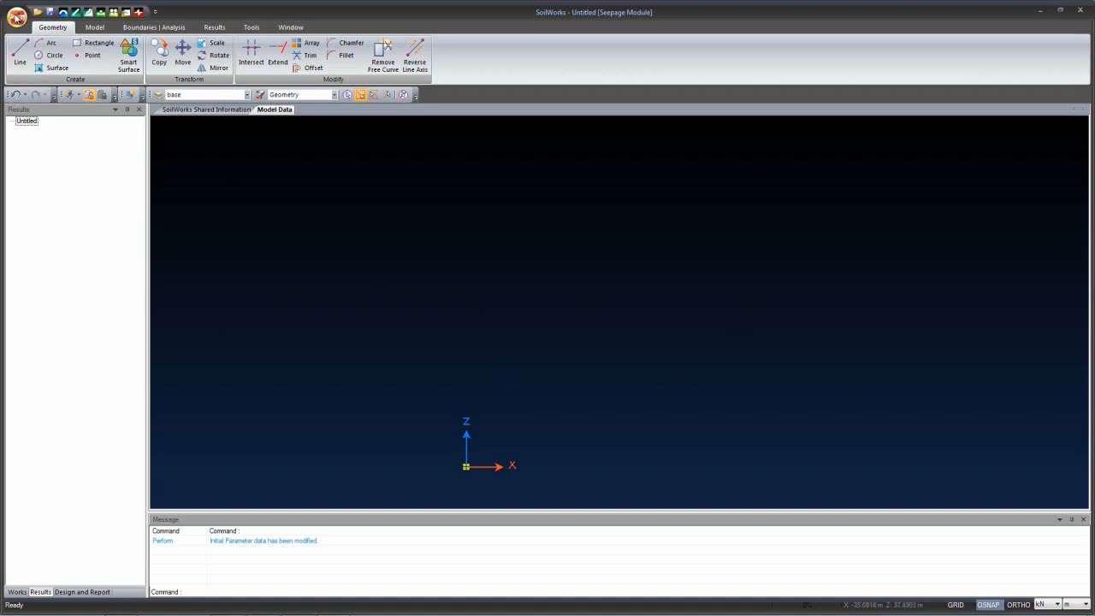
click(17, 16)
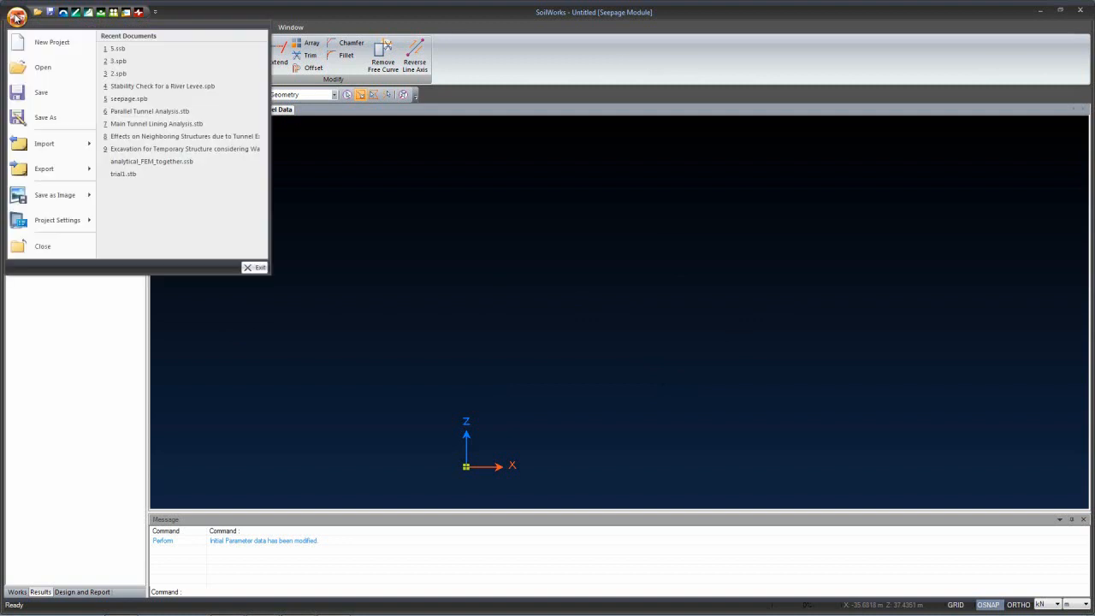
mouse_move(32, 154)
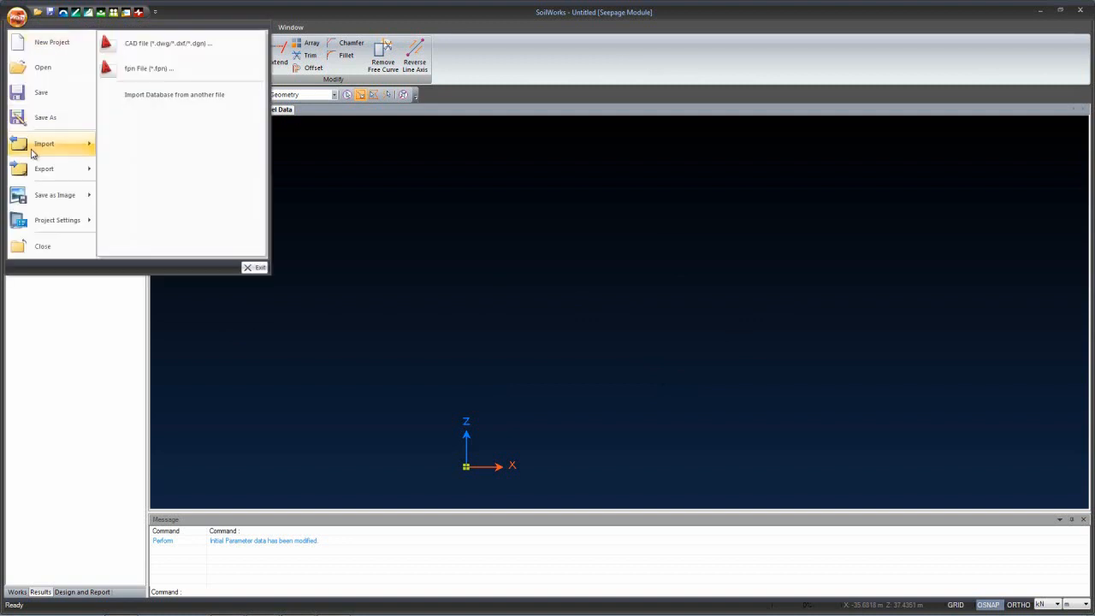
click(134, 45)
click(141, 106)
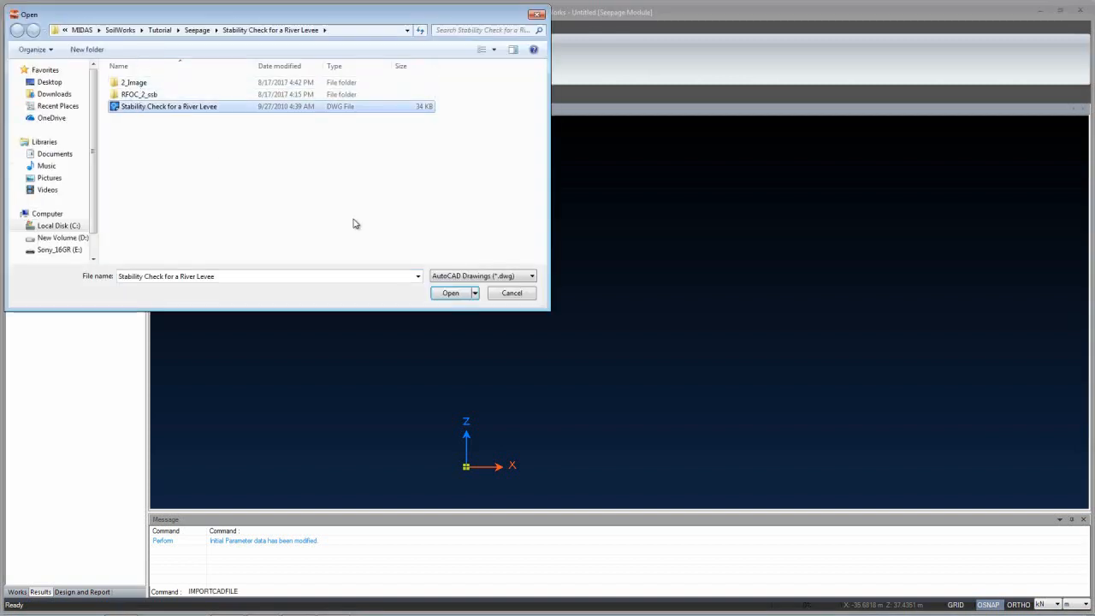
click(449, 292)
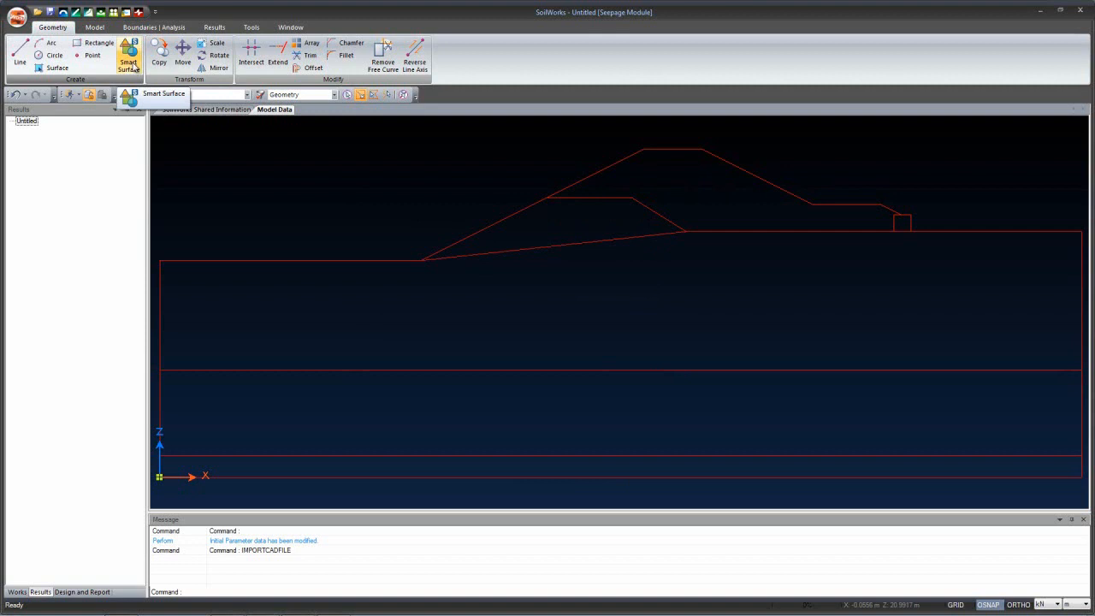
click(133, 69)
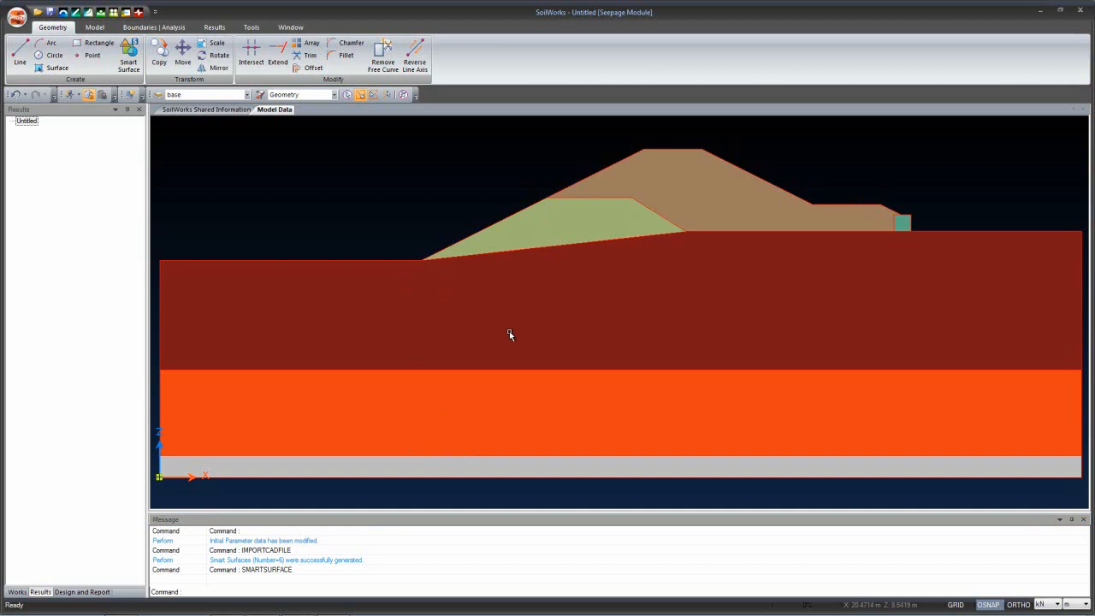
Examine the ground material property settings and the unsaturated property function types for permeability and water content.
click(95, 27)
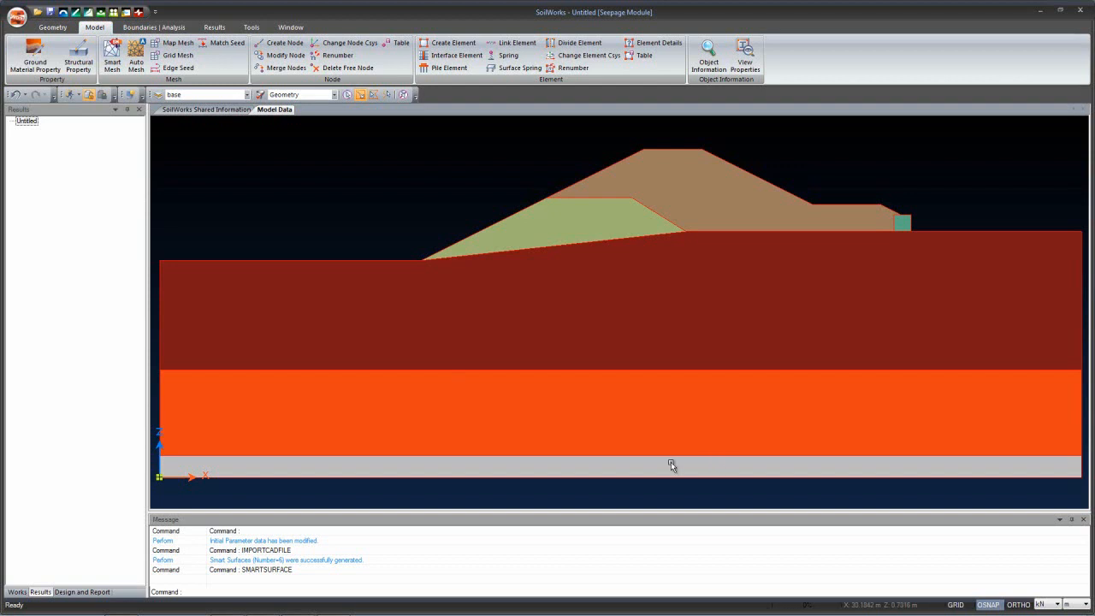
click(49, 63)
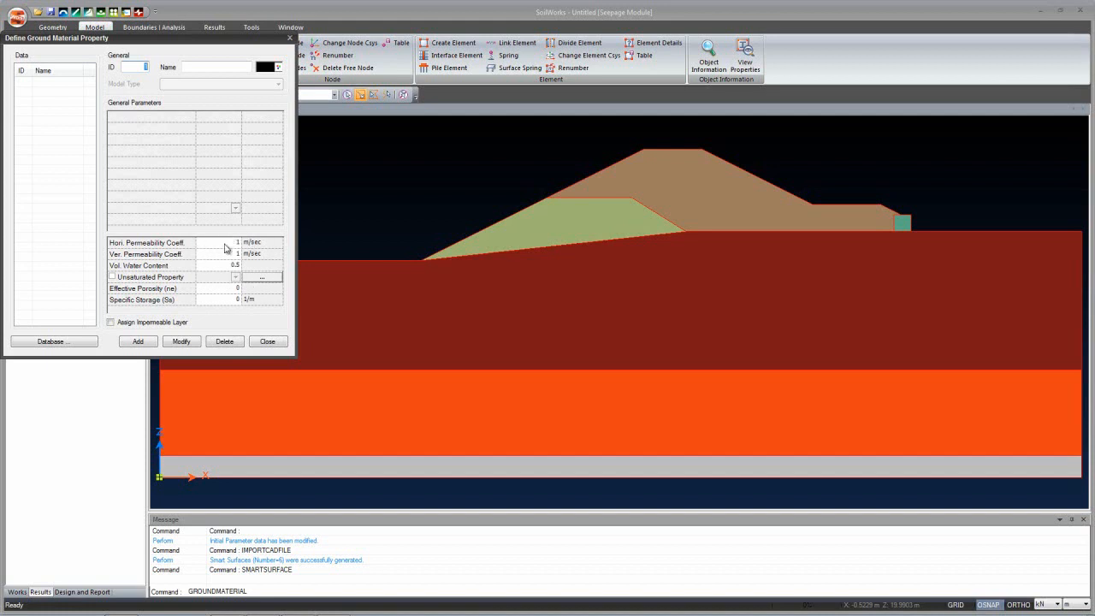
click(198, 66)
click(112, 277)
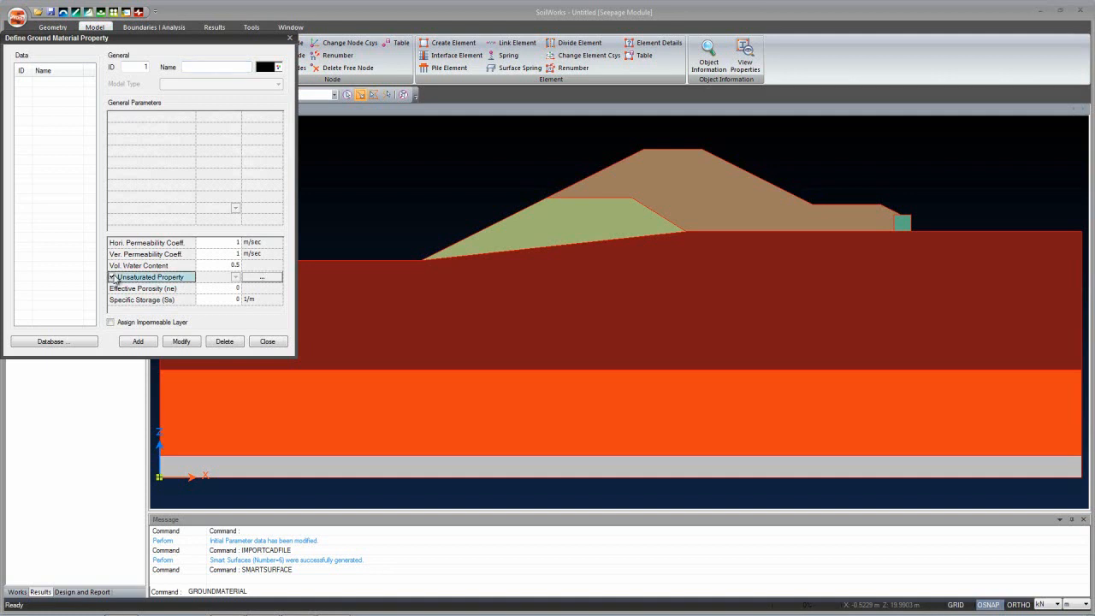
click(259, 279)
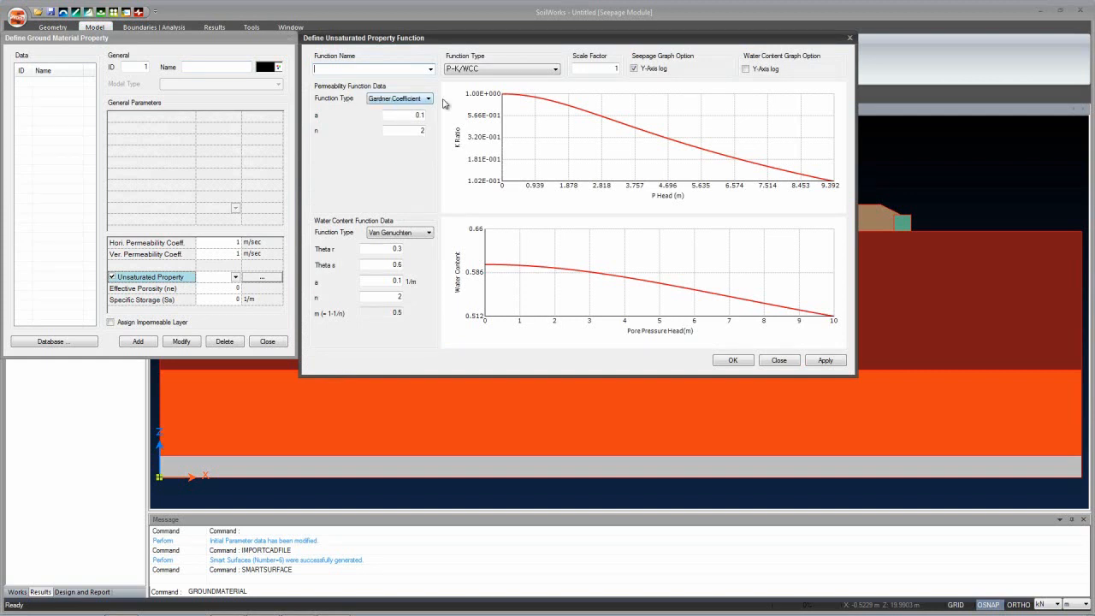
click(422, 100)
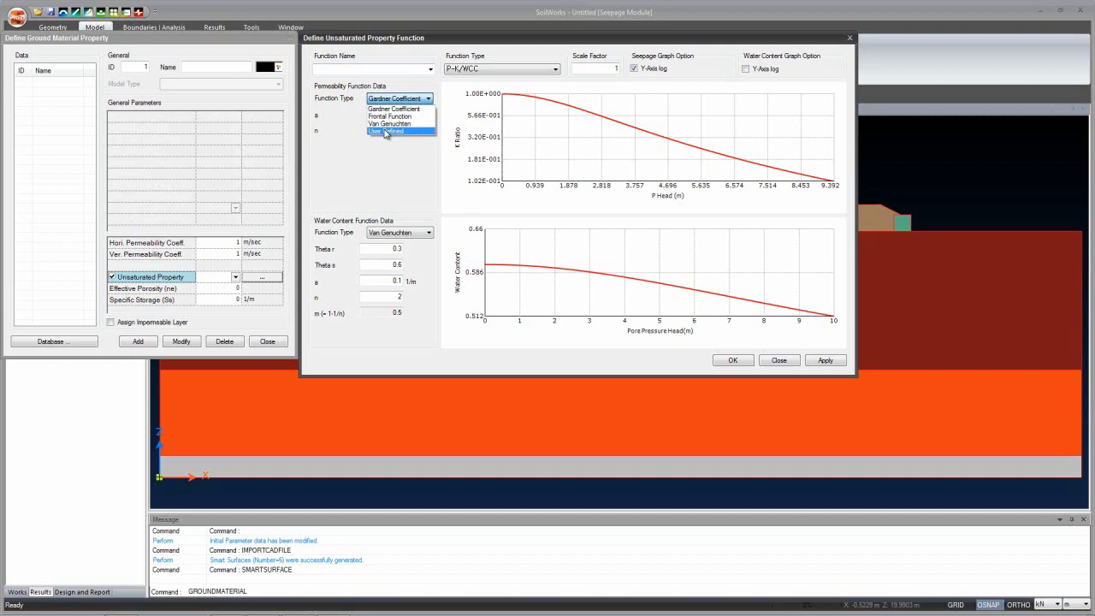
click(385, 133)
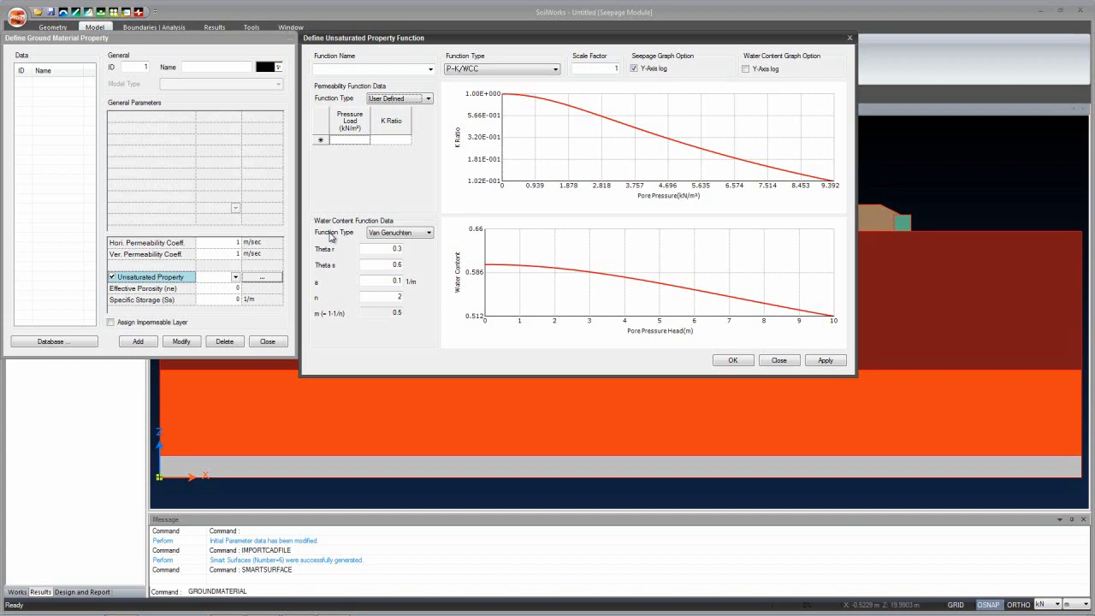
click(395, 236)
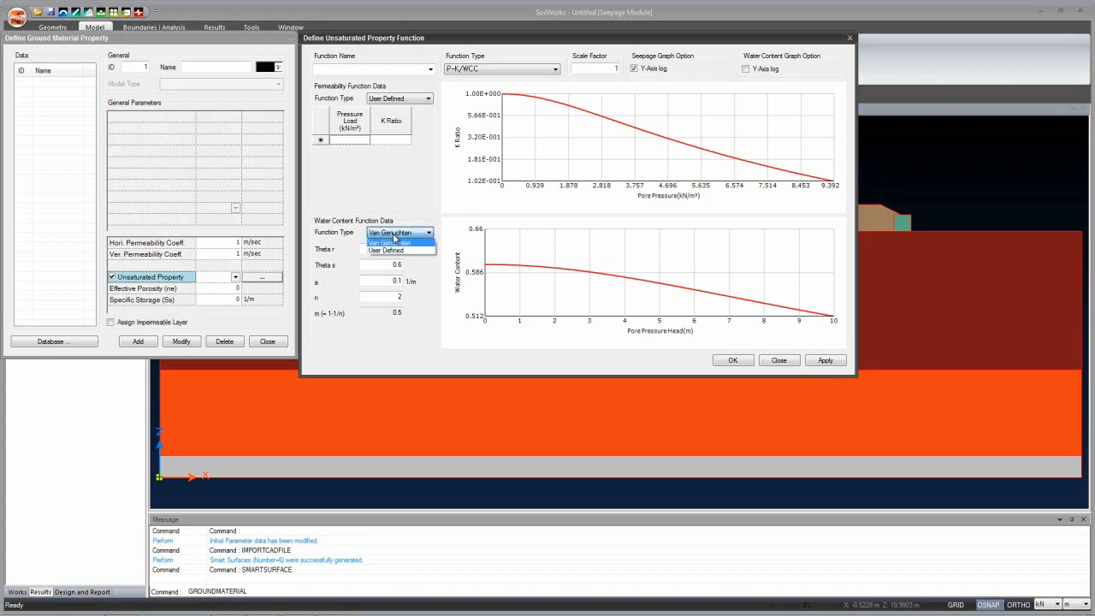
click(417, 204)
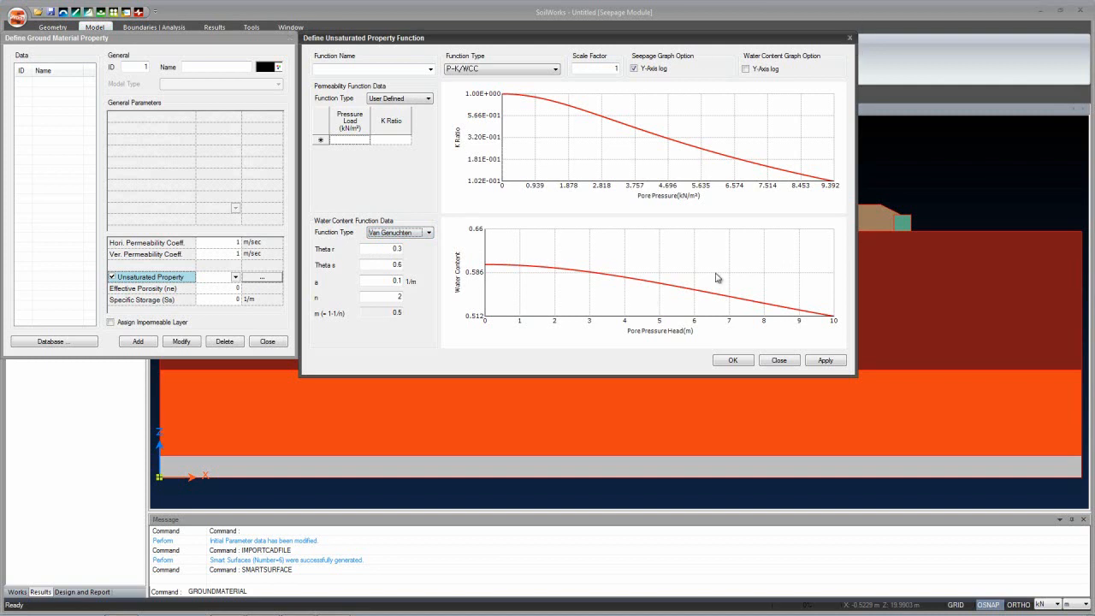
click(849, 37)
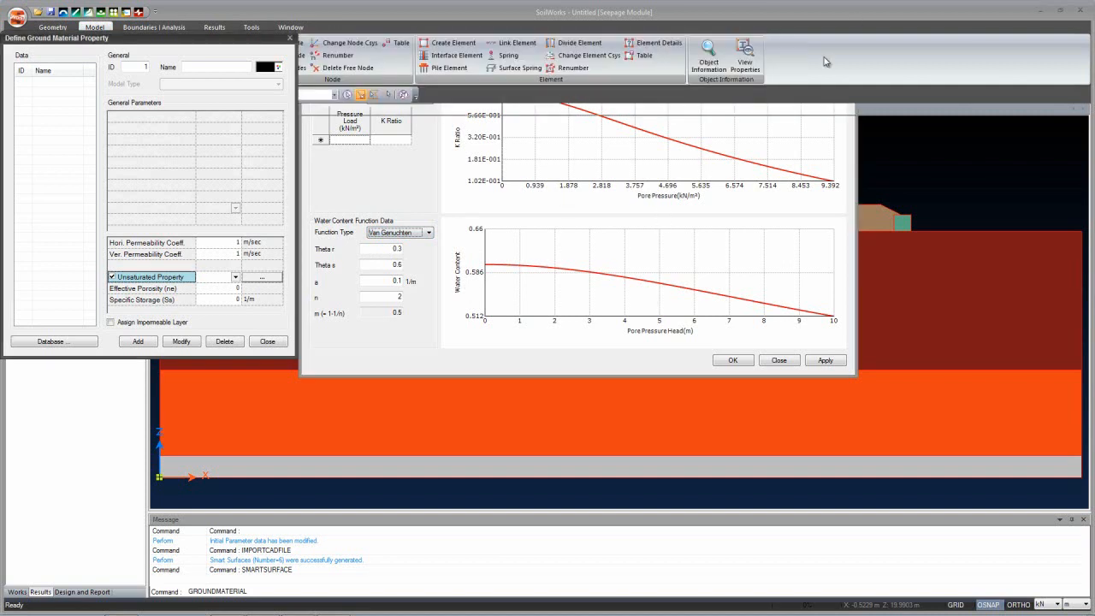
click(291, 38)
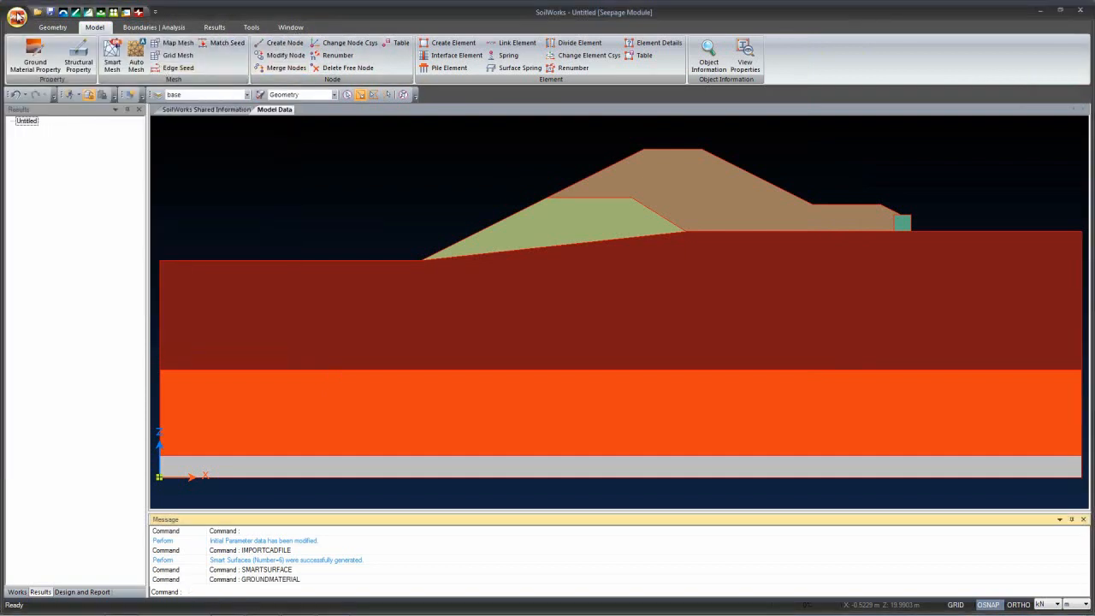
Import the database from the Stability Check for a River Levee tutorial model and expand the list of ground material properties.
click(18, 16)
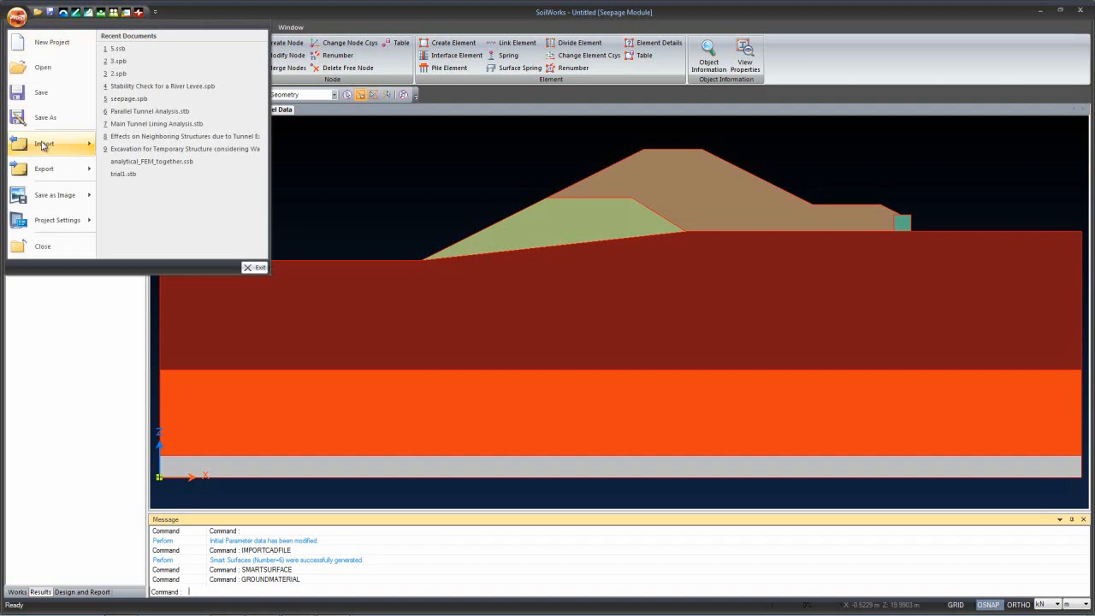
mouse_move(44, 145)
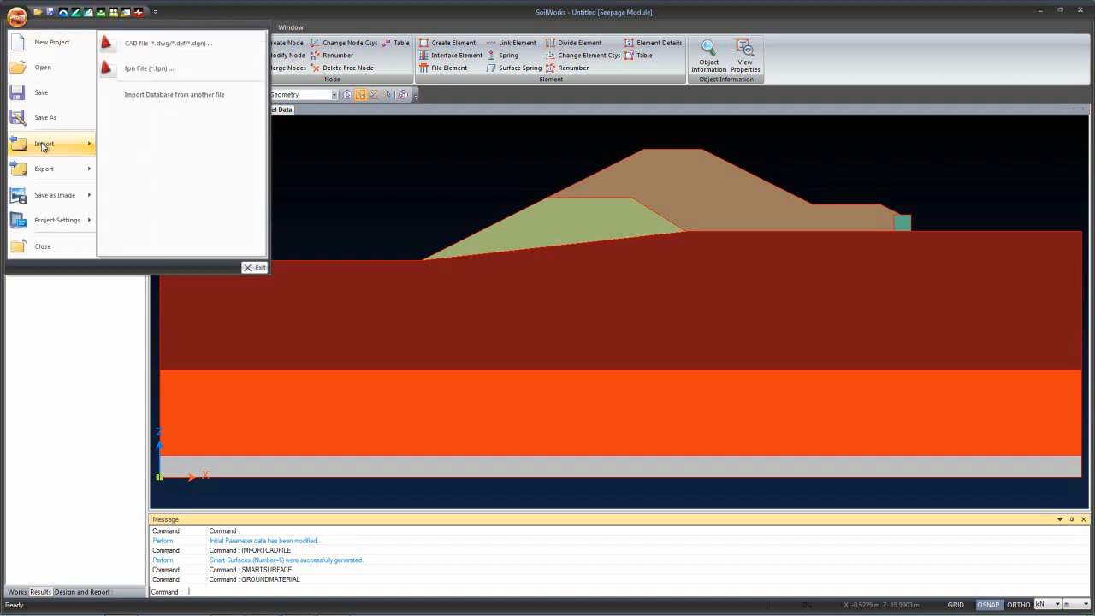
click(160, 101)
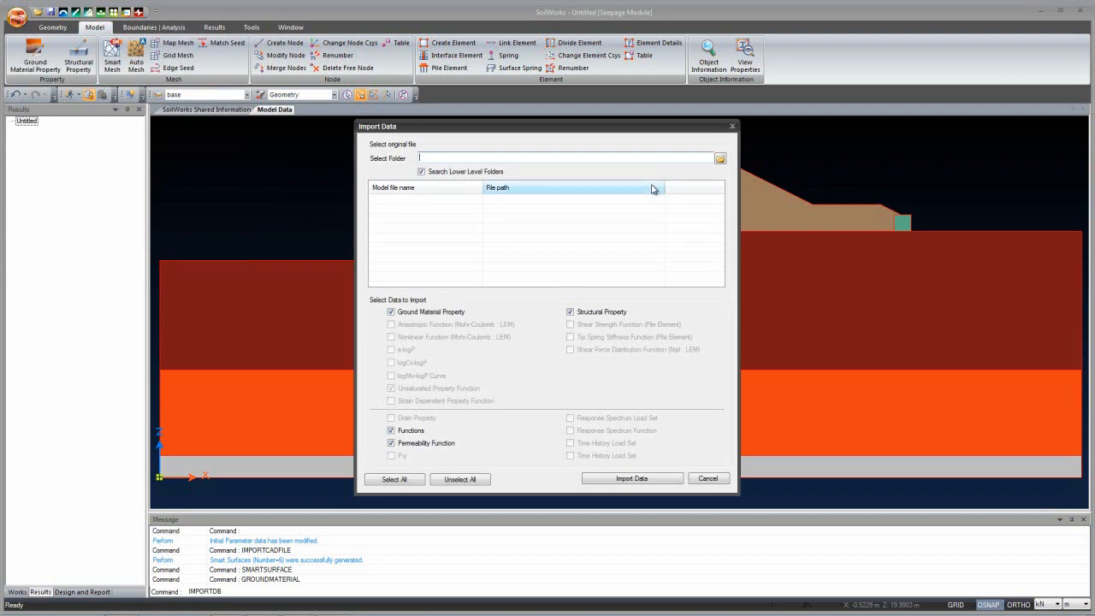
click(720, 159)
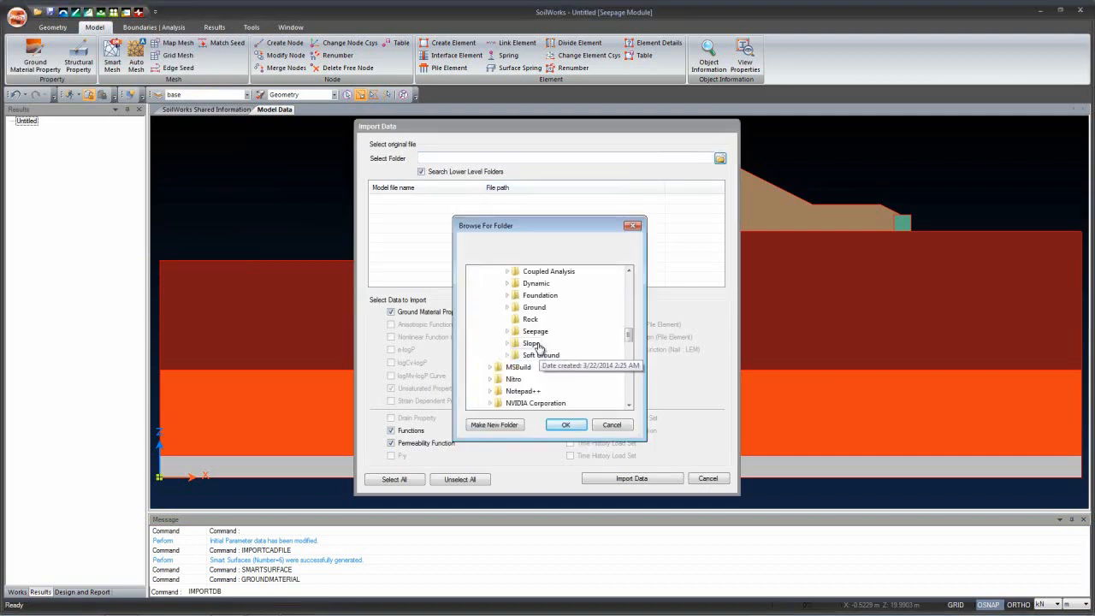
click(537, 332)
scroll(550, 355, down, 3)
click(556, 295)
click(565, 424)
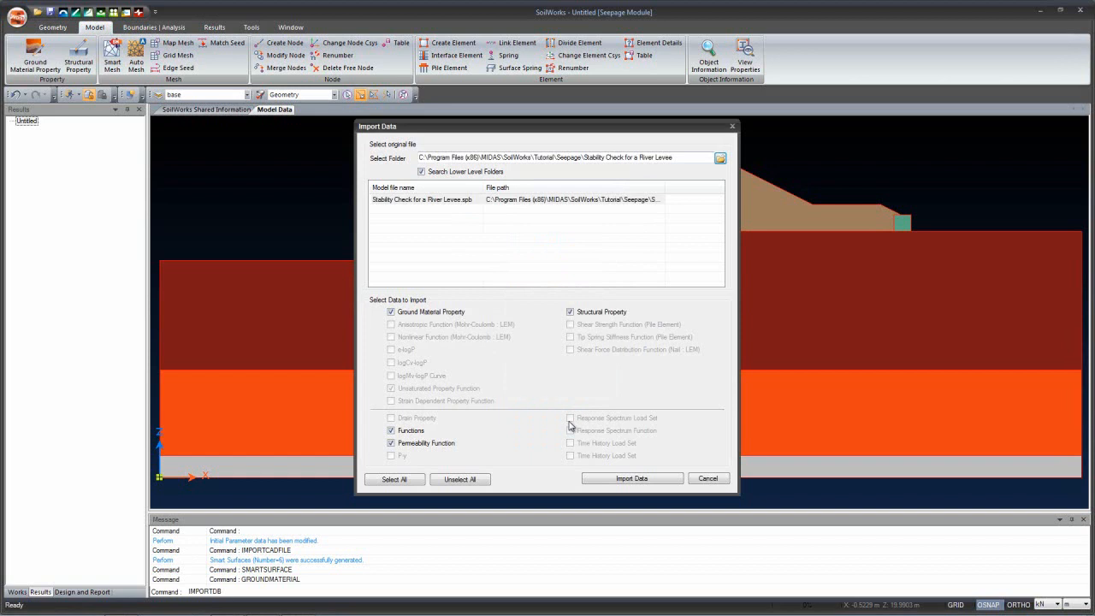
click(620, 480)
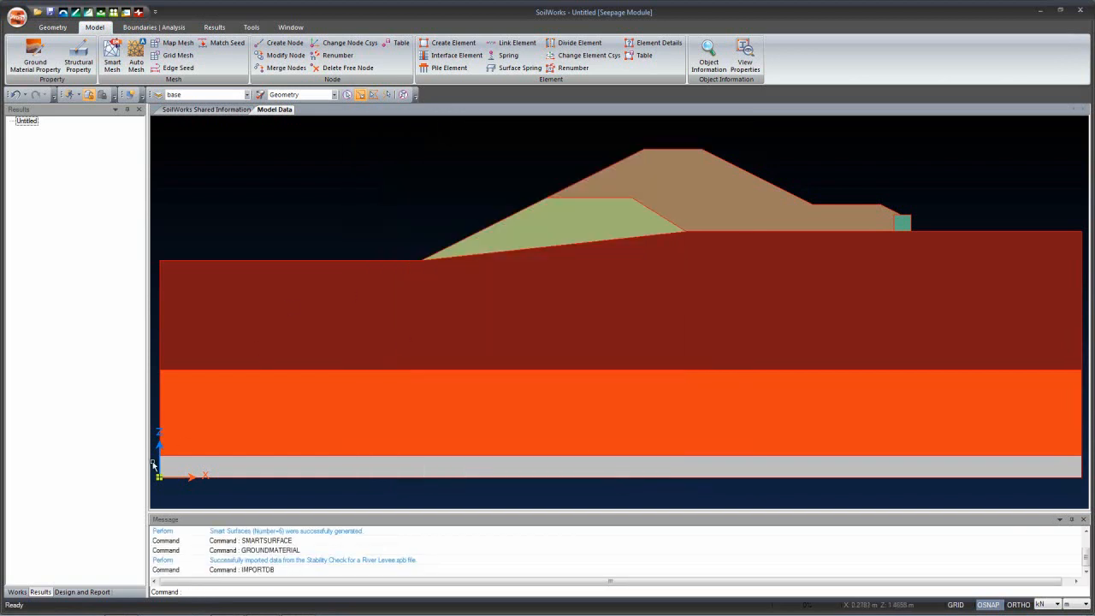
click(18, 590)
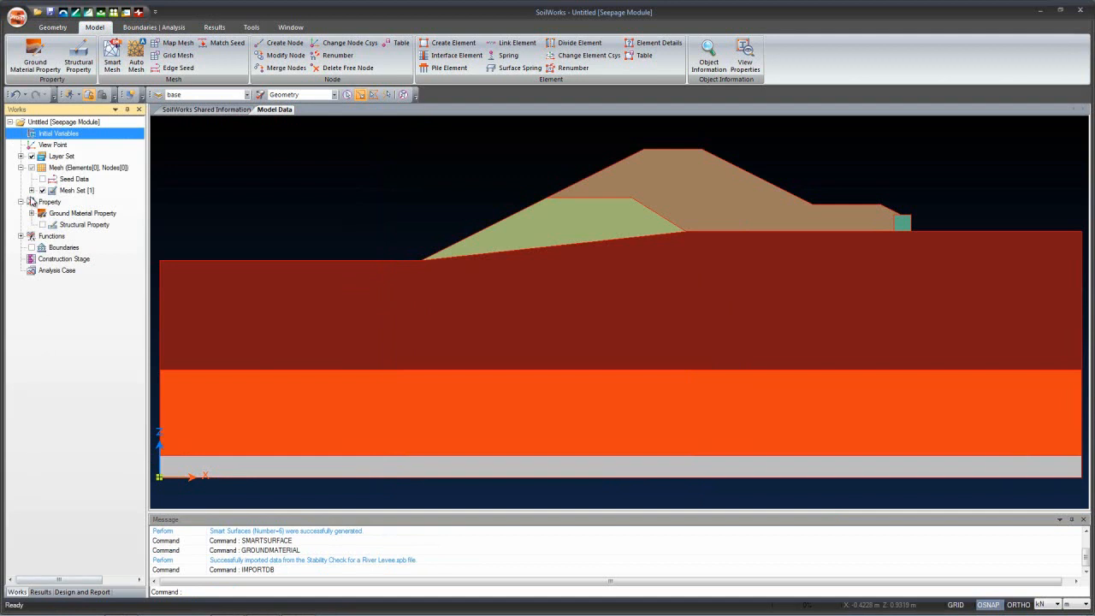
click(31, 213)
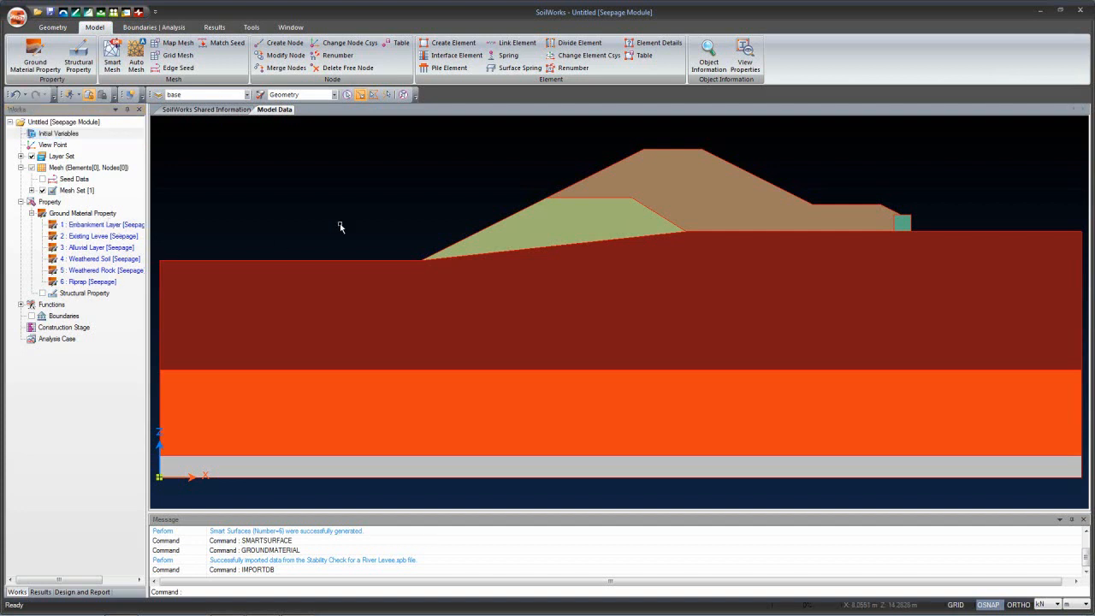
Assign Weathered Rock to the lowest ground layer, Weathered Soil to the layer above it and Alluvial Layer to the upper ground layer.
click(642, 472)
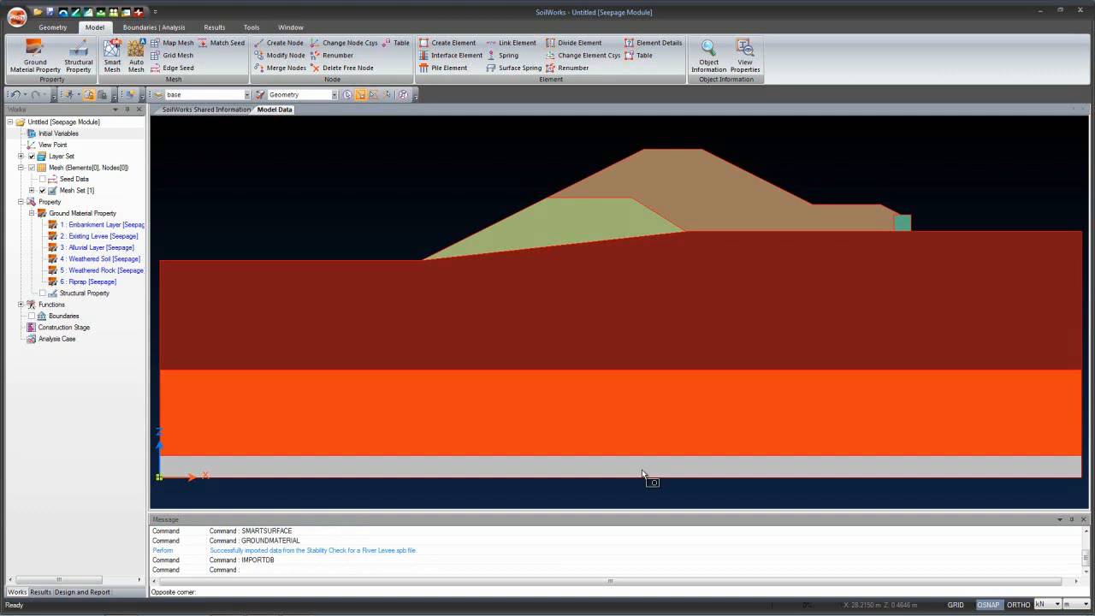
click(585, 473)
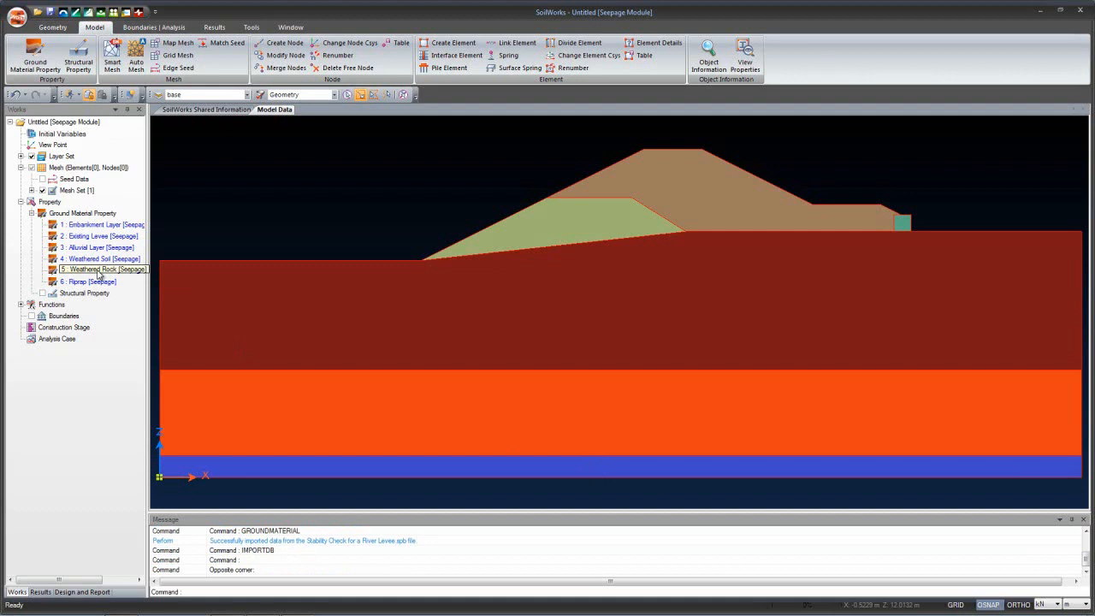
drag(99, 273, 196, 279)
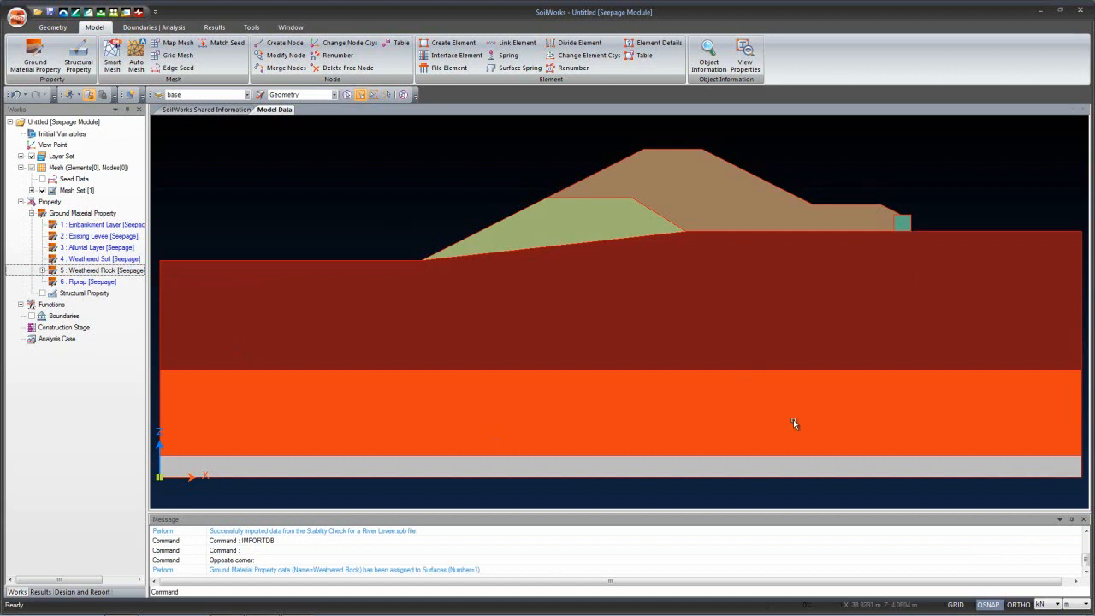
click(584, 430)
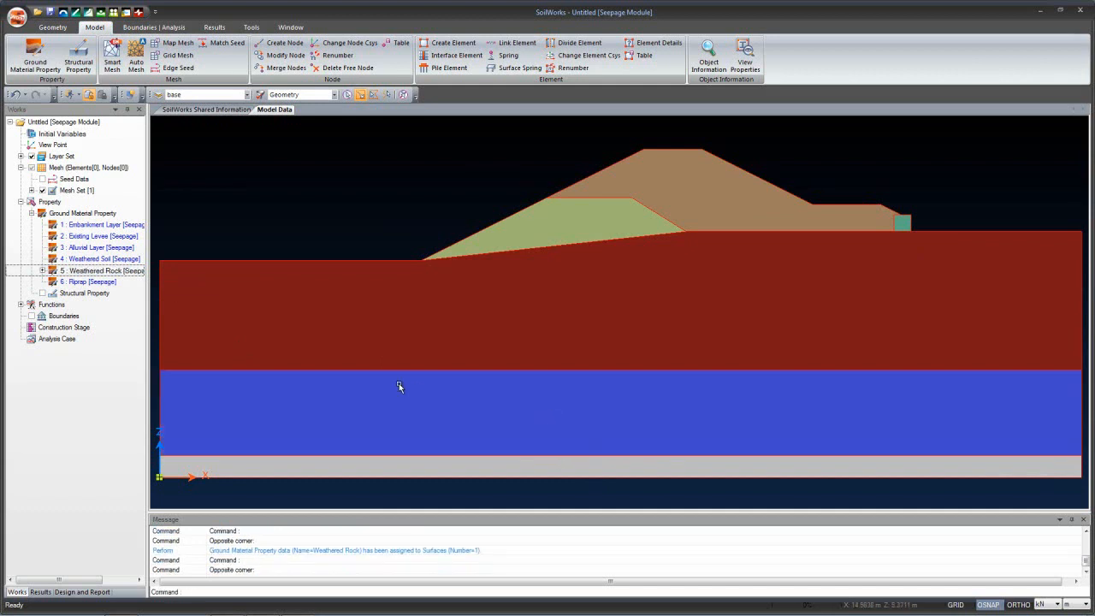
drag(119, 258, 215, 288)
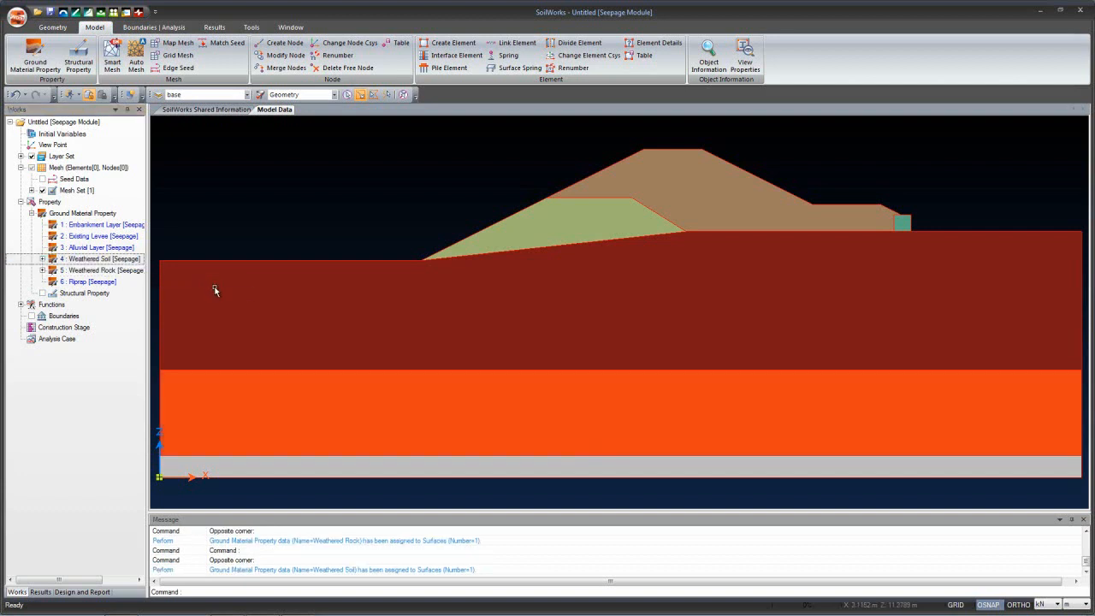
click(351, 330)
drag(90, 247, 220, 272)
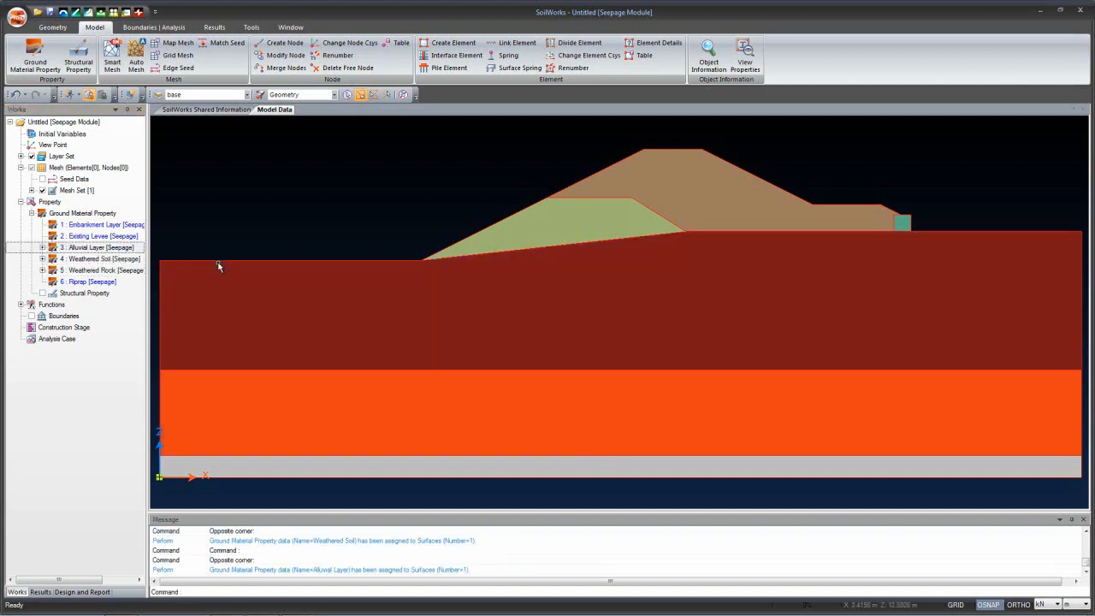
Assign Existing Levee to the inner levee surface, Embankment Layer to the main embankment and Riprap to the small block at its toe.
click(604, 222)
drag(132, 237, 205, 240)
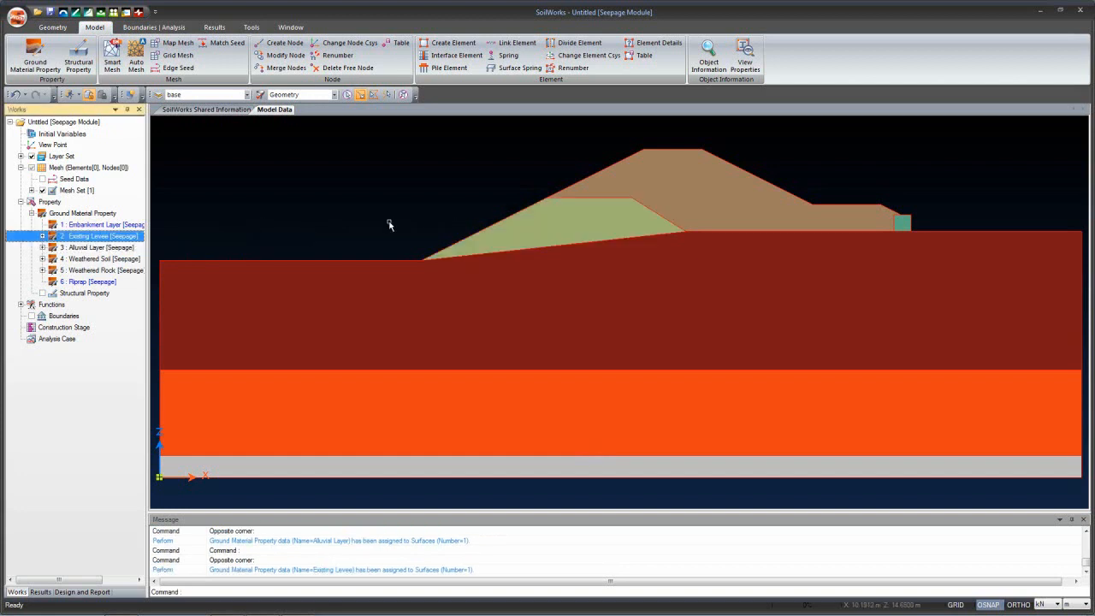
click(694, 185)
drag(115, 225, 240, 212)
click(901, 221)
click(903, 224)
drag(85, 281, 169, 278)
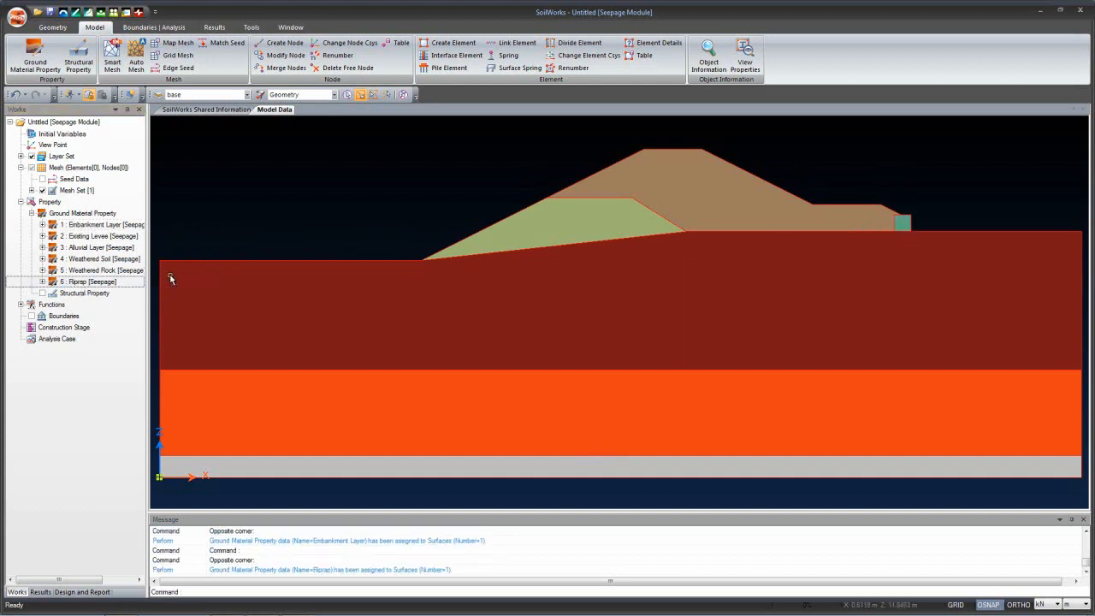
Check which surface is assigned to the Embankment Layer material by selecting it in the model, and clear the selection.
click(42, 224)
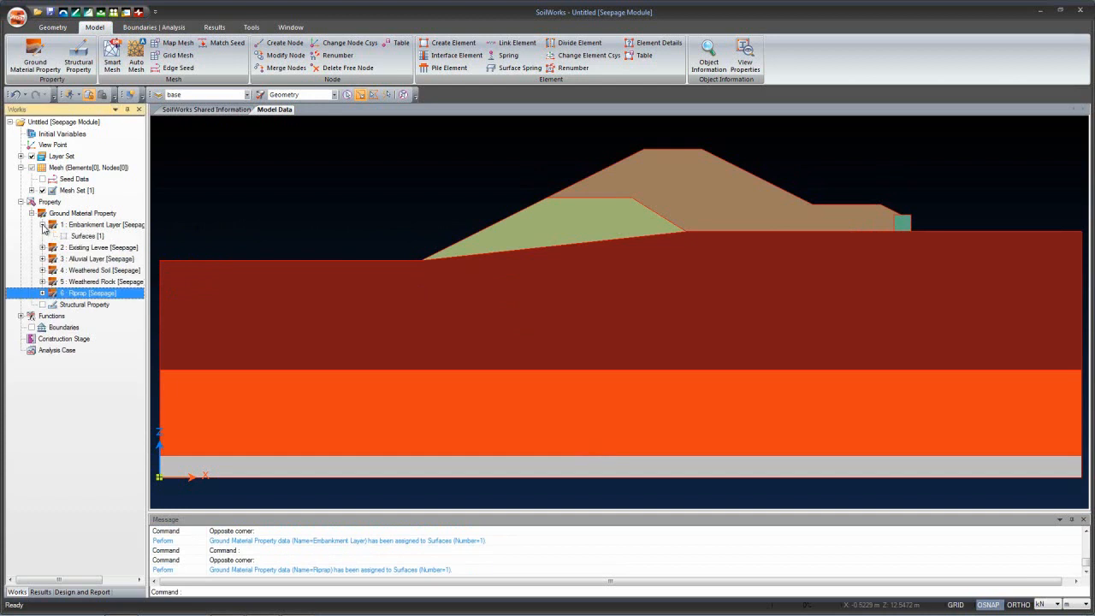
click(78, 237)
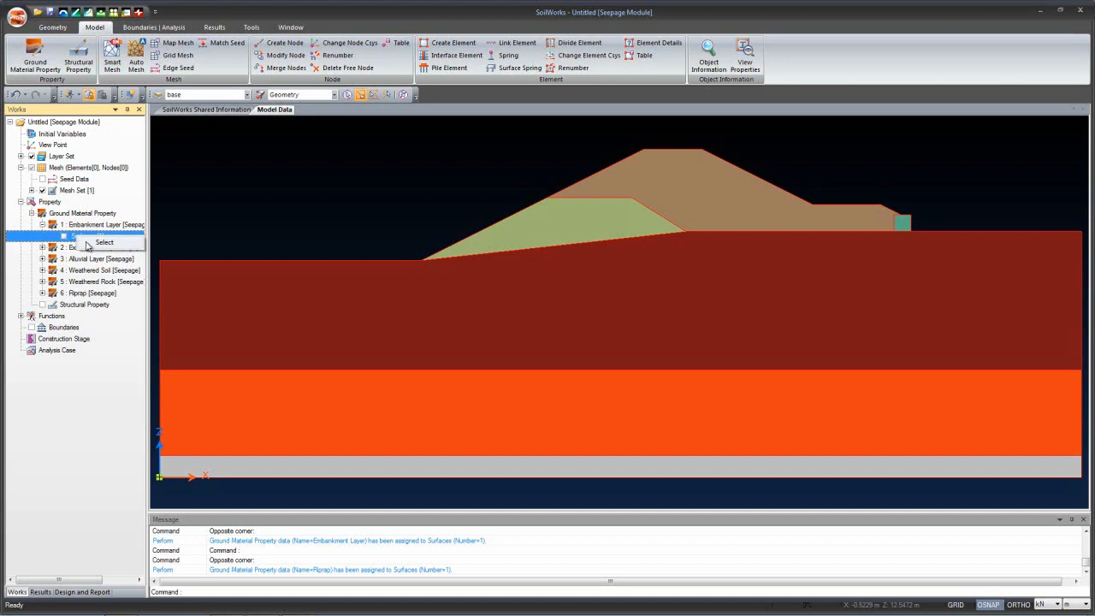
double_click(87, 240)
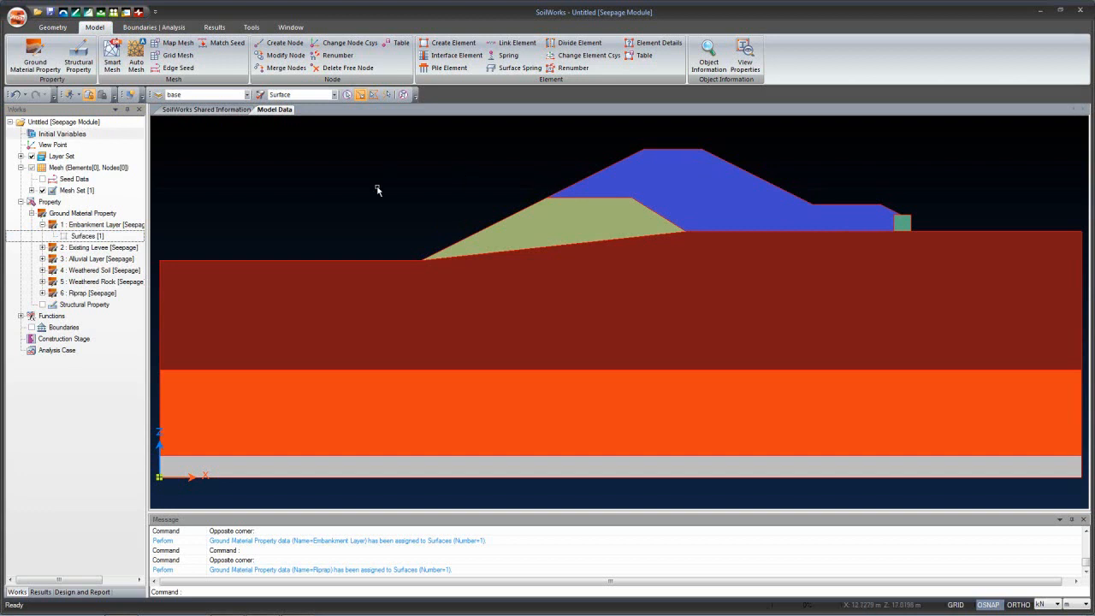
key(Escape)
key(Escape)
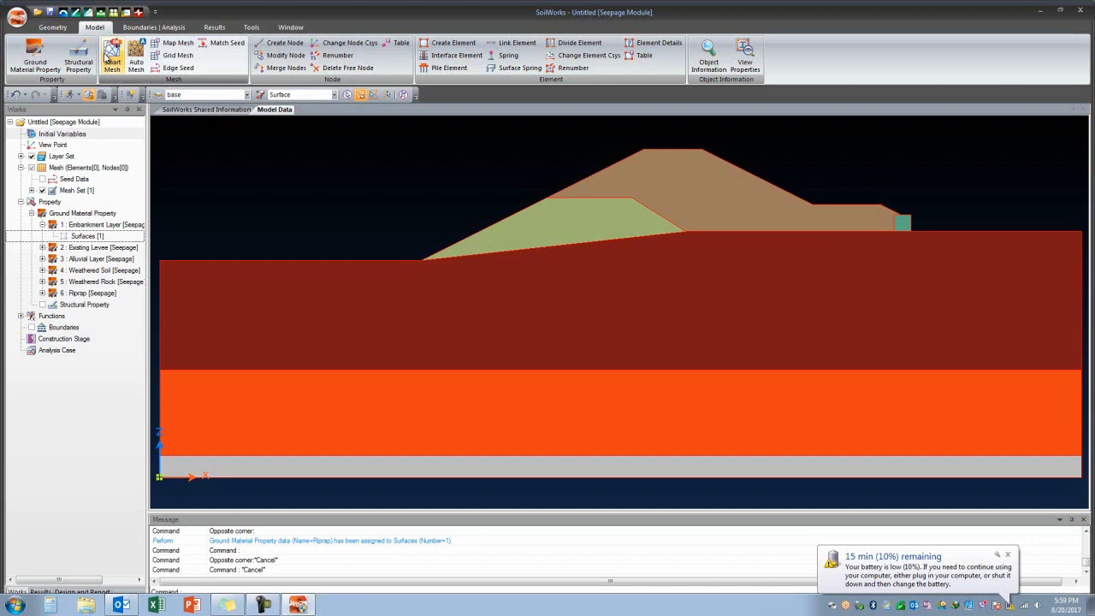
Generate a Smart Mesh of the whole section with Very Fine Mesh refinement.
click(111, 56)
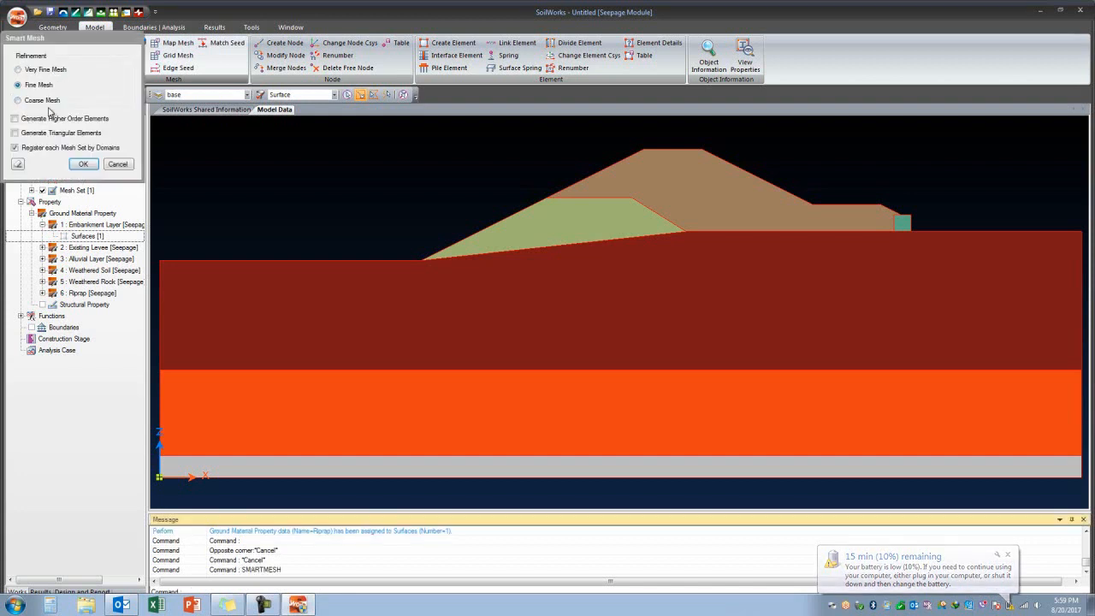
click(38, 72)
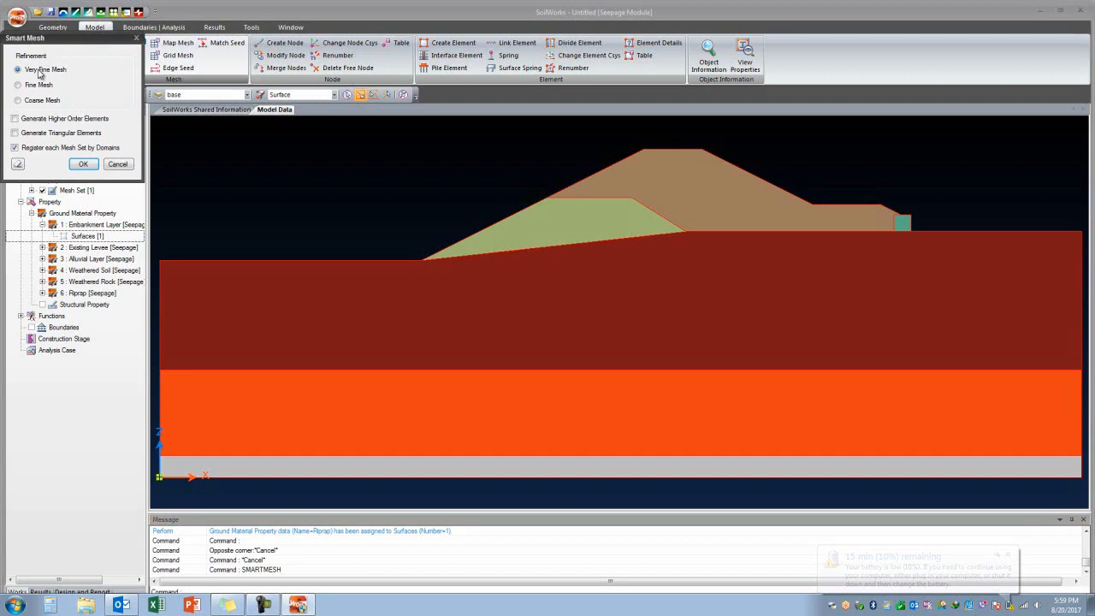
click(83, 164)
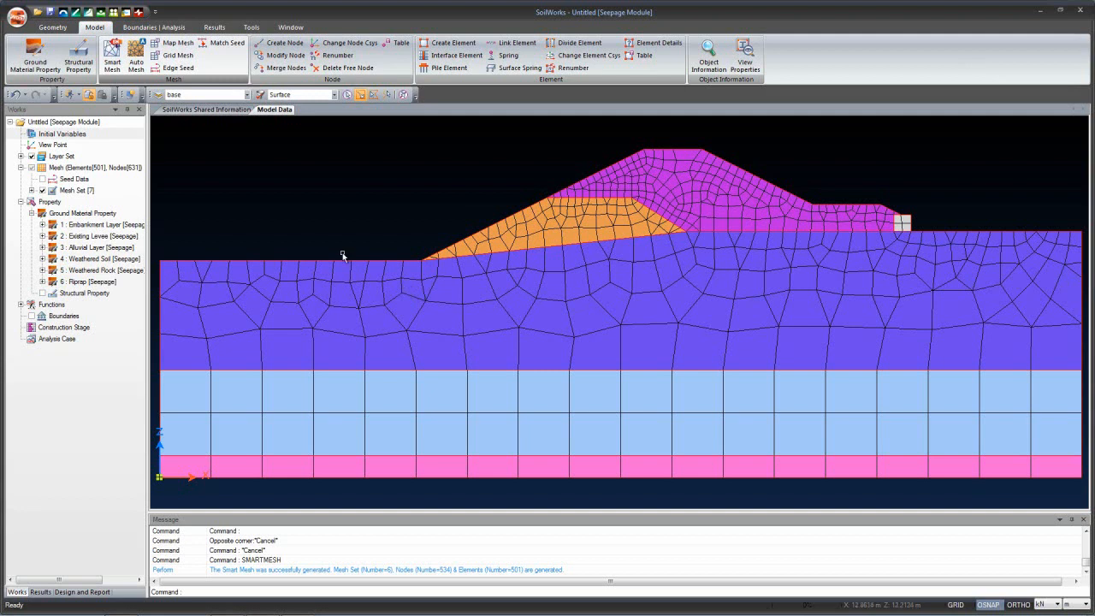
Start a nodal head boundary set named Left Steady state on the three curves of the left ground surface and levee slope.
click(158, 29)
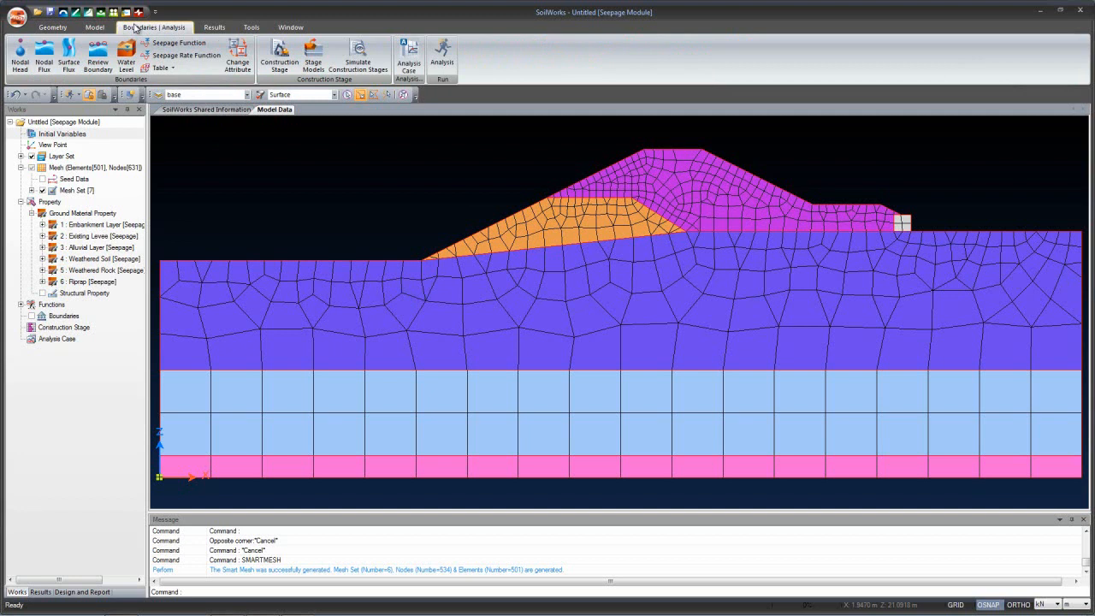
click(18, 57)
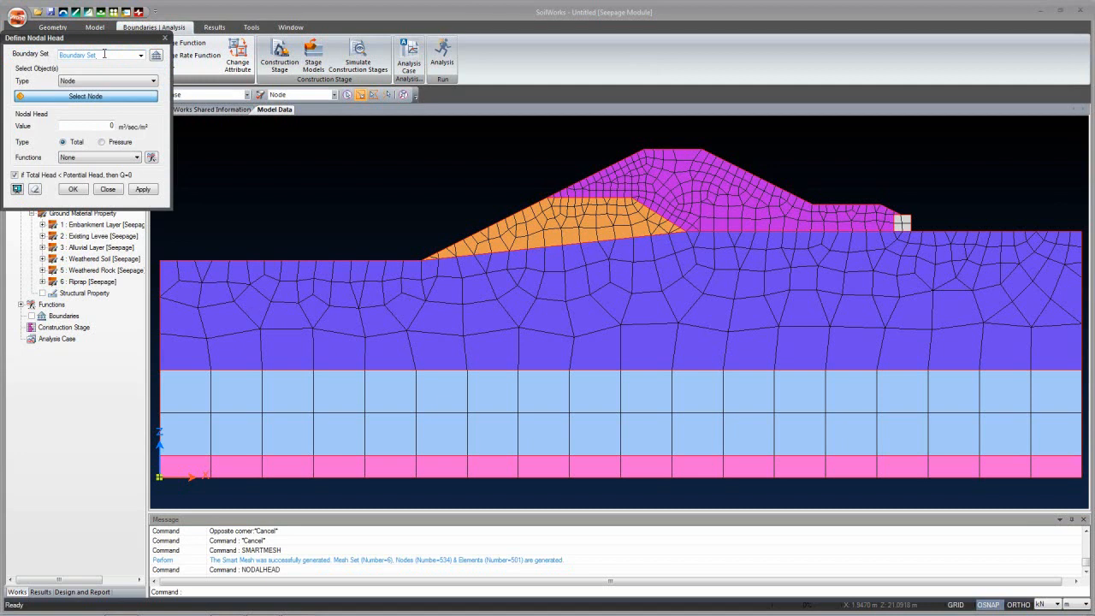
click(90, 54)
text(Left Steady state)
click(154, 82)
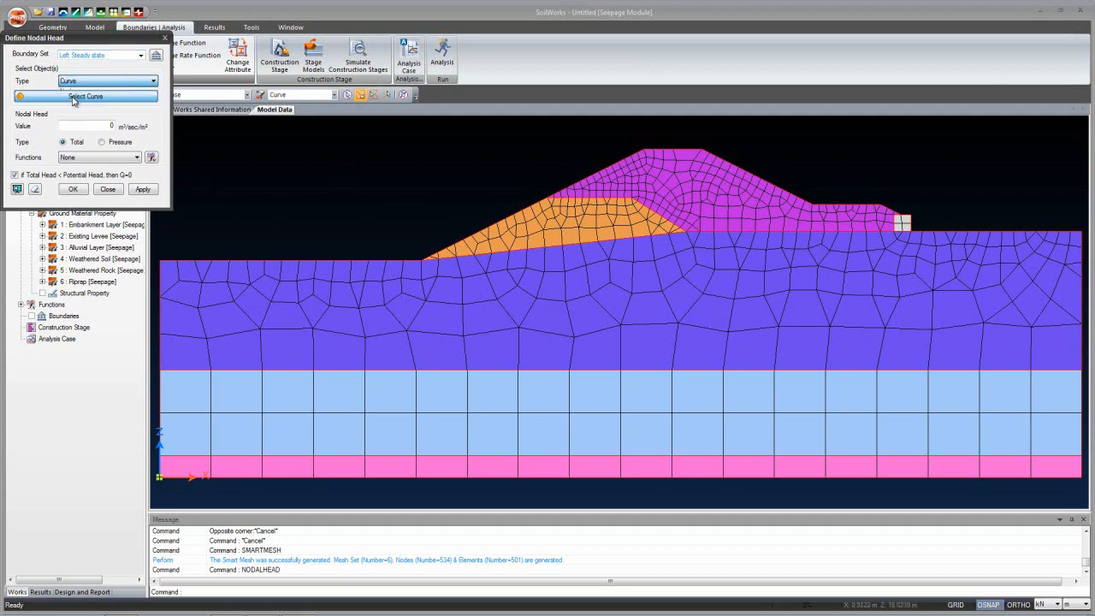
click(74, 98)
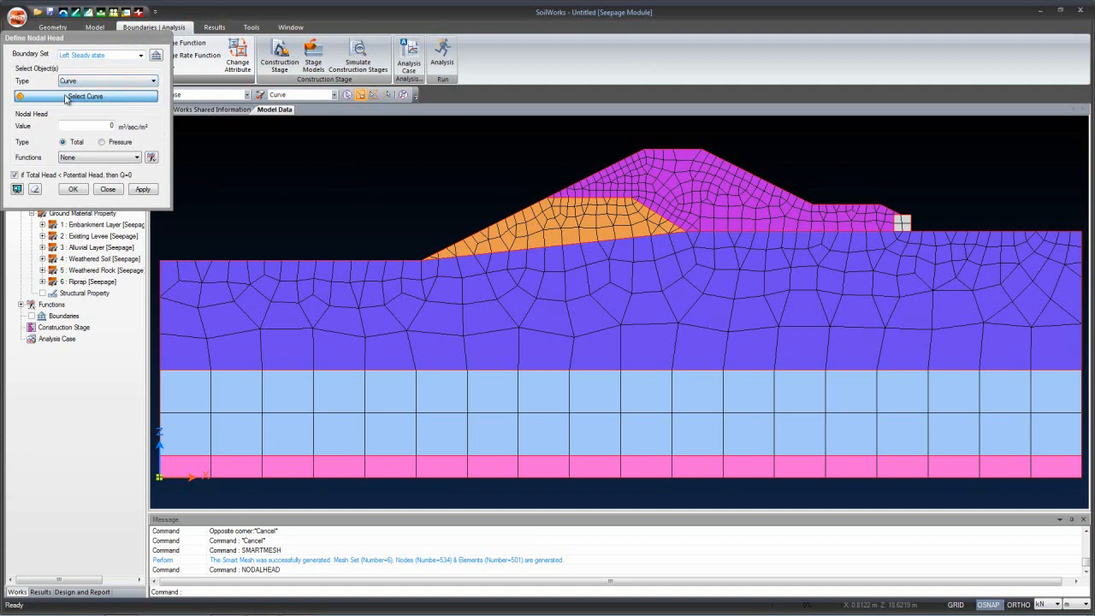
click(258, 259)
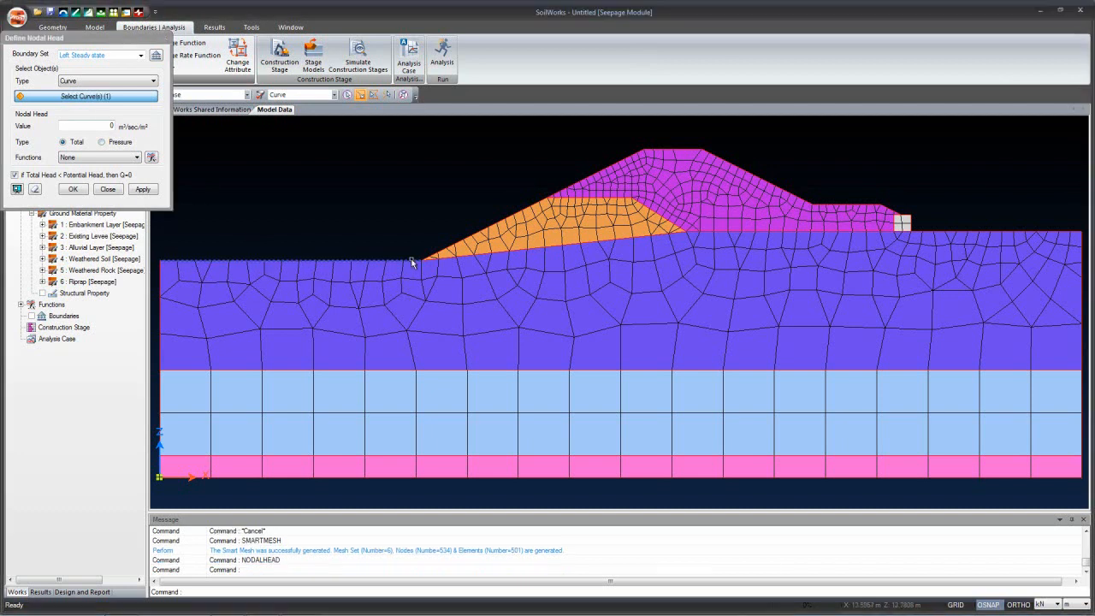
click(460, 239)
click(561, 190)
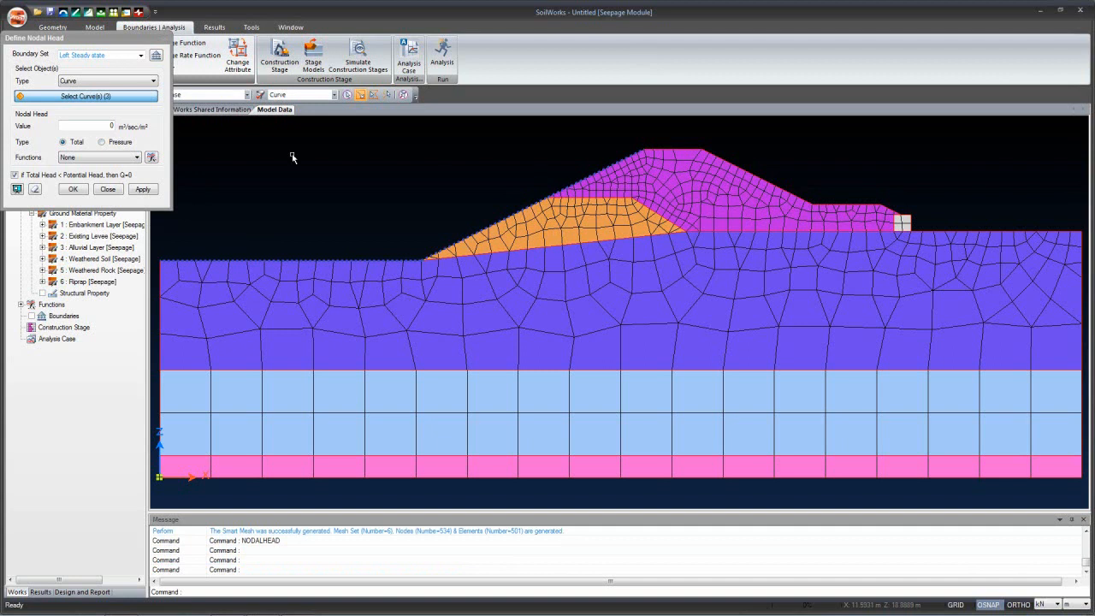
Set the total nodal head value to 18.42 and apply it to the selected curves.
click(78, 125)
drag(79, 125, 124, 131)
text(0)
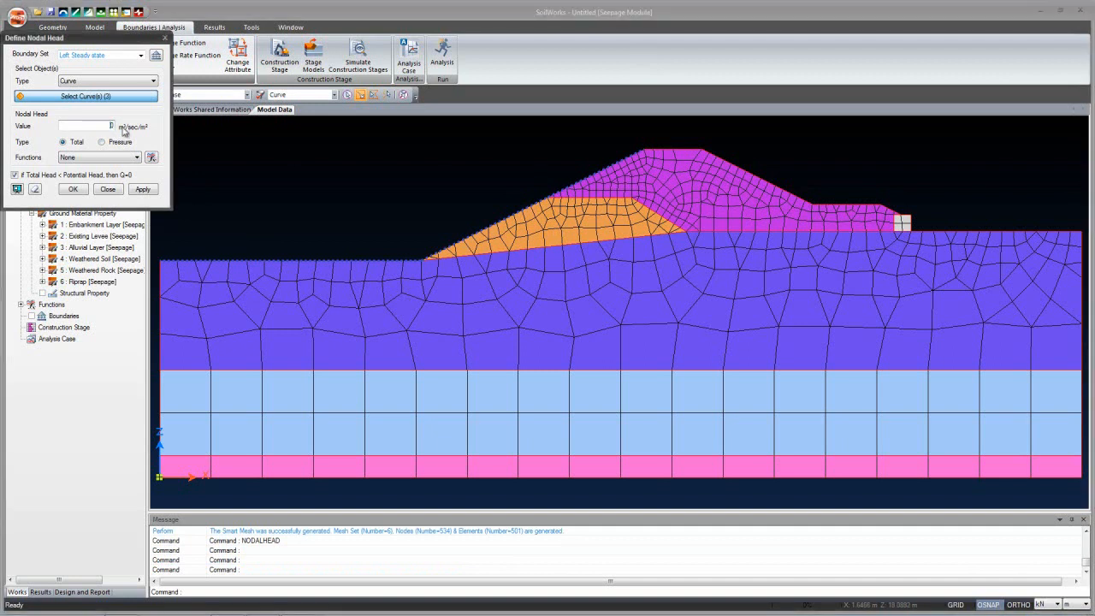
key(BackSpace)
text(18.42)
click(143, 195)
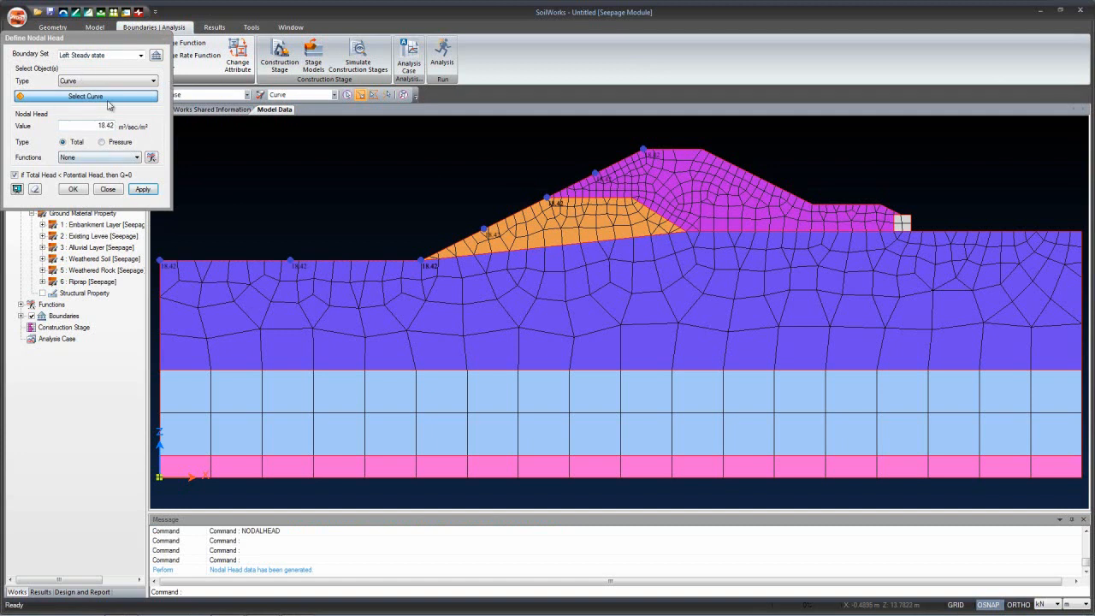
Rename the boundary set as Left Ttransient state and select the same three curves along the left ground surface and levee slope.
click(75, 55)
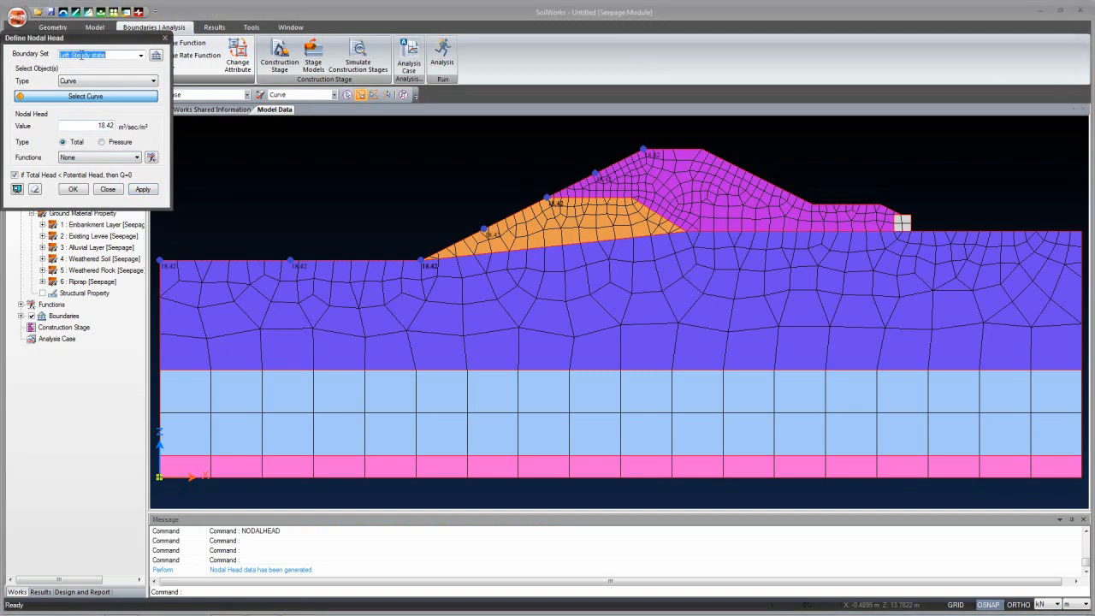
click(88, 57)
double_click(91, 54)
text(Transient)
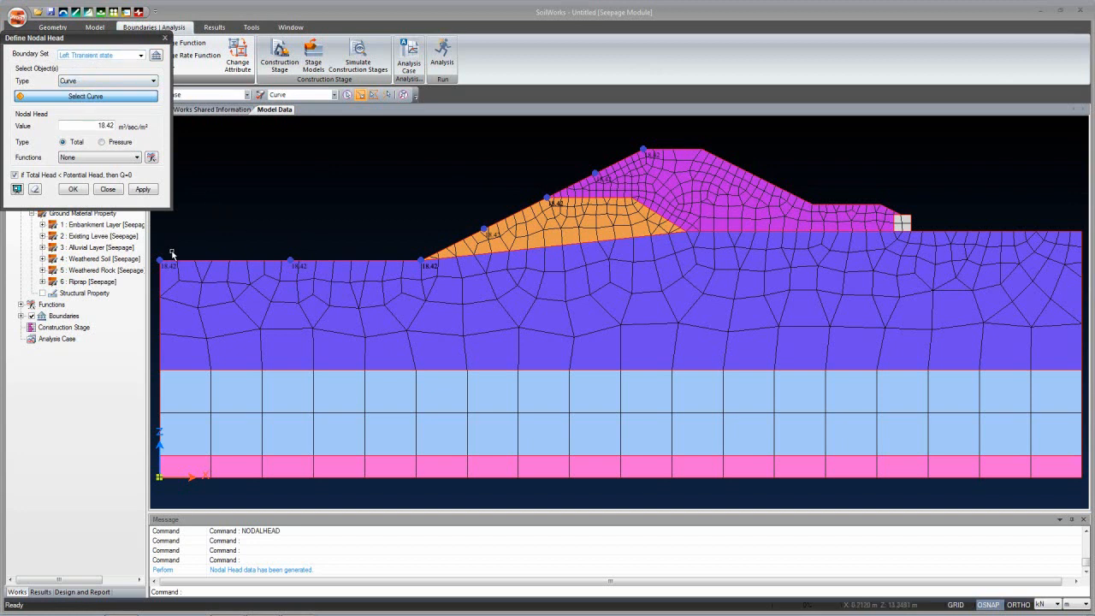
click(359, 259)
click(460, 242)
click(582, 181)
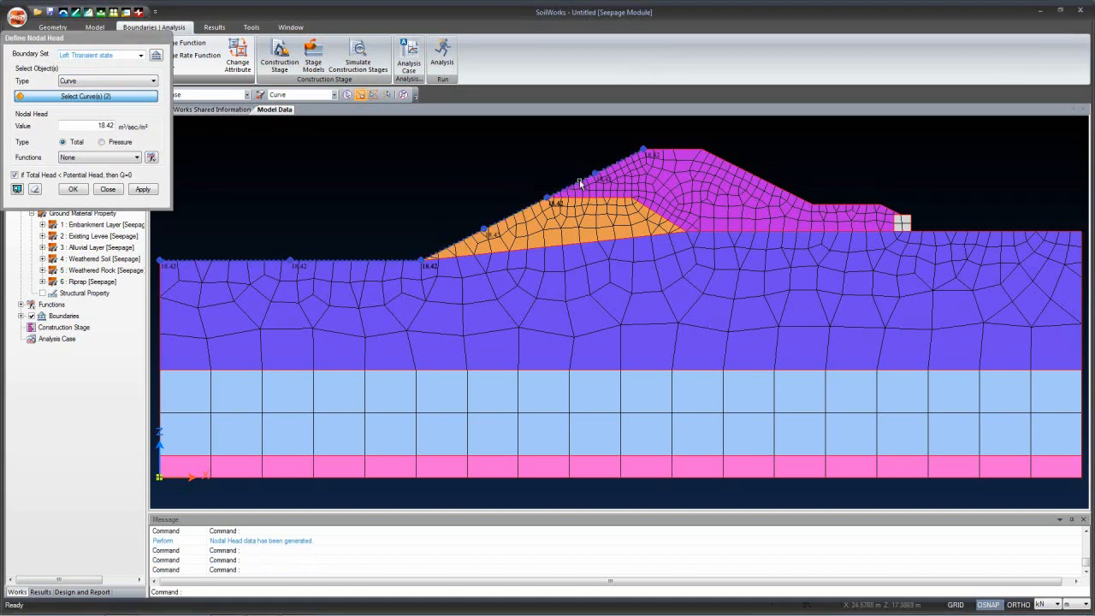
Set the nodal head value to 1, review and assign the Water Level Change Function, and create the boundary.
double_click(93, 126)
text(1)
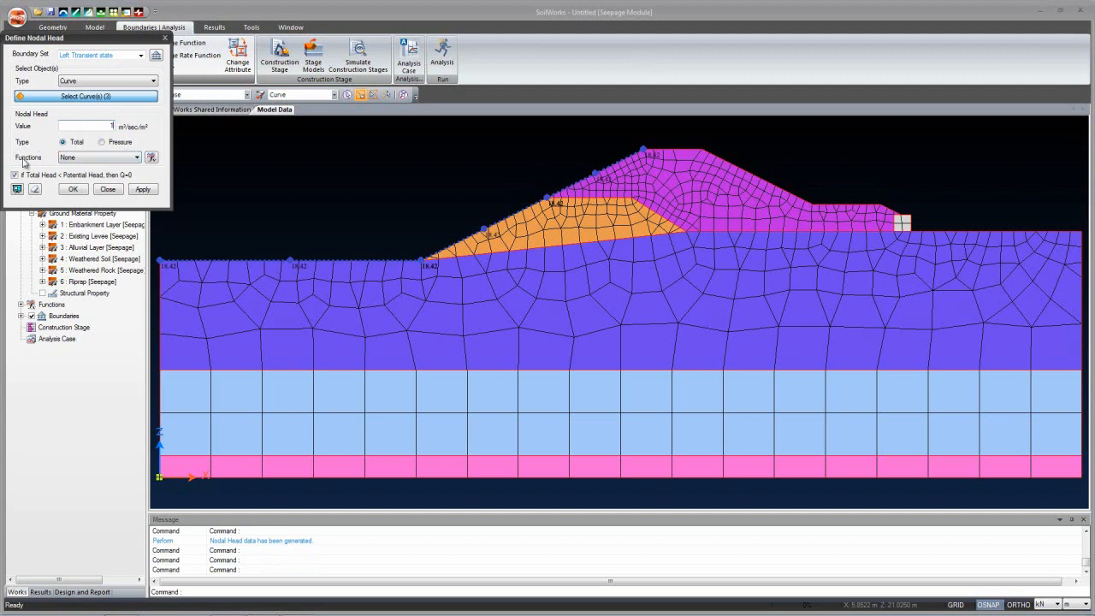
click(152, 158)
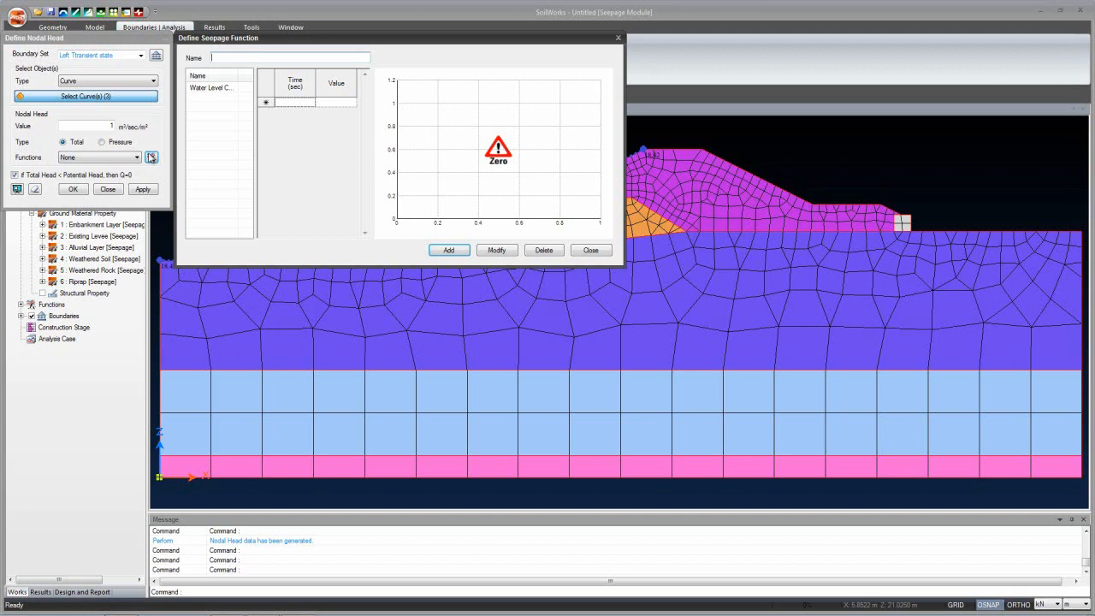
click(210, 89)
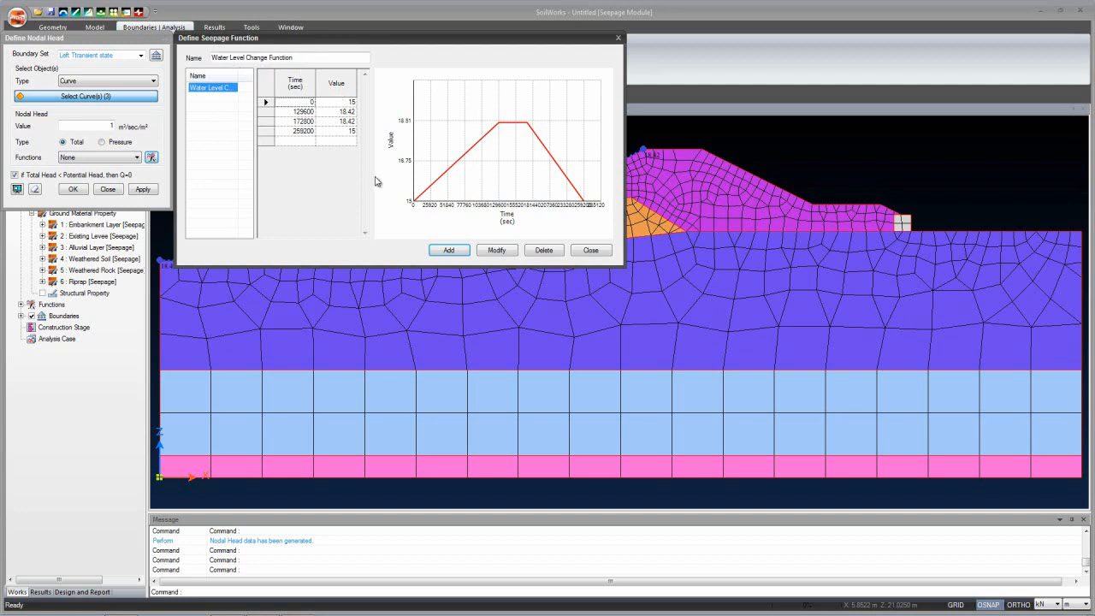
click(600, 252)
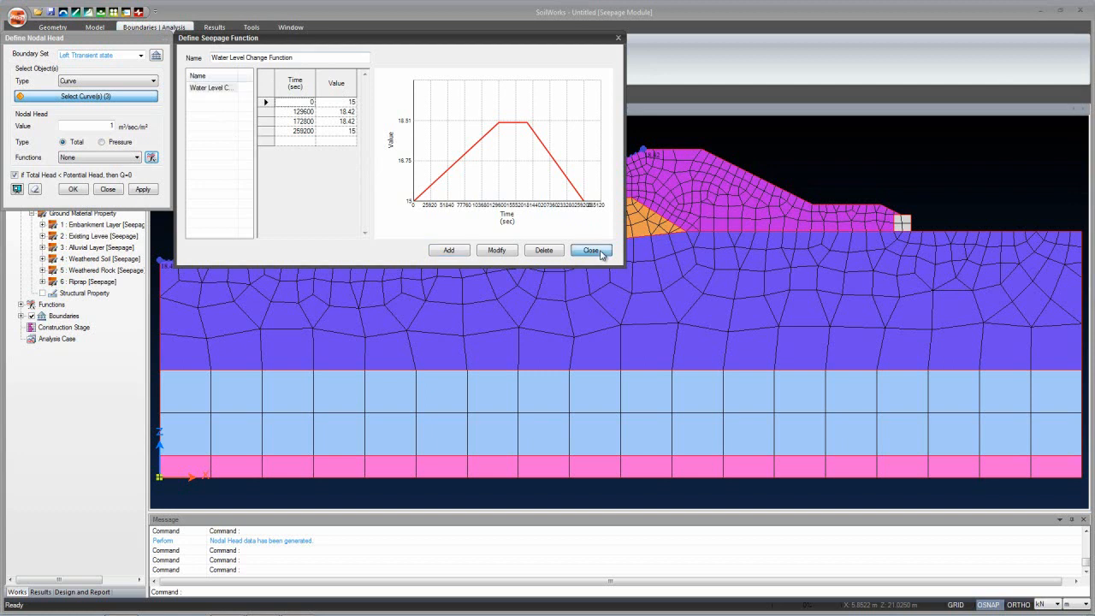
click(115, 158)
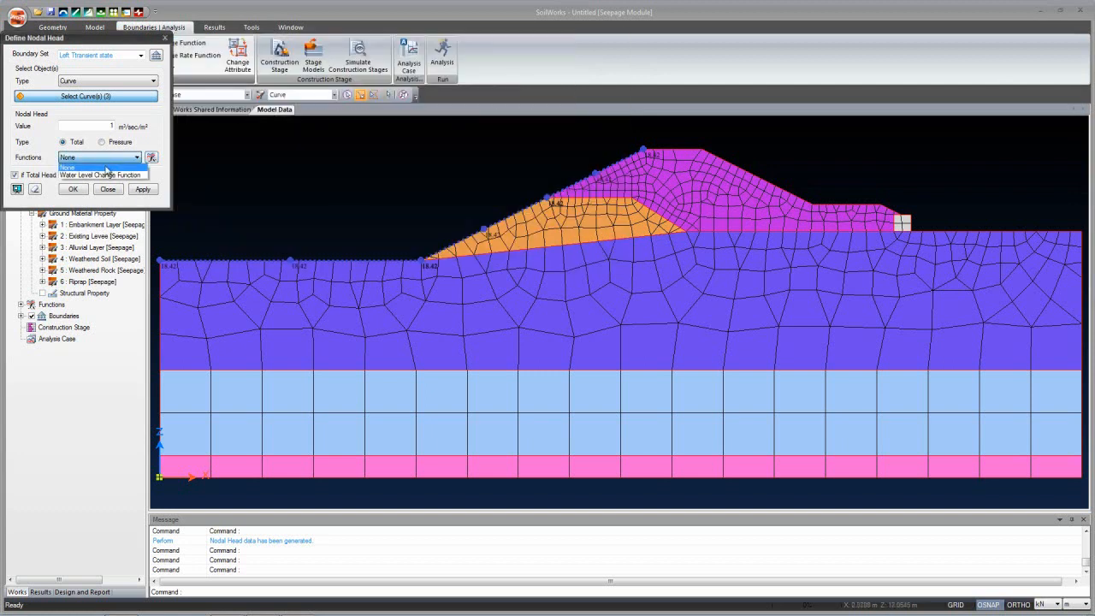
click(99, 175)
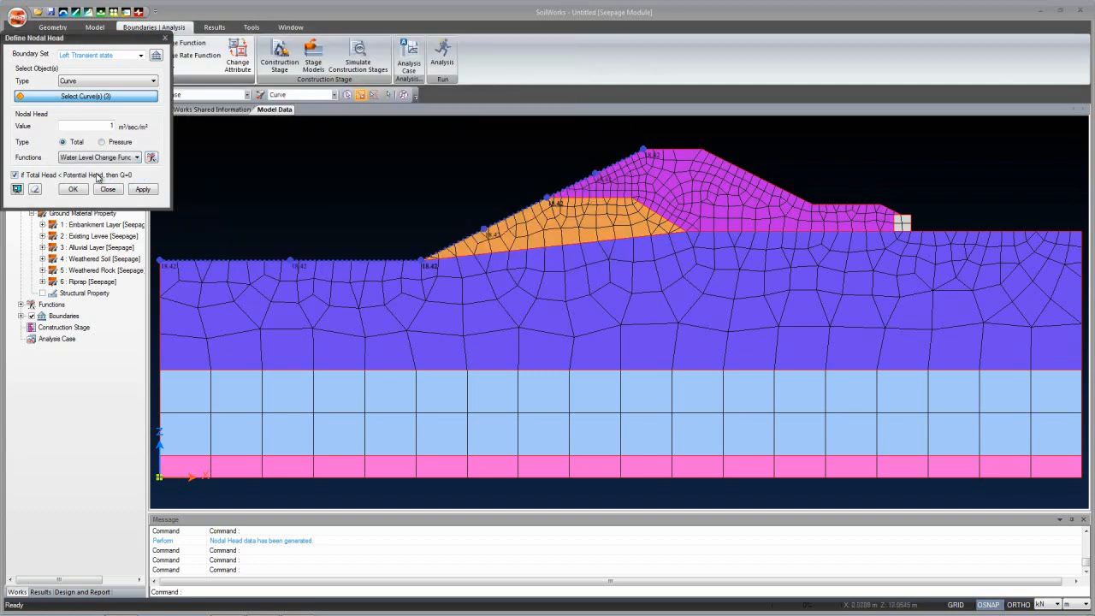
click(73, 189)
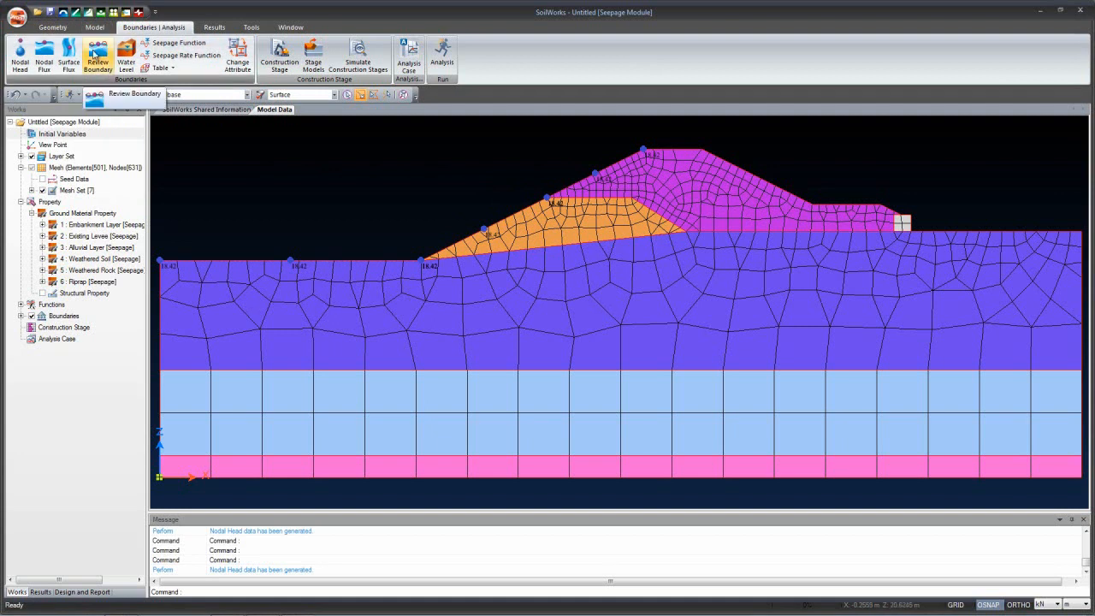
Start a review boundary set named Review with curves as the object type.
click(98, 60)
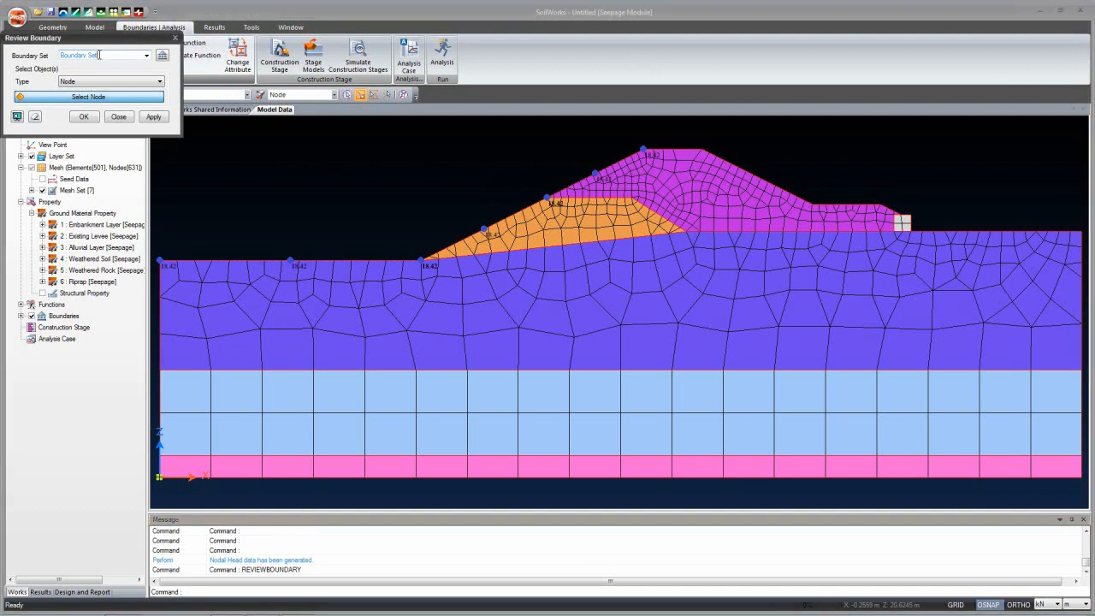
drag(101, 55, 58, 54)
key(BackSpace)
click(77, 81)
click(72, 100)
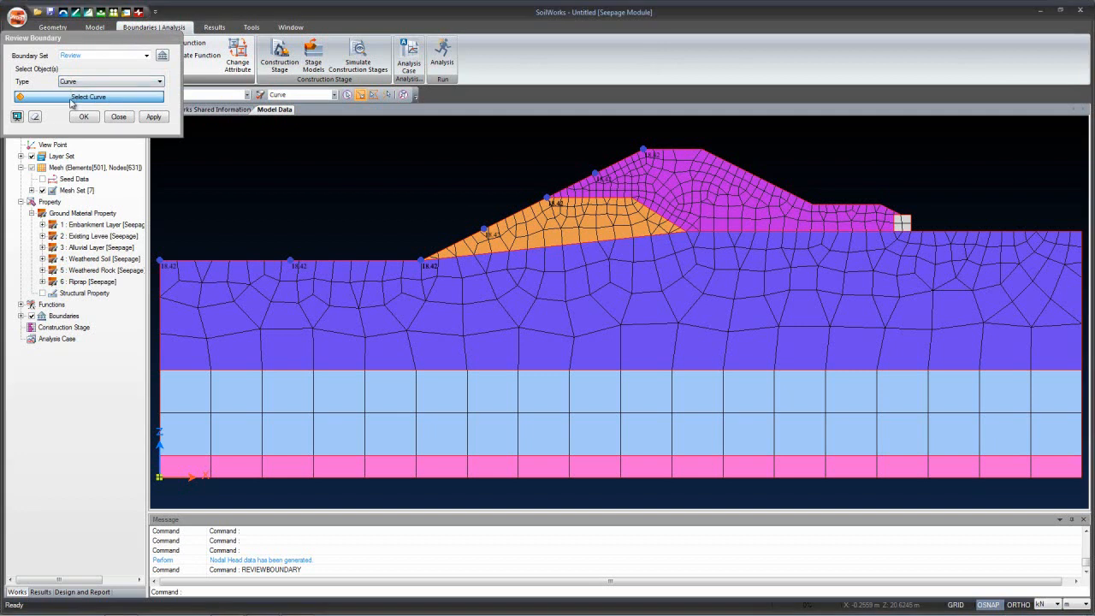
Apply the review boundary to the six curves along the levee's right slope, berm, riprap faces and right ground surface.
click(728, 162)
click(838, 205)
click(885, 208)
click(916, 222)
click(913, 219)
click(909, 218)
click(909, 221)
click(924, 231)
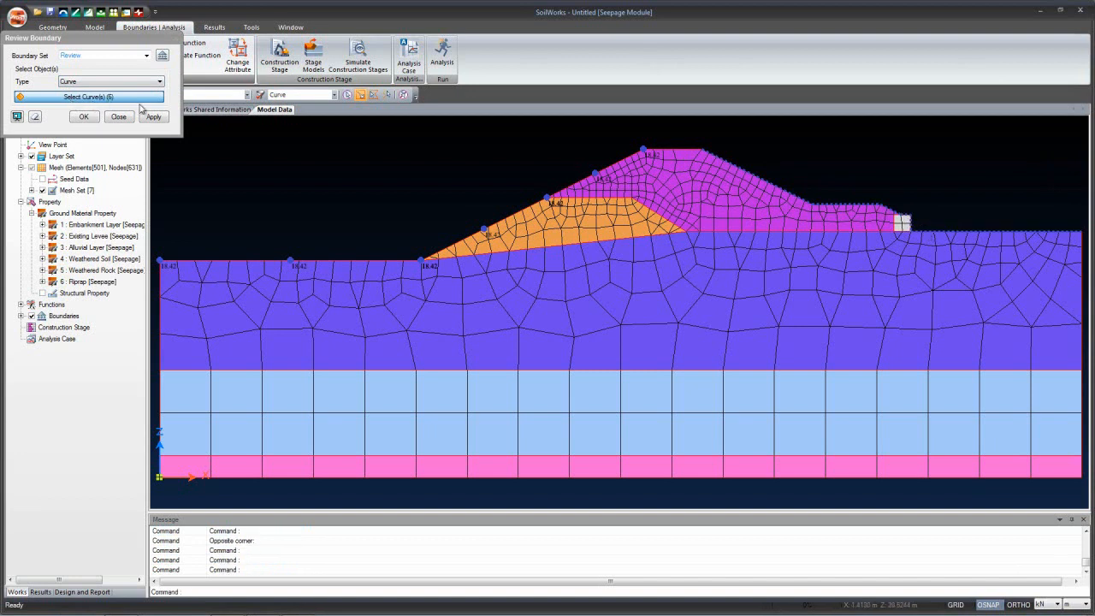
click(85, 116)
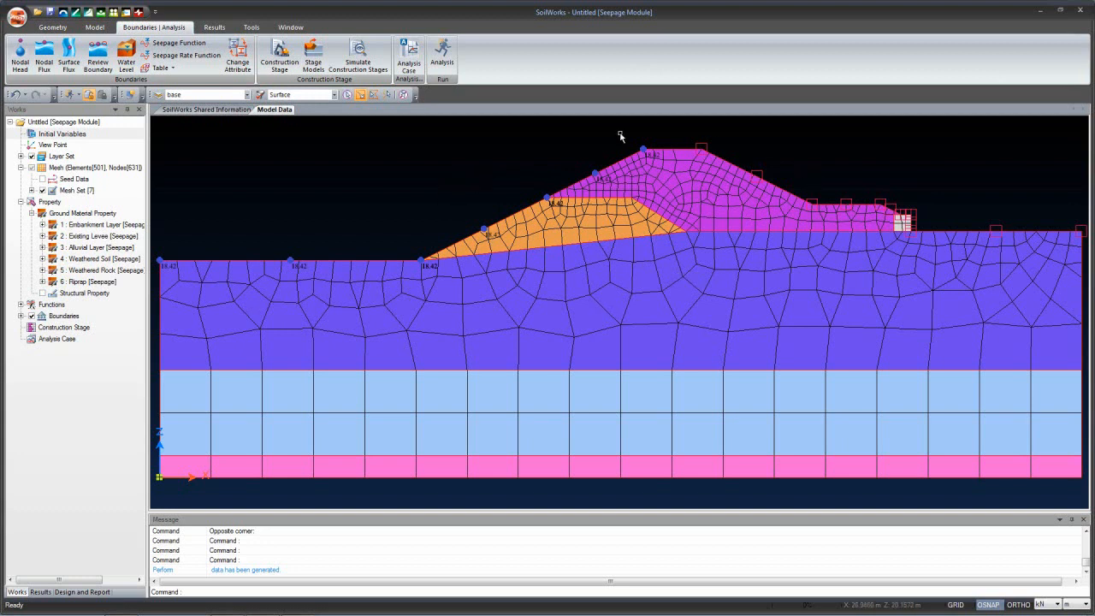
Add a seepage steady-state analysis case named Steady State analysis using all mesh sets and the Left Steady state and Review boundary sets.
click(407, 59)
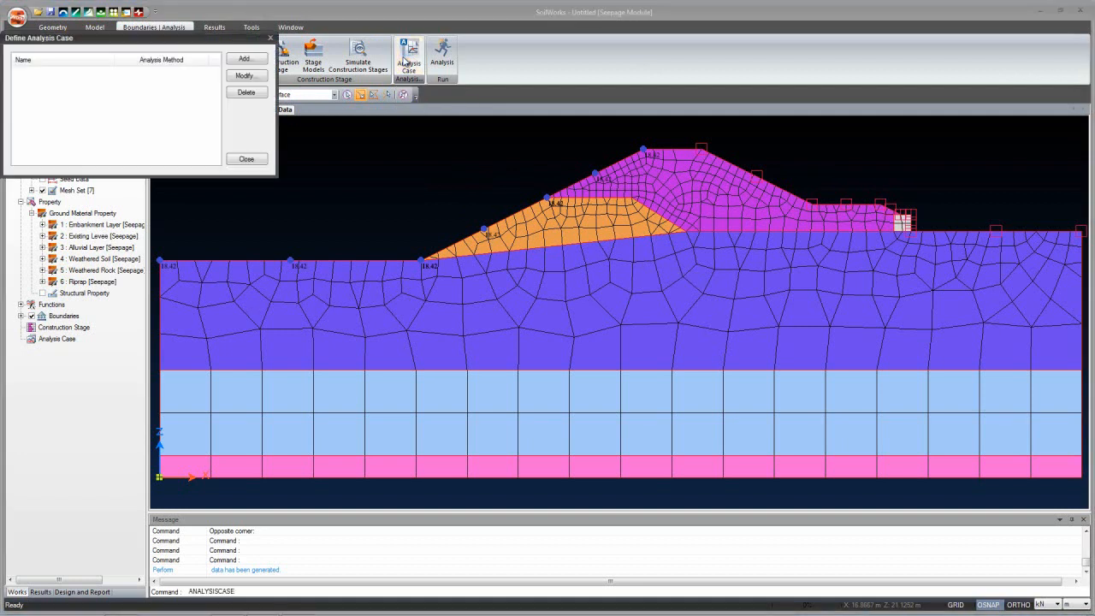
click(246, 58)
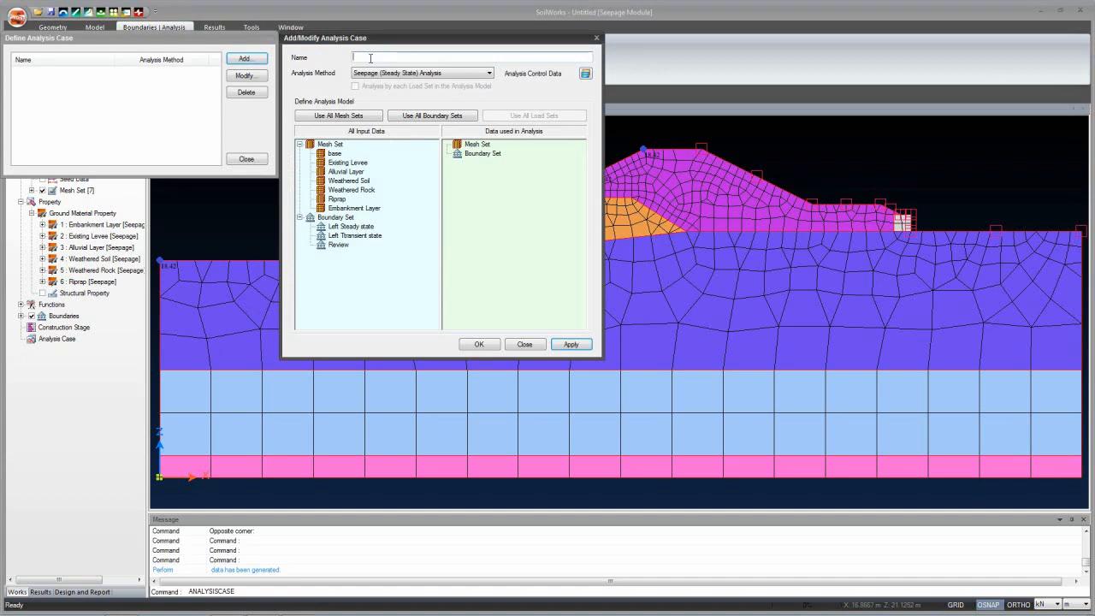
text(Steady State analysis)
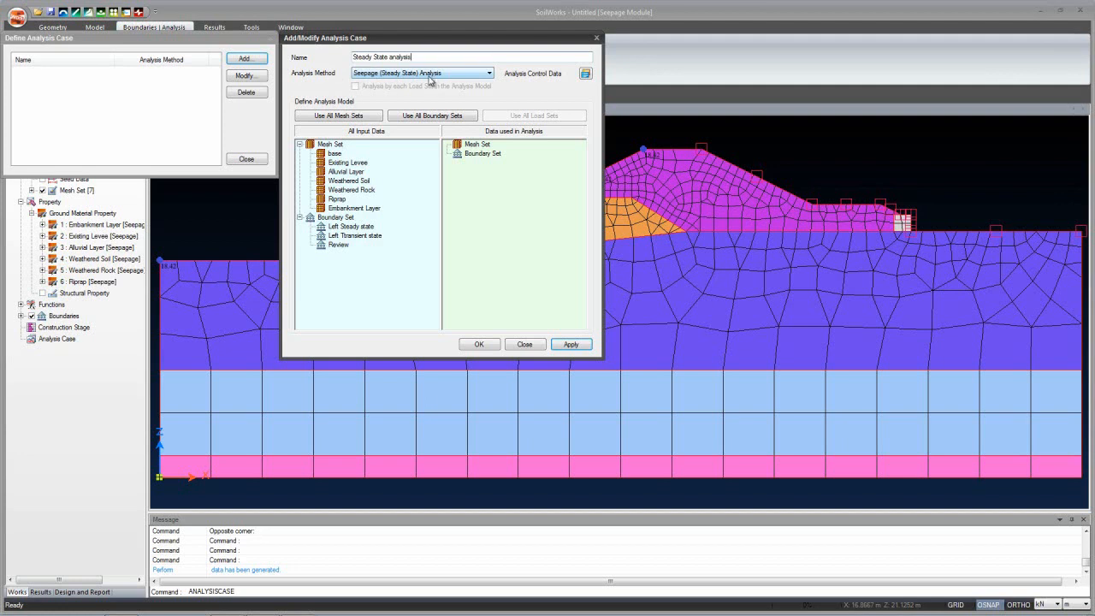
click(325, 117)
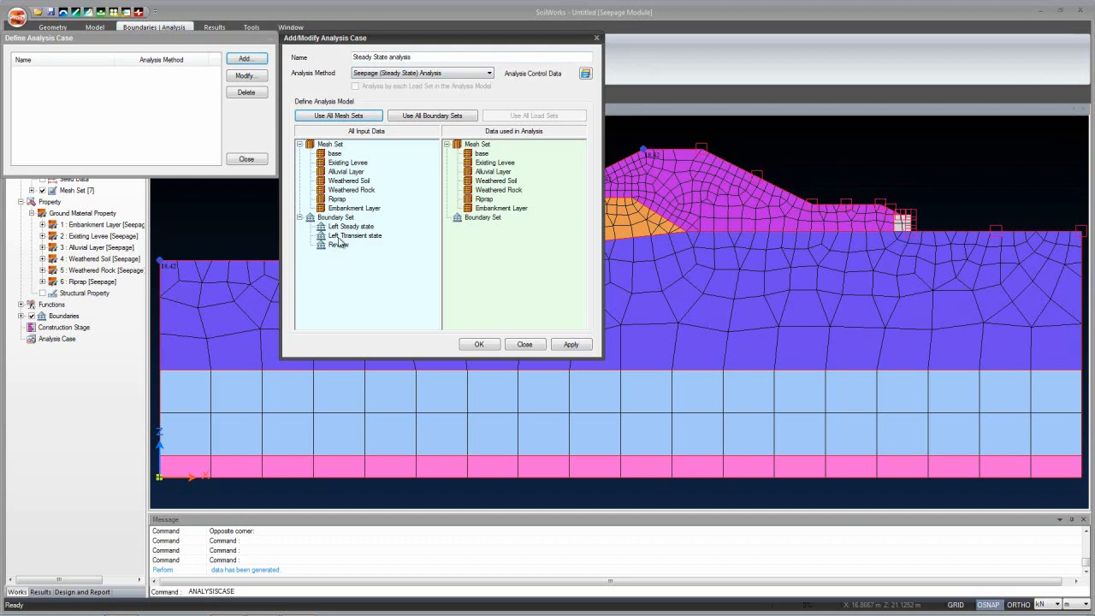
drag(340, 230, 484, 261)
drag(340, 246, 490, 273)
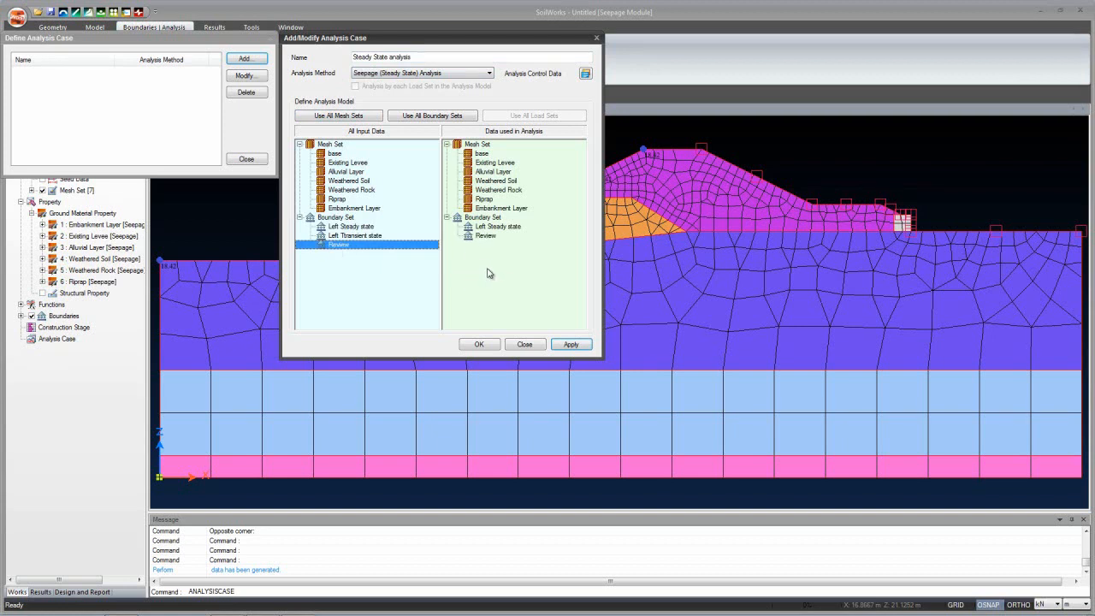
click(571, 344)
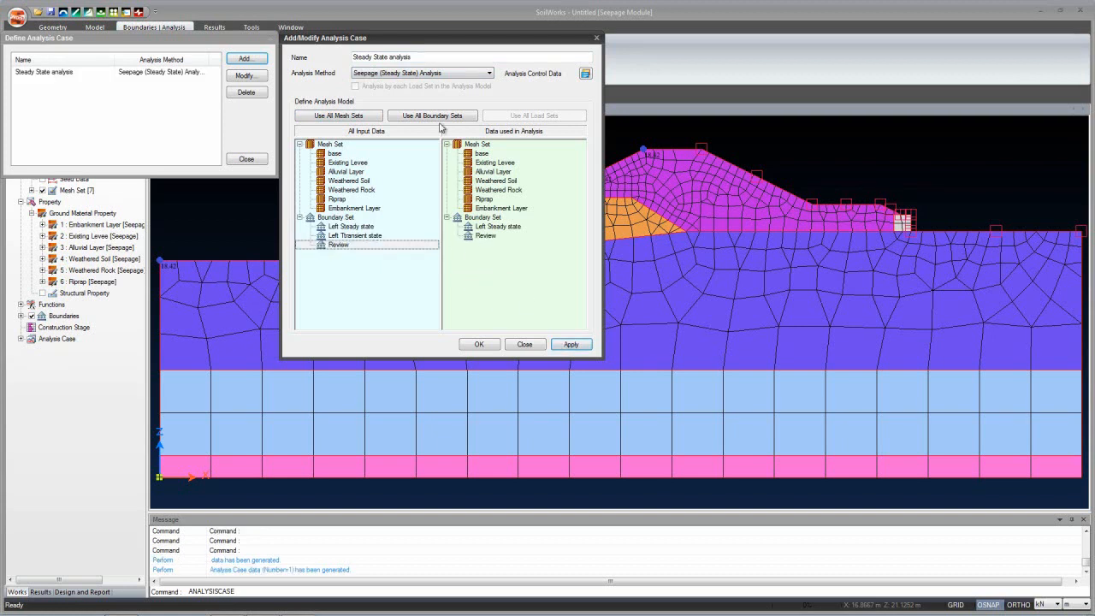
Define a Transient State analysis case with the Seepage (Transient State) method, replacing the Left Steady state boundary set with Left Ttransient state.
drag(373, 57, 353, 61)
text(Transient)
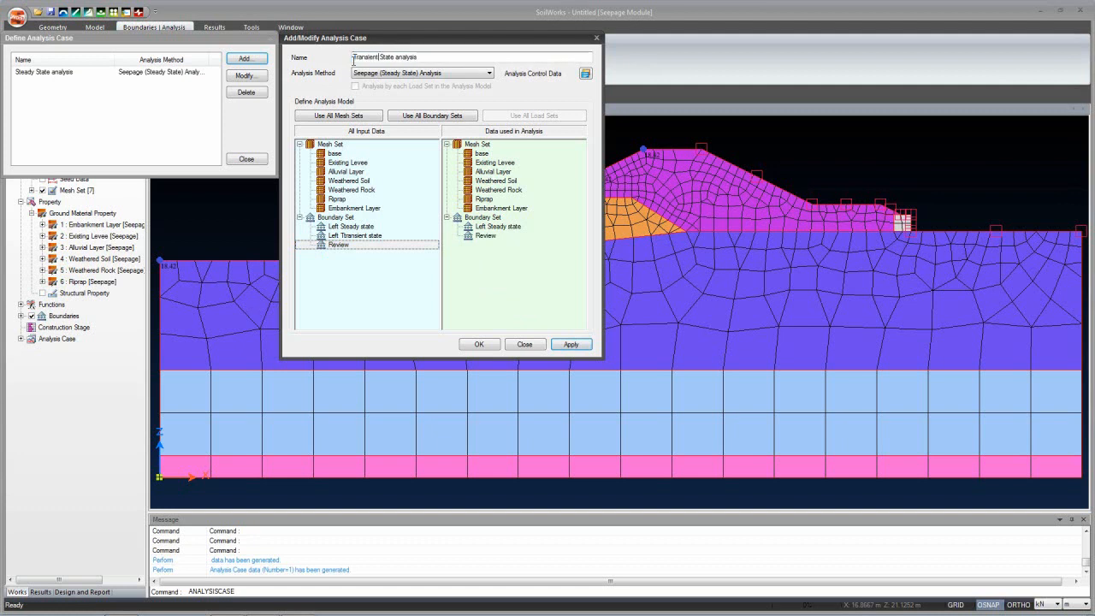
click(375, 73)
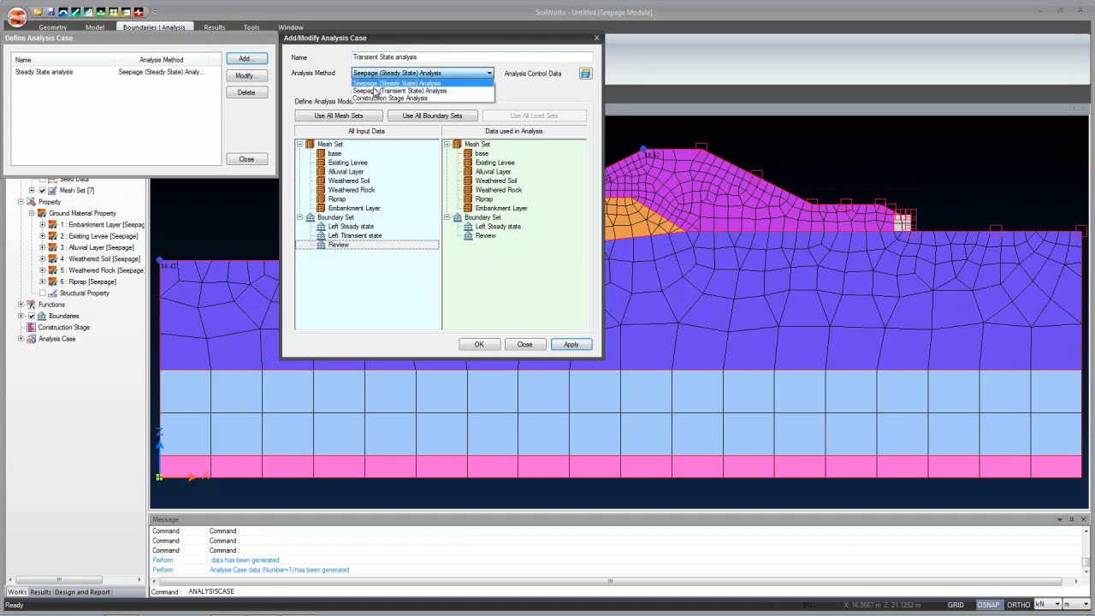
click(374, 94)
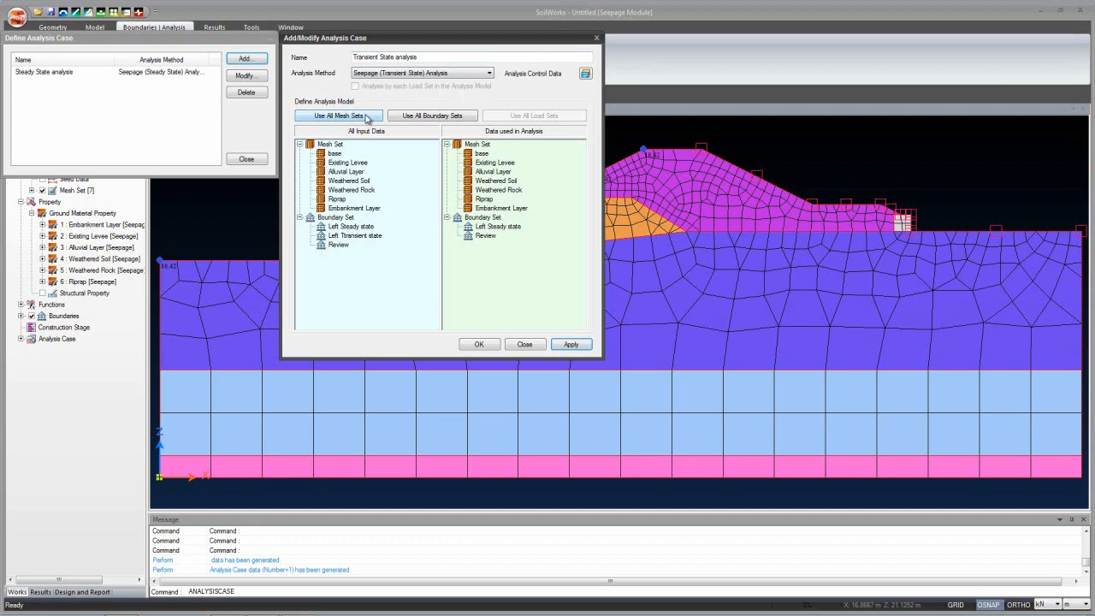
mouse_move(488, 230)
mouse_down()
mouse_move(376, 246)
mouse_move(474, 240)
mouse_up()
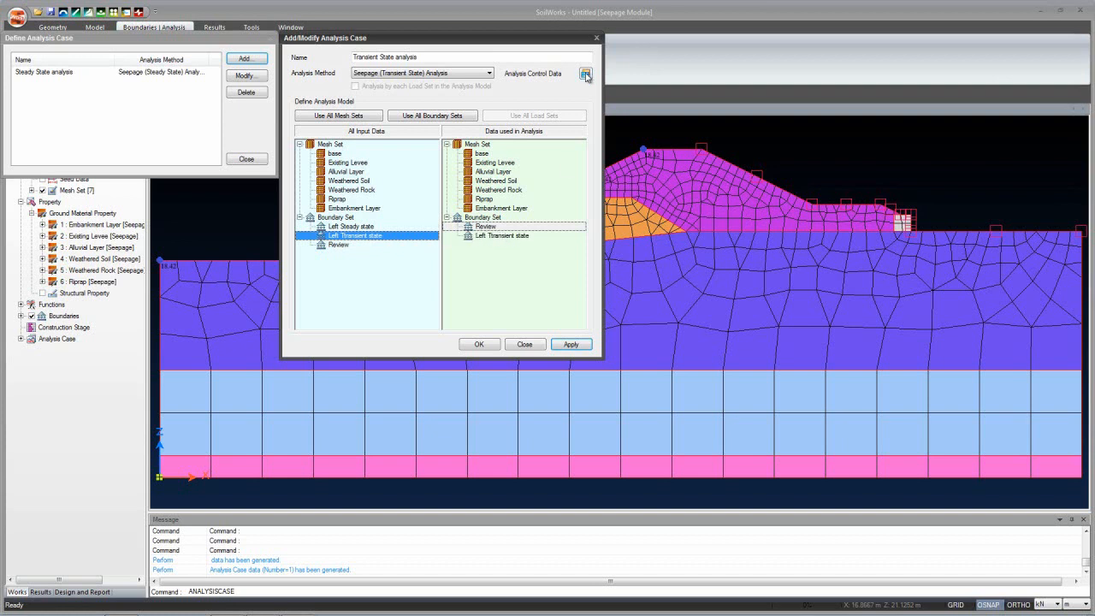
Set the transient case's analysis control to recheck the potential seepage face by maximum pressure.
click(586, 76)
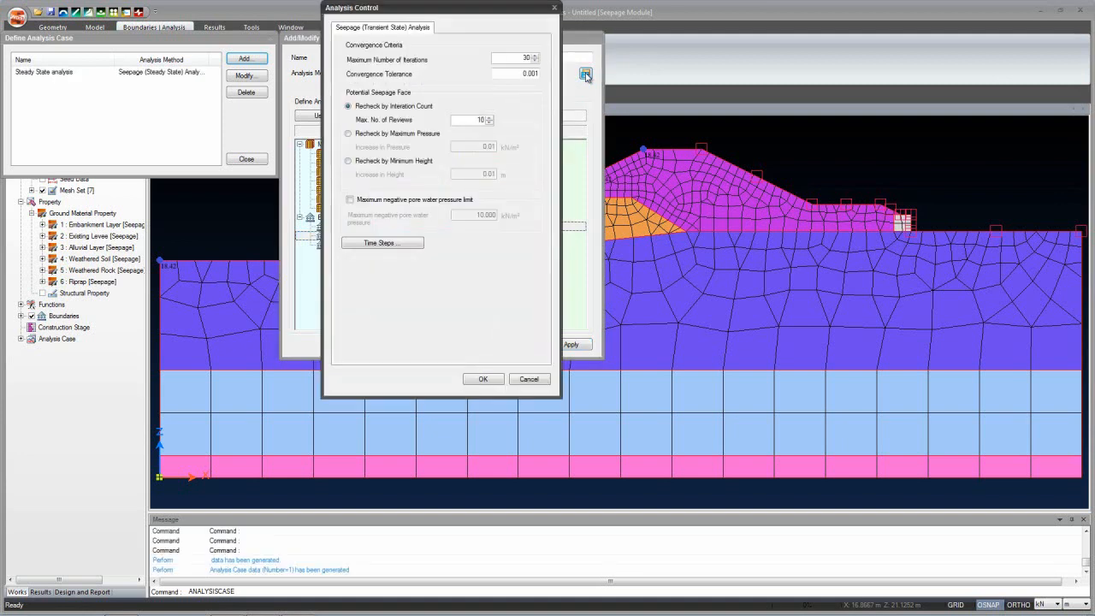
drag(440, 17, 426, 44)
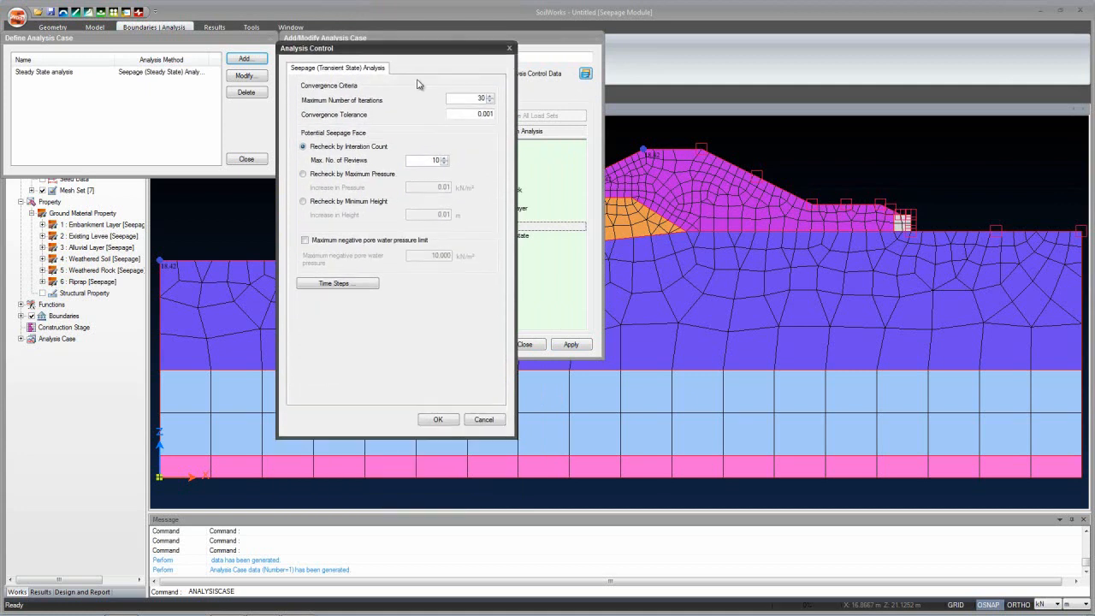
click(317, 176)
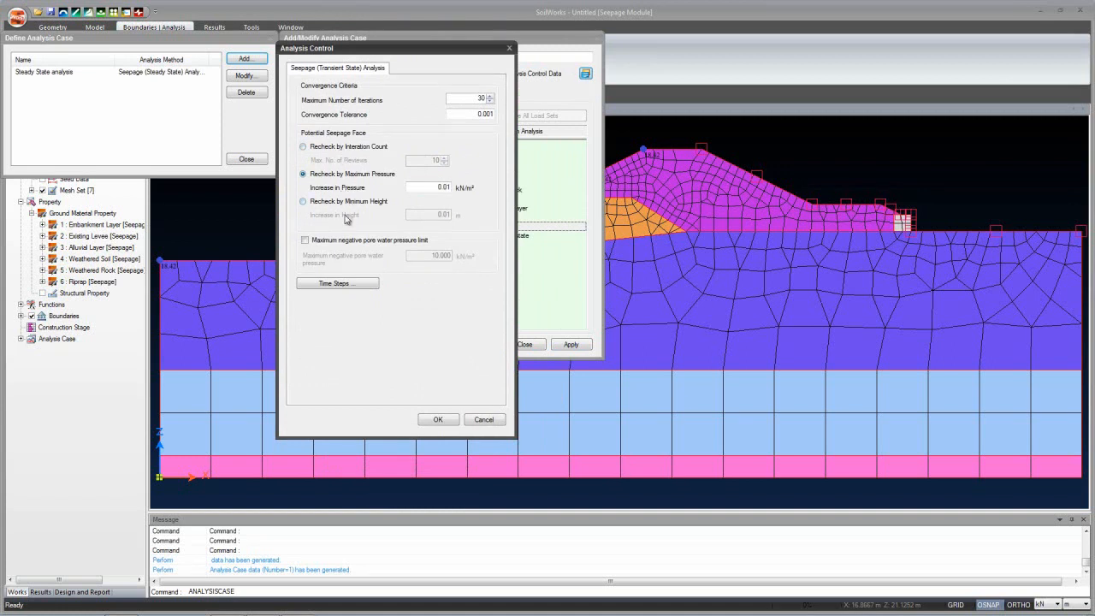
Auto-generate 4 time steps over a period of 259200 sec with results saved.
click(332, 286)
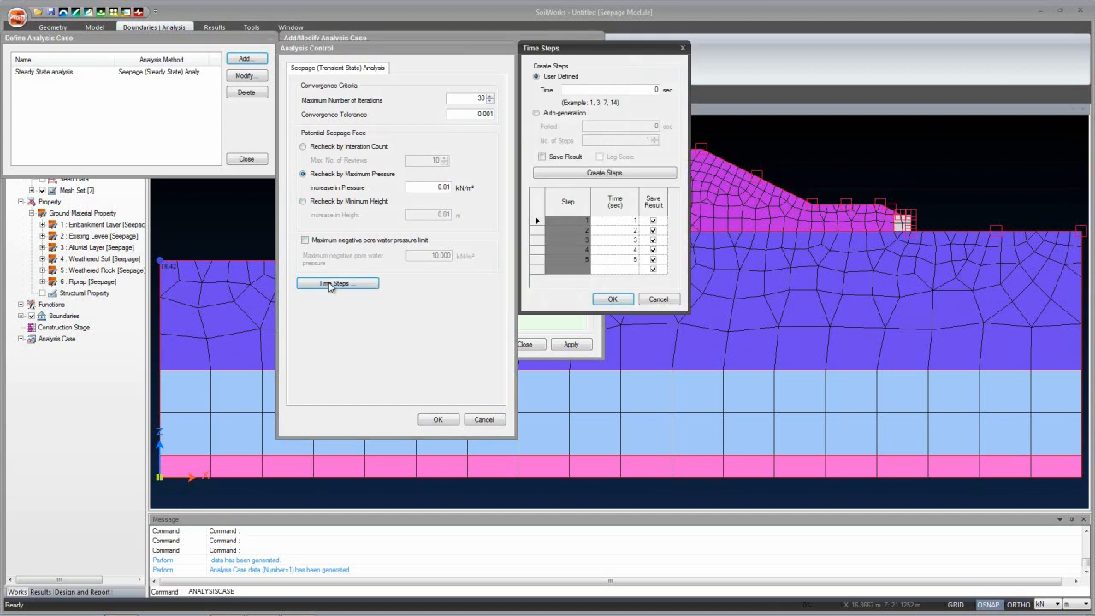
click(547, 115)
double_click(657, 127)
text(259200)
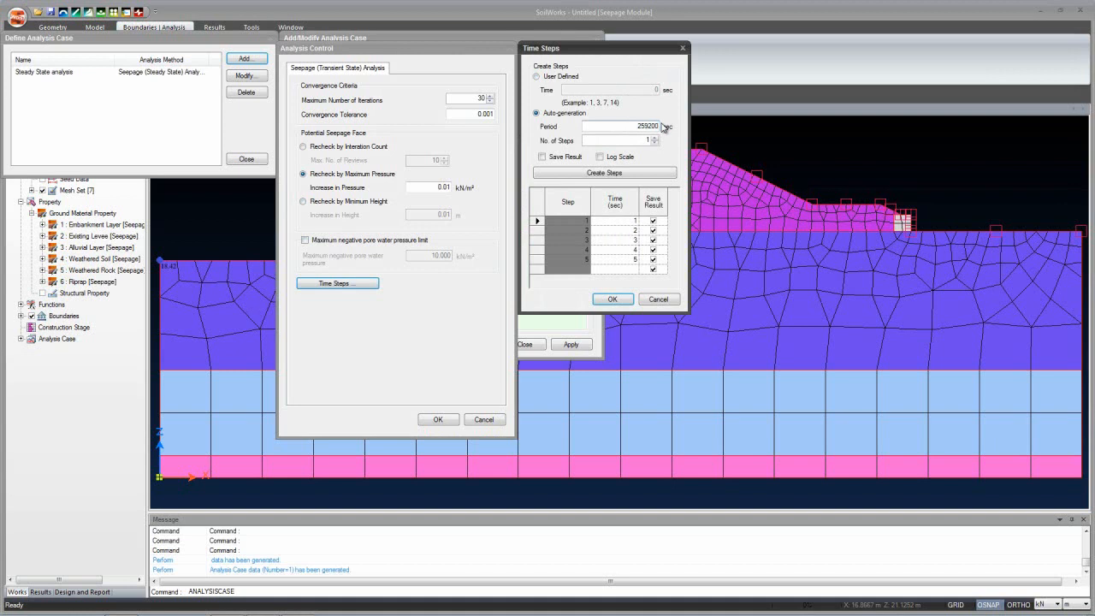
double_click(651, 141)
text(4)
click(541, 157)
click(587, 174)
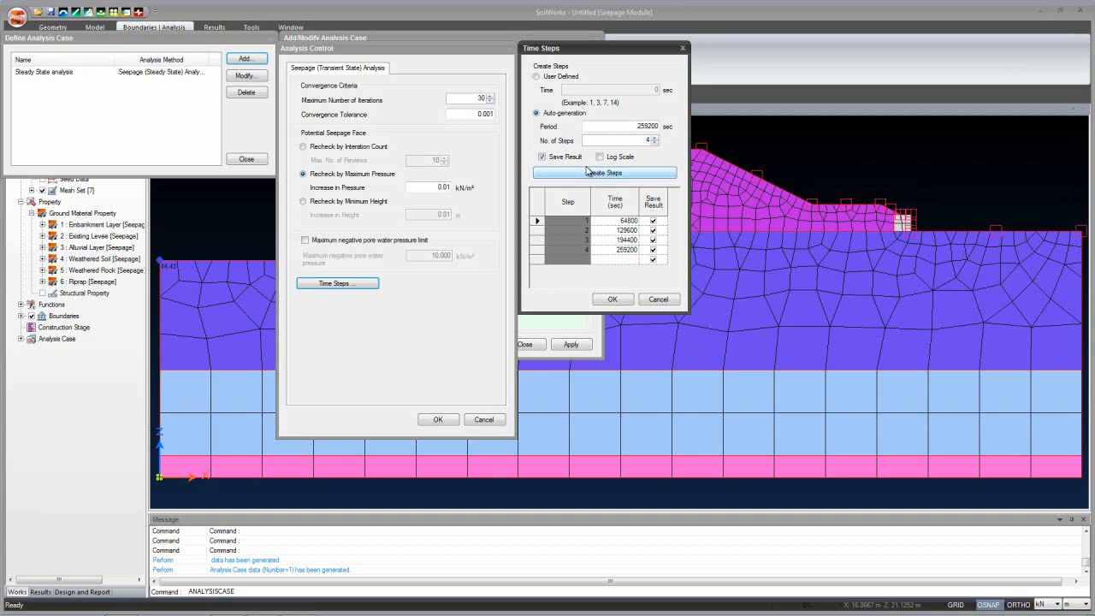
Change the third time step to 172800 sec, accept the analysis control settings and create the transient analysis case.
click(623, 240)
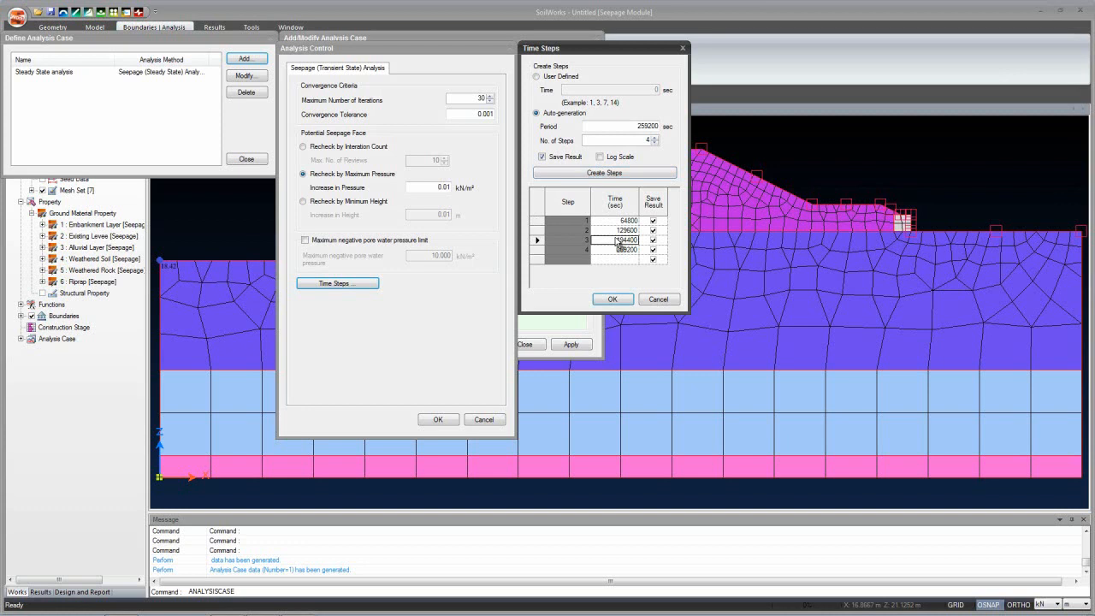
text(172800)
click(619, 296)
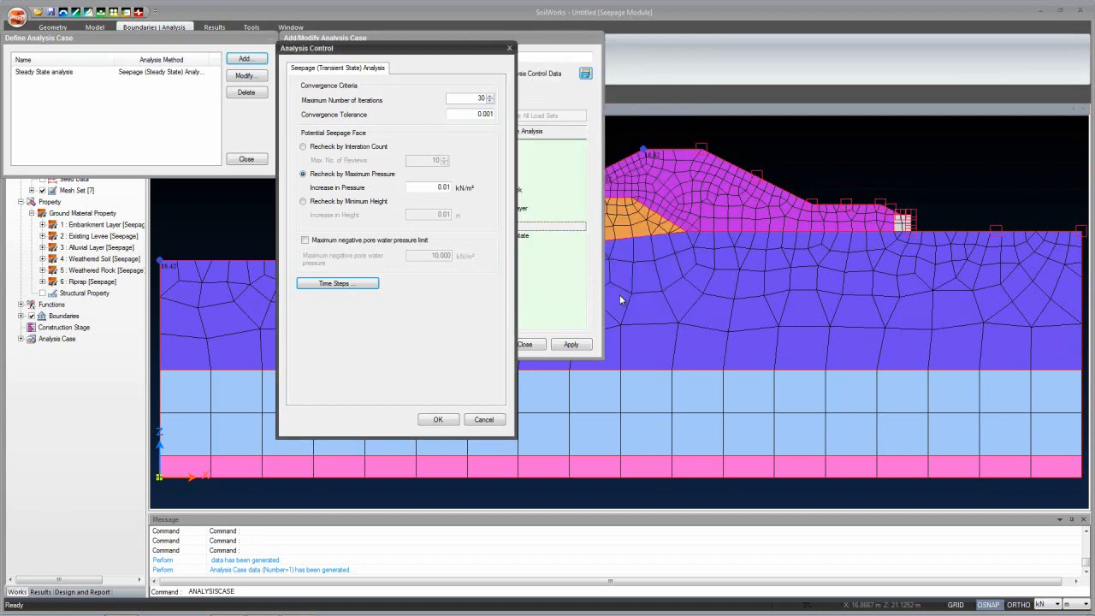
click(438, 419)
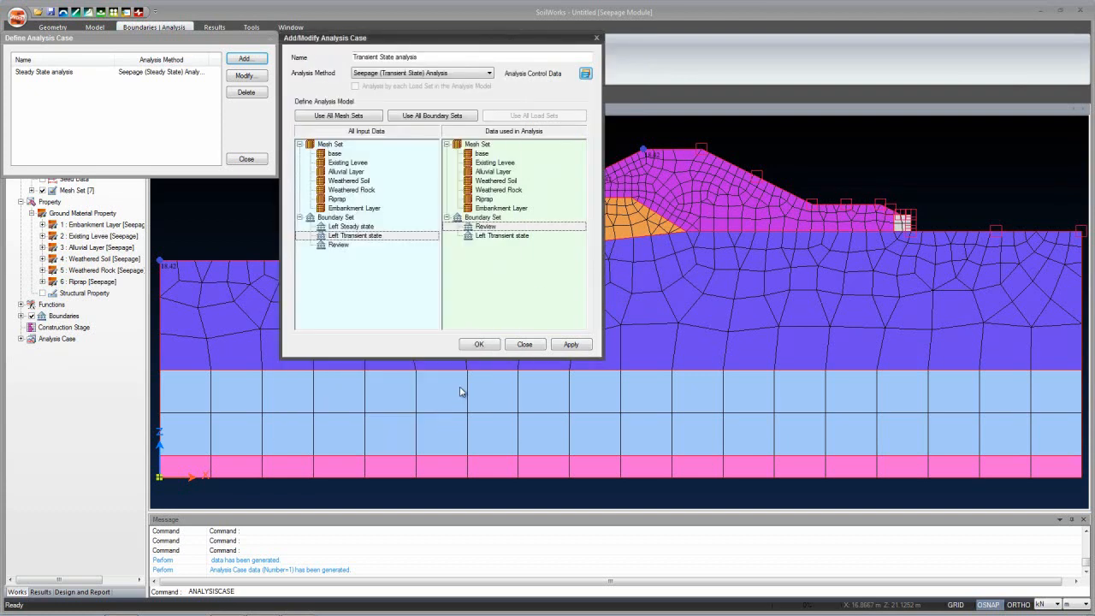
click(479, 344)
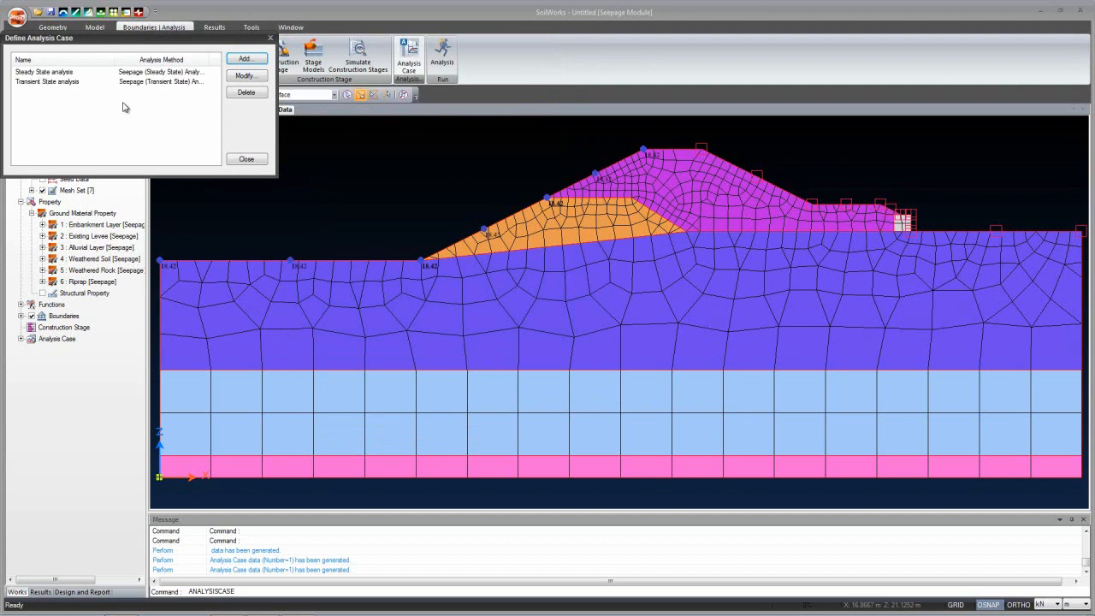
click(246, 160)
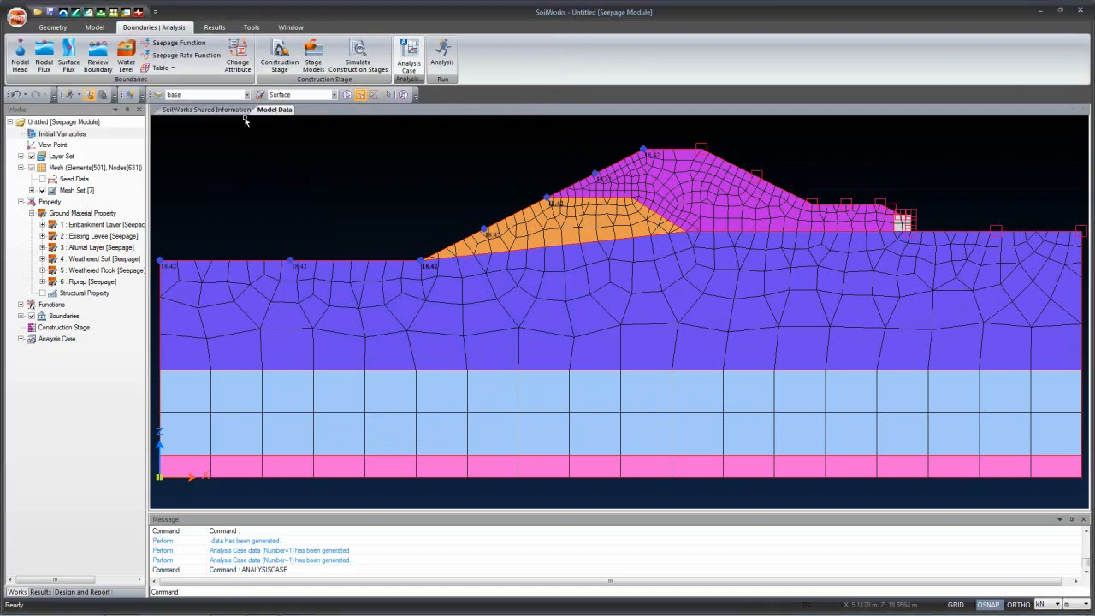
Run the model check and examine the technical review's model boundary, ground material, boundary condition and analysis case sections.
click(213, 28)
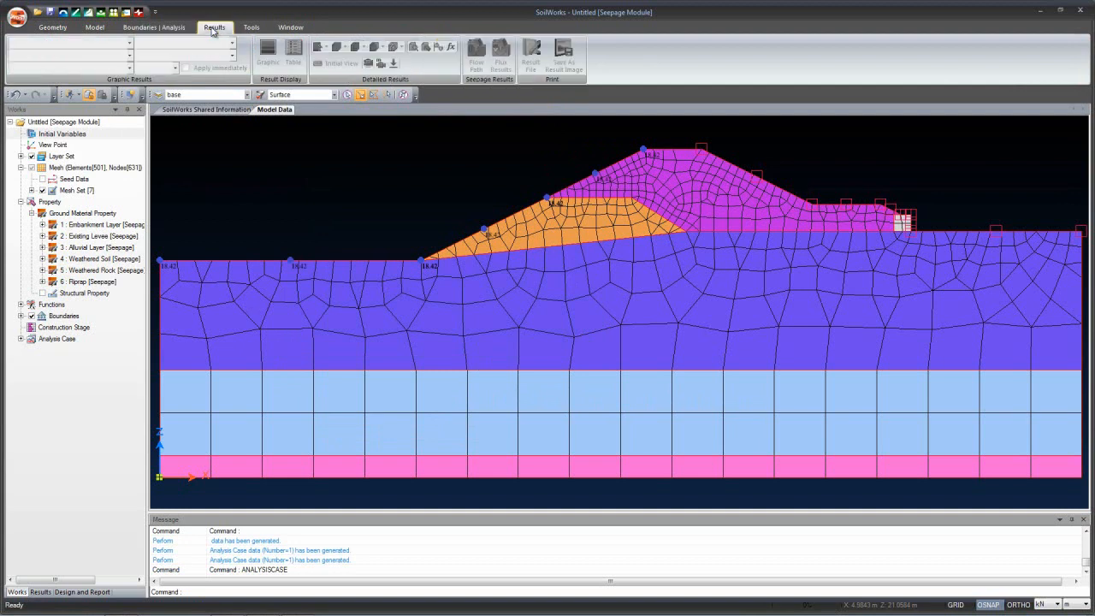
click(253, 28)
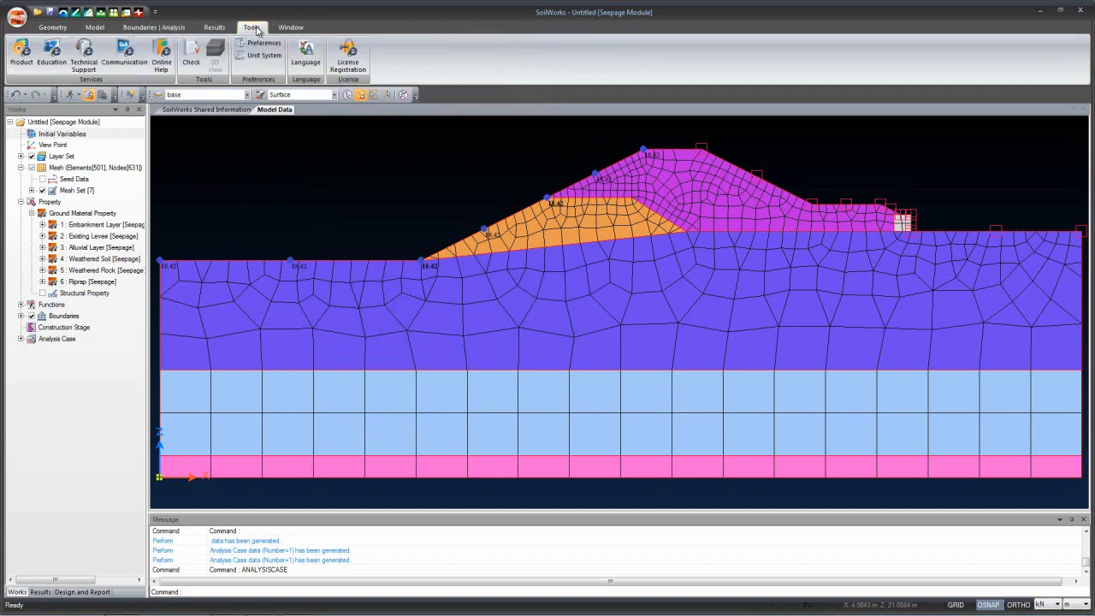
click(190, 60)
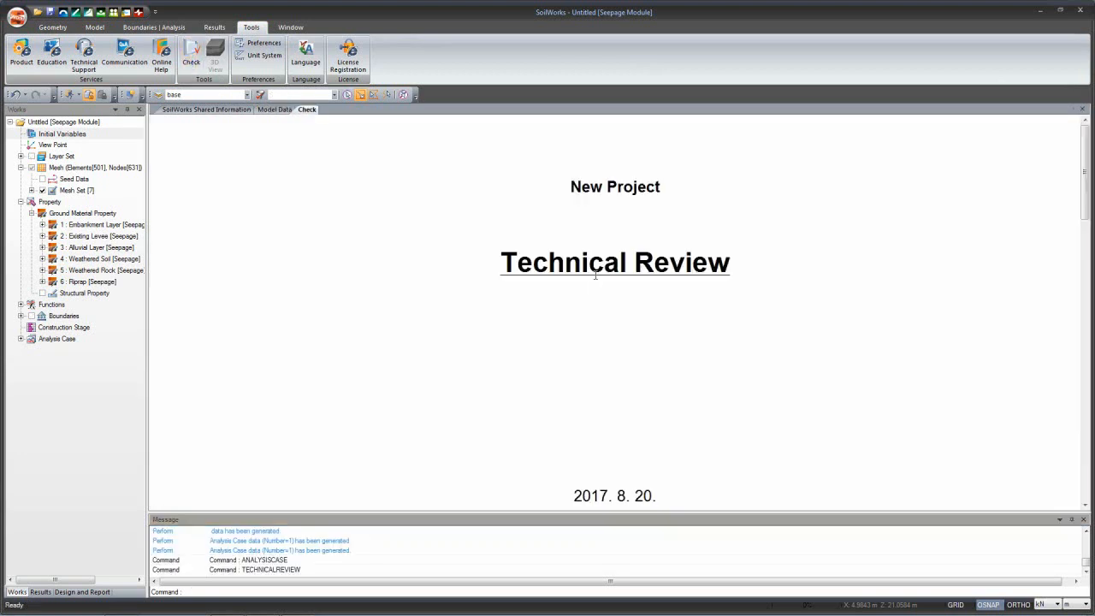
scroll(599, 281, down, 3)
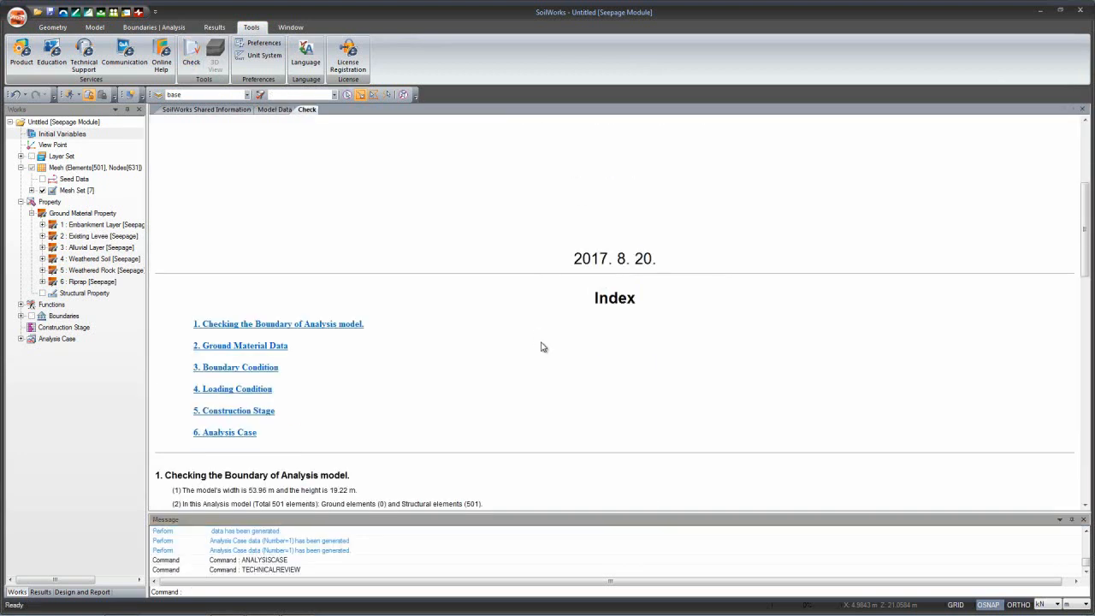
scroll(539, 347, down, 1)
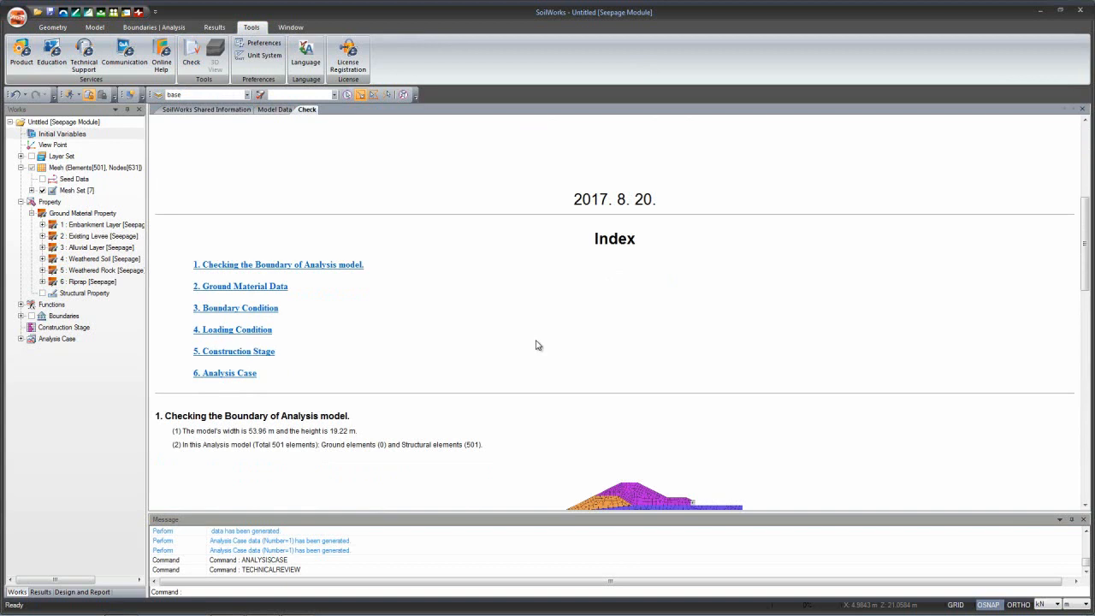
click(215, 263)
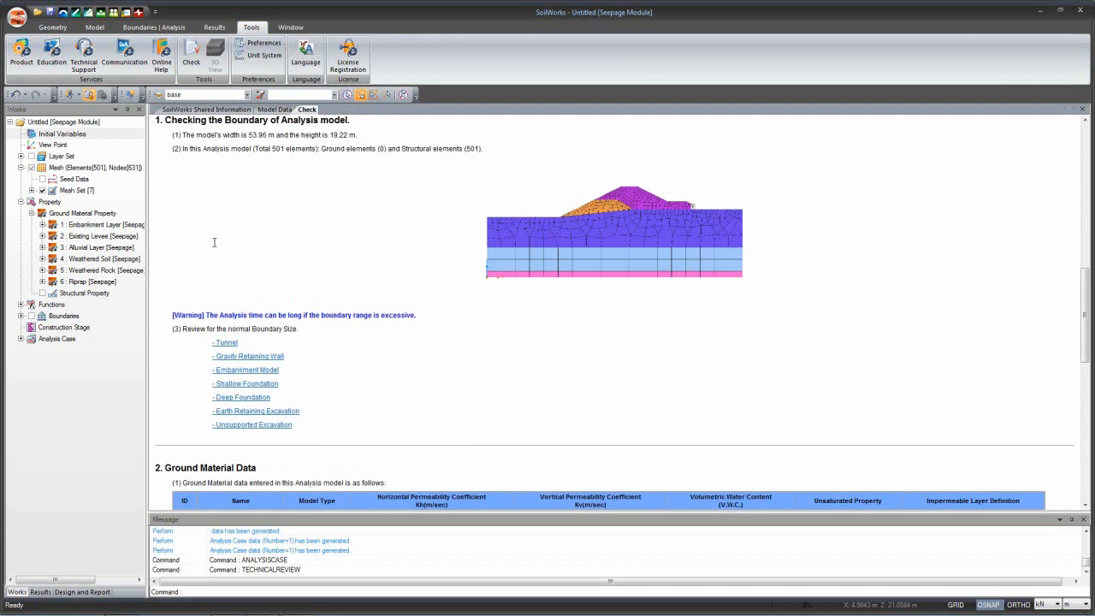
scroll(214, 242, down, 4)
scroll(462, 322, down, 2)
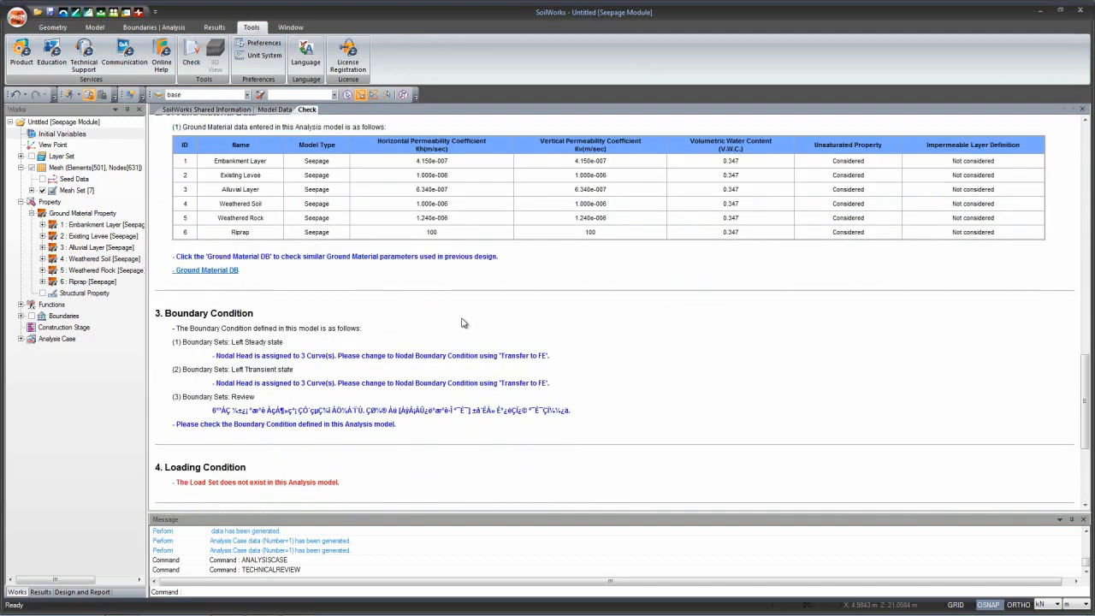
scroll(311, 342, down, 2)
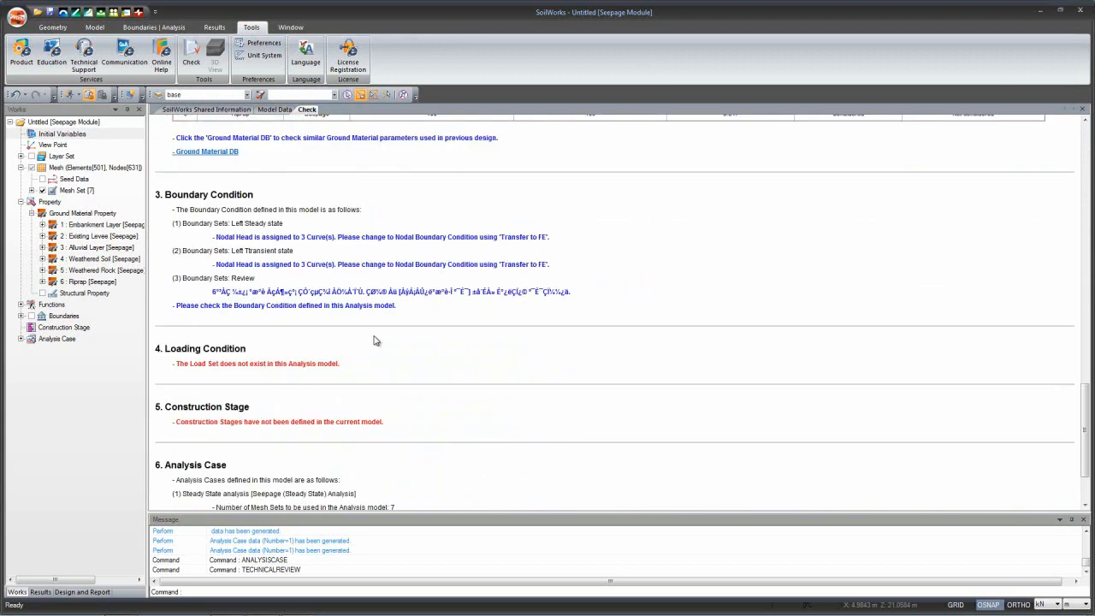
scroll(375, 340, down, 2)
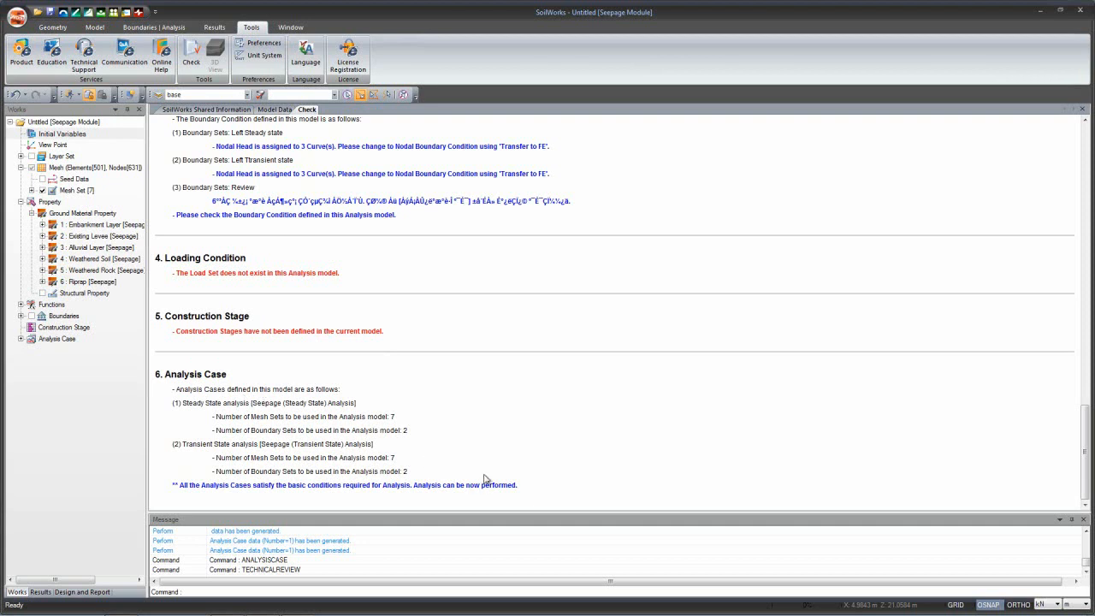
drag(520, 485, 186, 487)
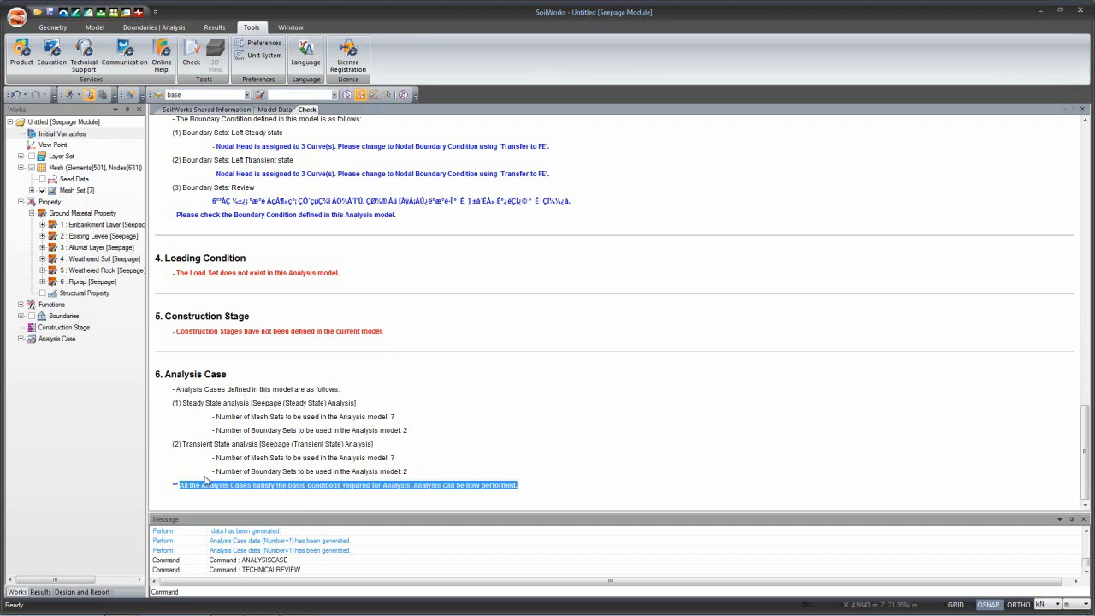
Read the technical review's closing statement on whether the analysis cases meet the basic conditions for analysis.
click(532, 486)
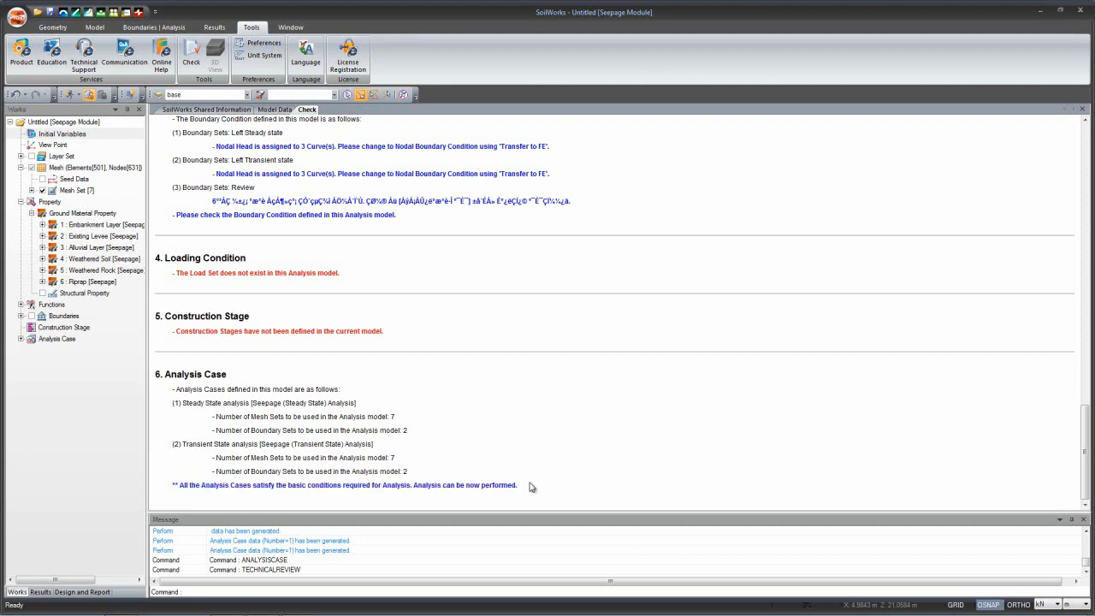
drag(530, 487, 182, 486)
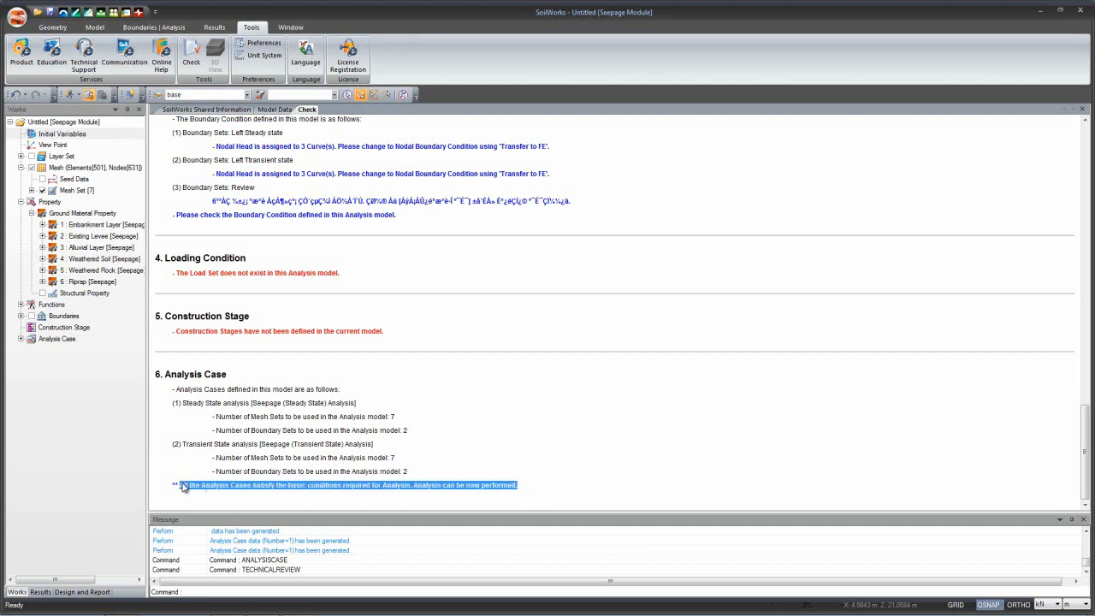
click(544, 481)
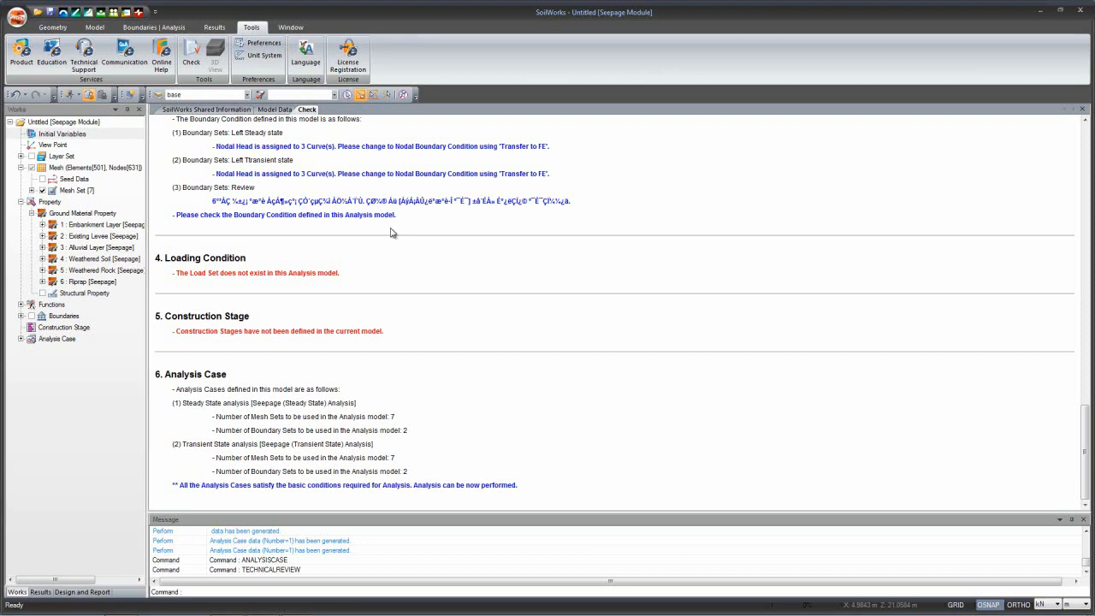
Run both the steady-state and transient seepage analyses from the model data, saving the project file as 1.
click(276, 110)
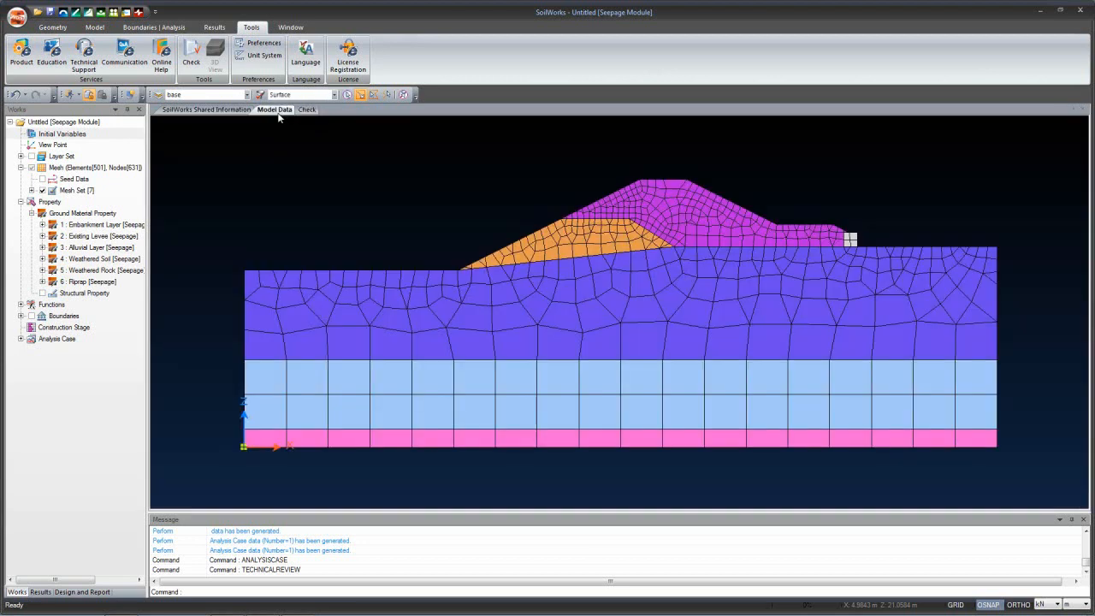
click(156, 27)
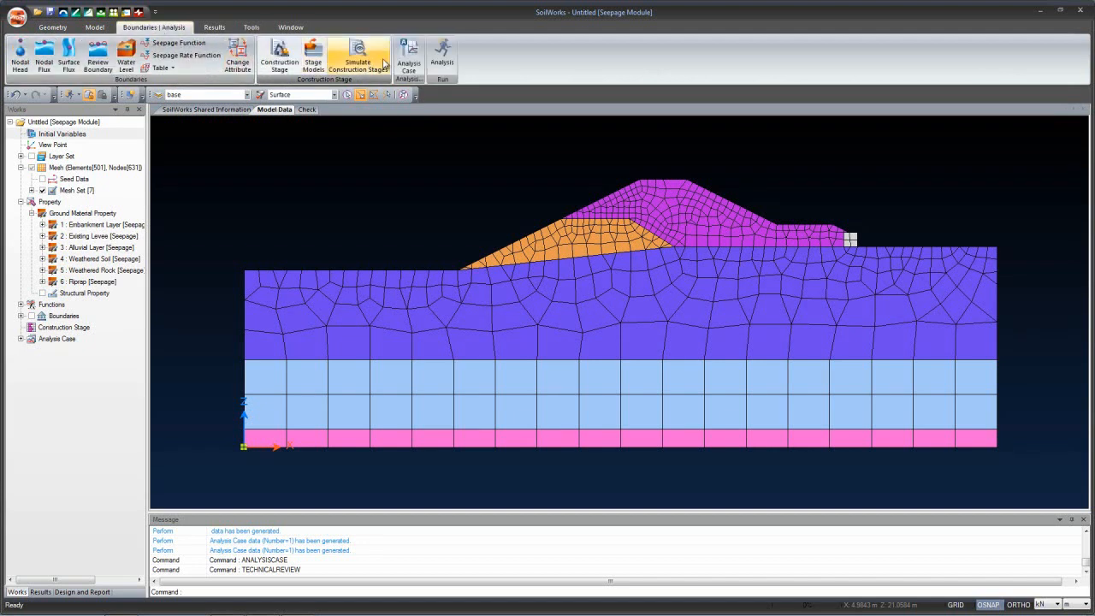
click(441, 60)
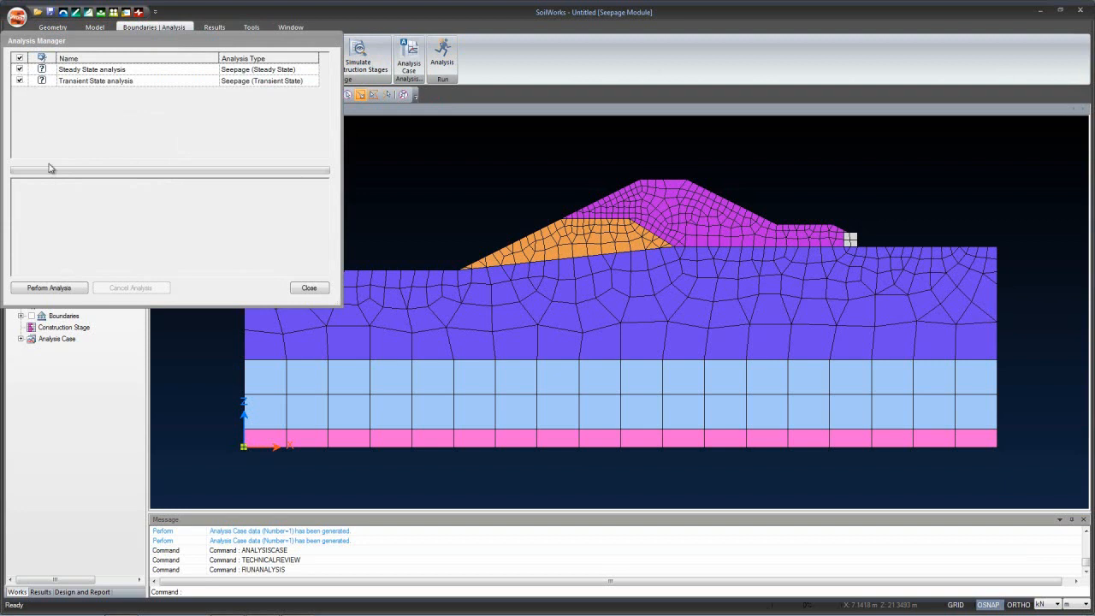
click(62, 288)
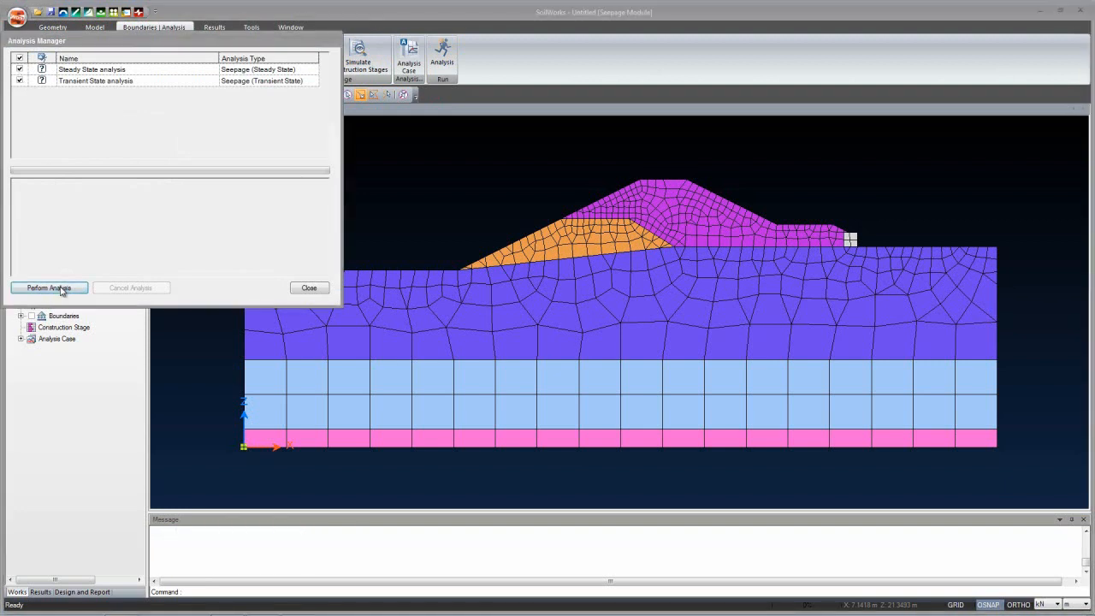
text(1)
key(Return)
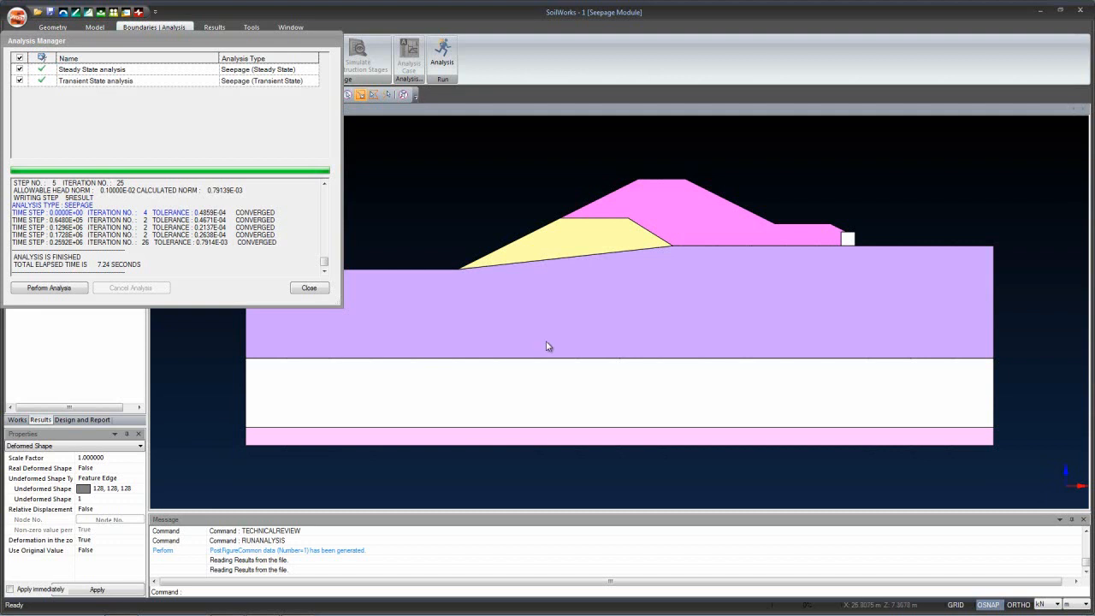
click(309, 288)
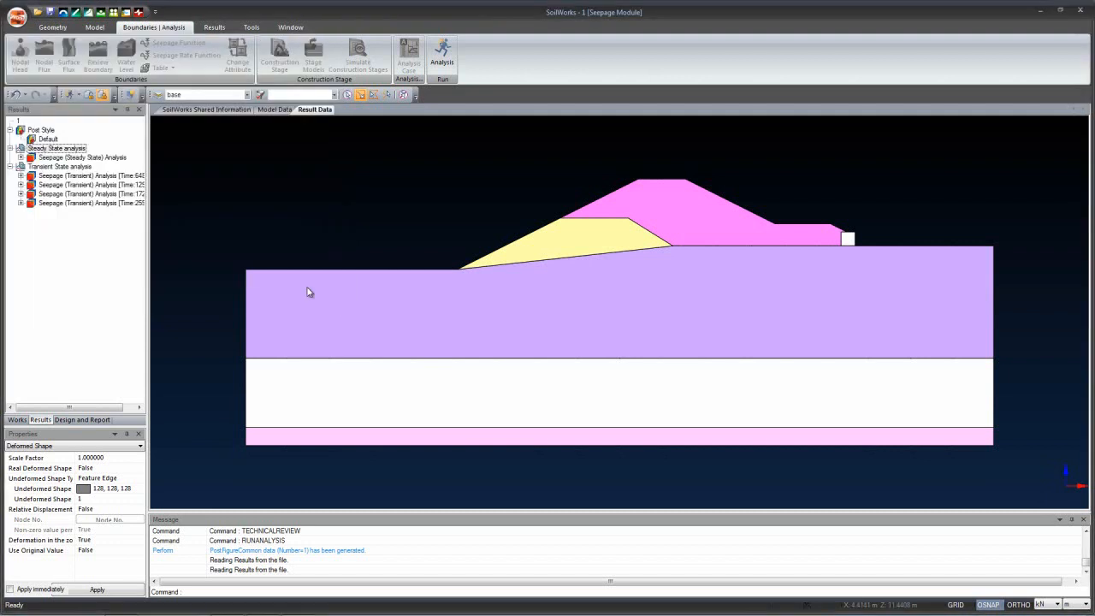
Display the Total Seepage Velocity contour from the steady-state ground element seepage results.
click(216, 27)
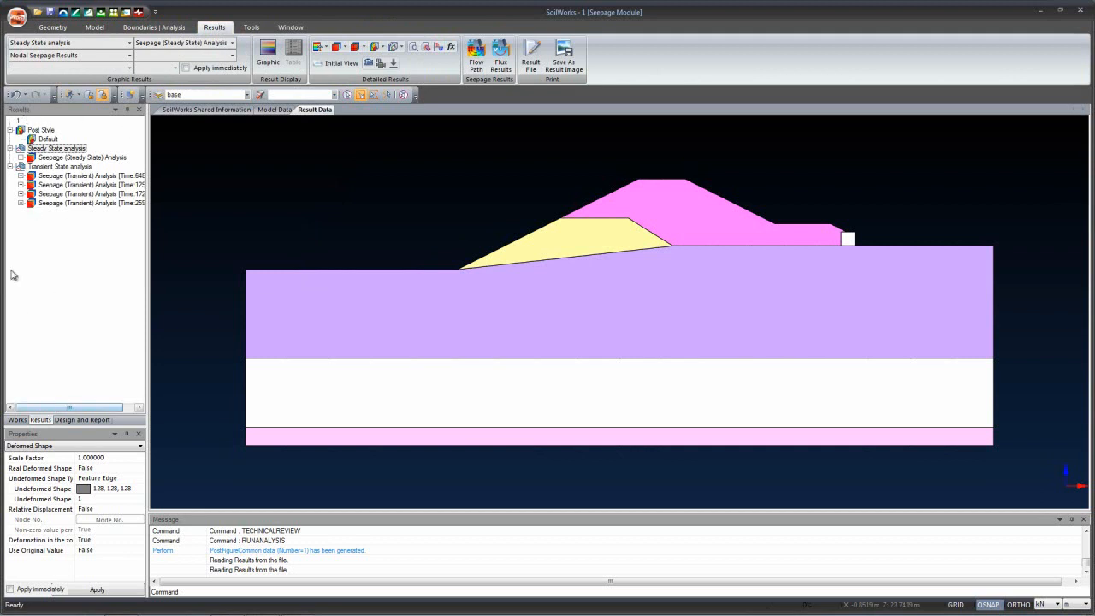
click(20, 158)
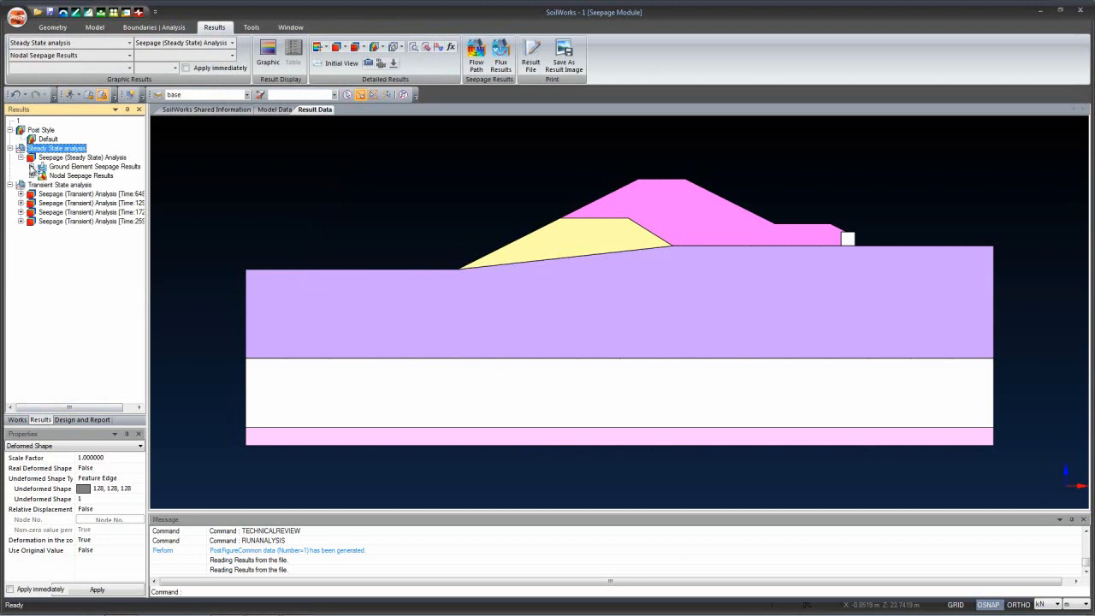
click(31, 167)
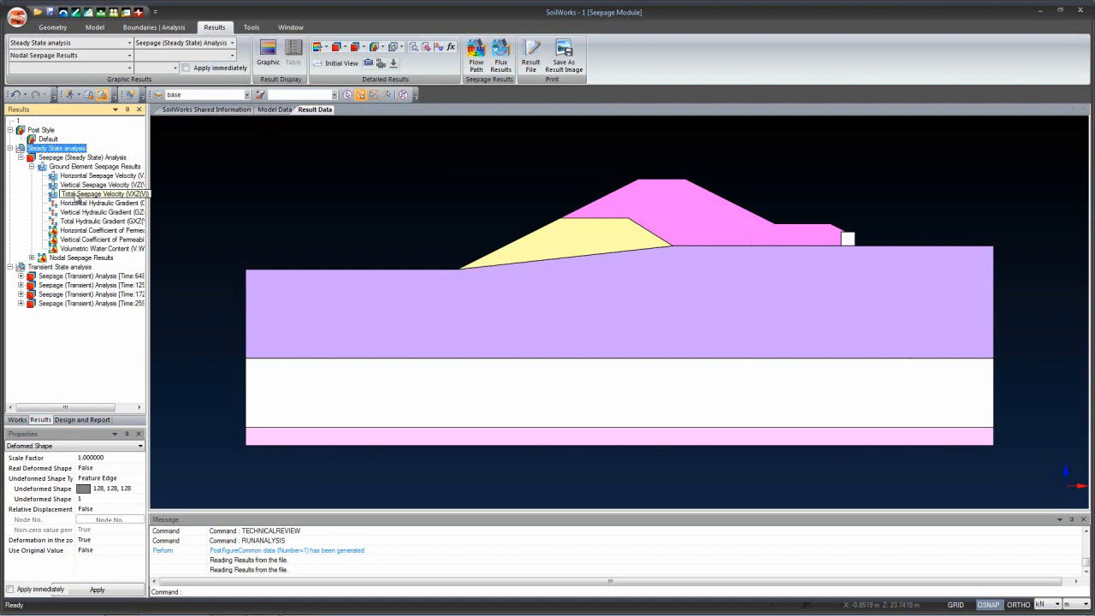
double_click(77, 194)
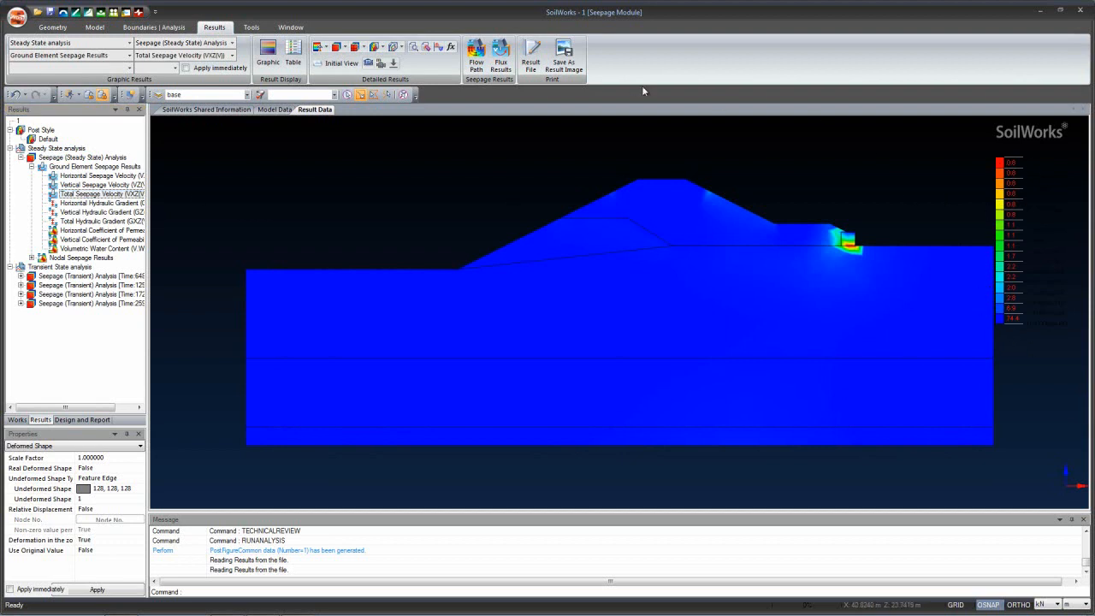
Tag the maximum nodal value on the steady-state total seepage velocity contour and move the Result Tag dialog aside.
click(429, 49)
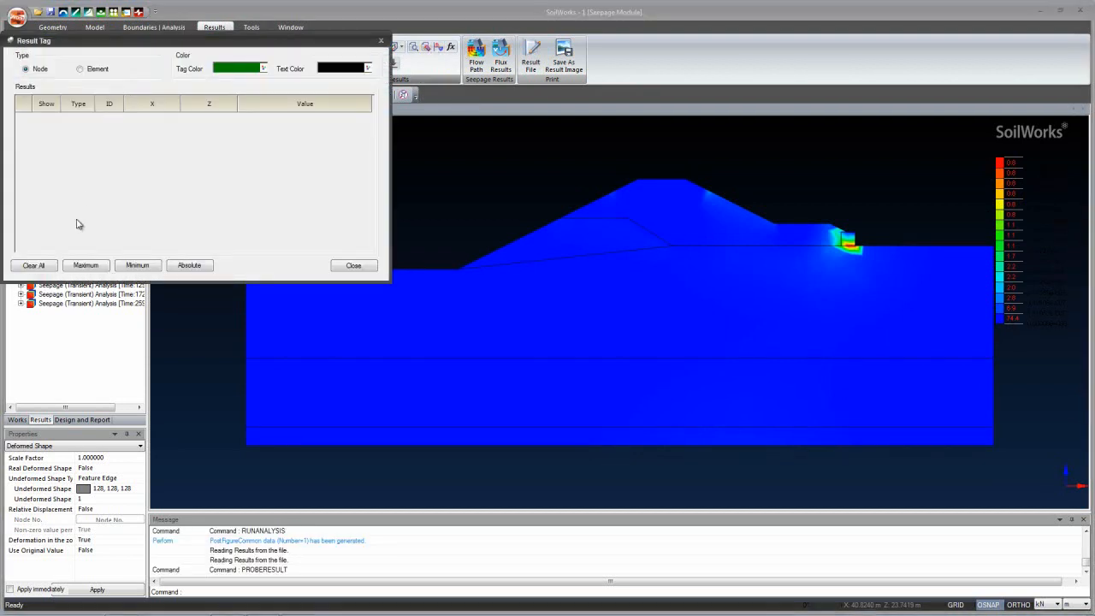
click(85, 267)
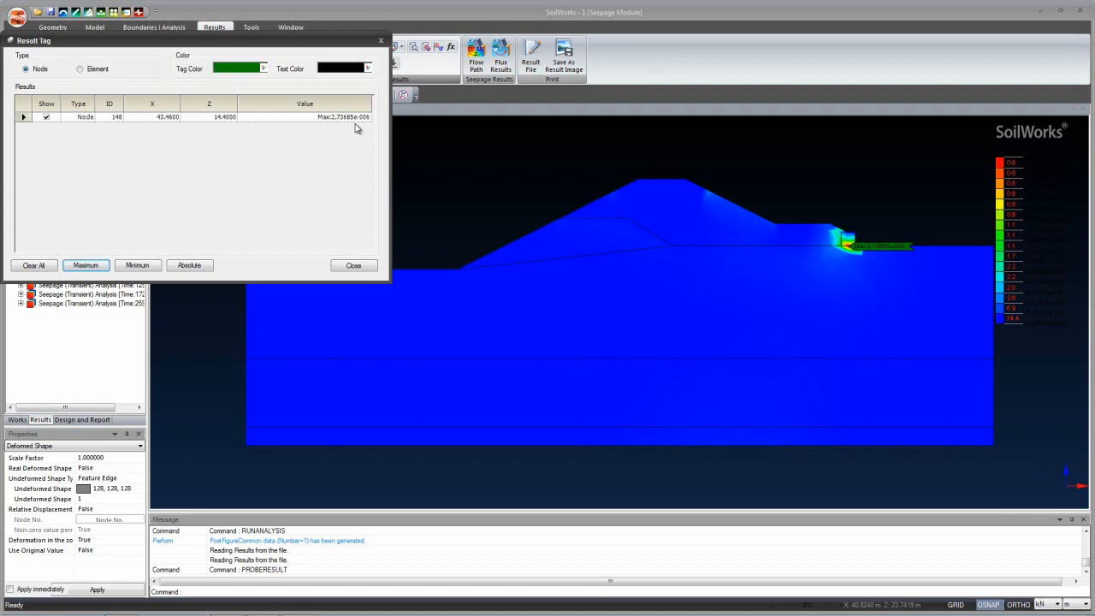
drag(268, 41, 451, 135)
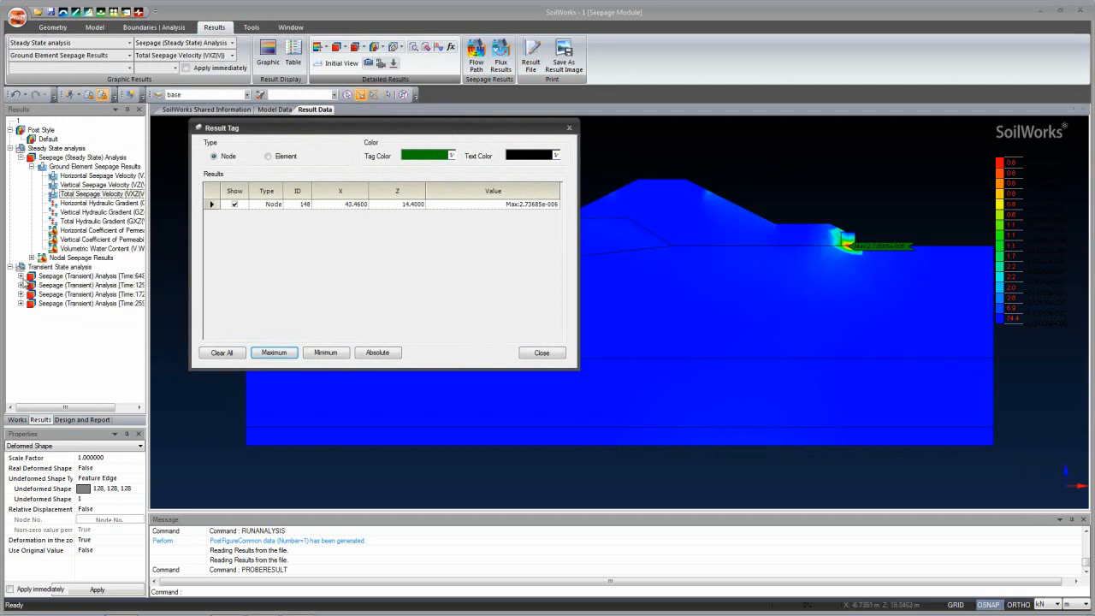
Display the Total Seepage Velocity for the transient analysis's first time step, check the tagged node, and close the result tags.
click(20, 276)
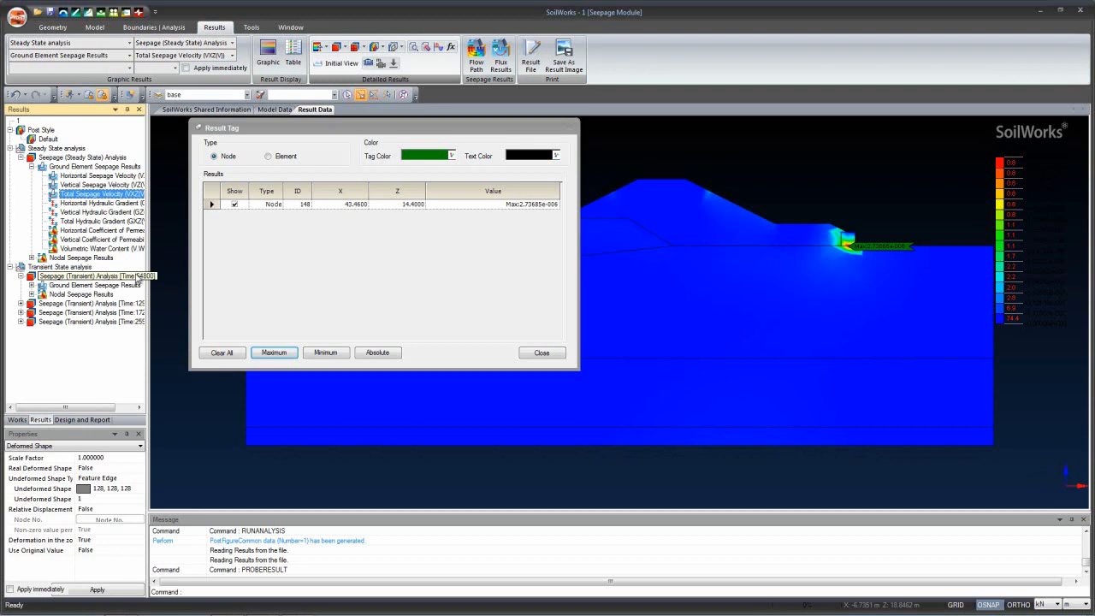
click(32, 286)
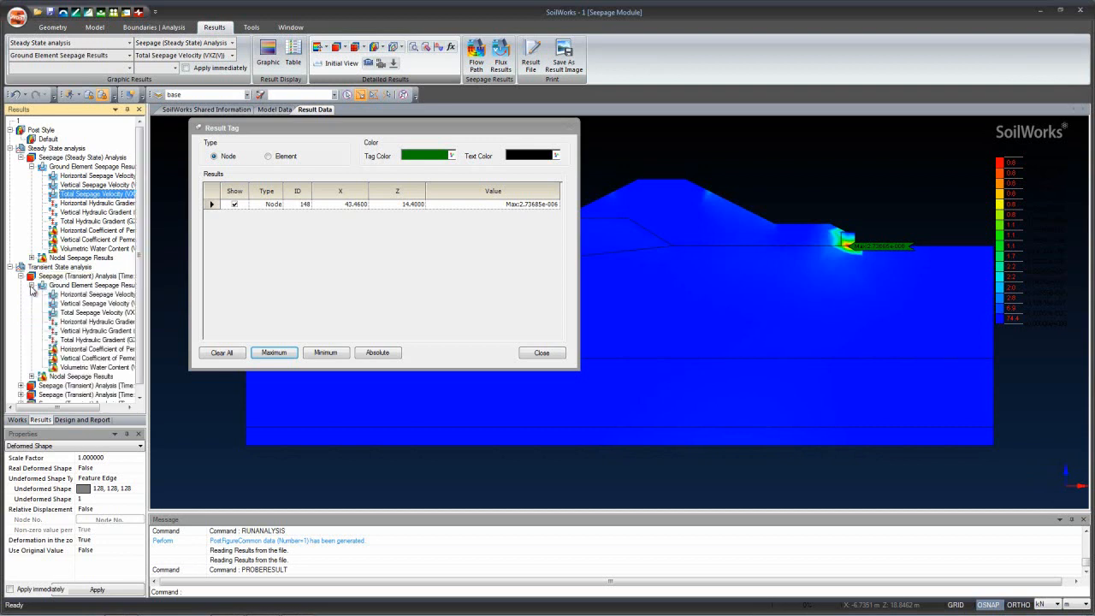
click(93, 313)
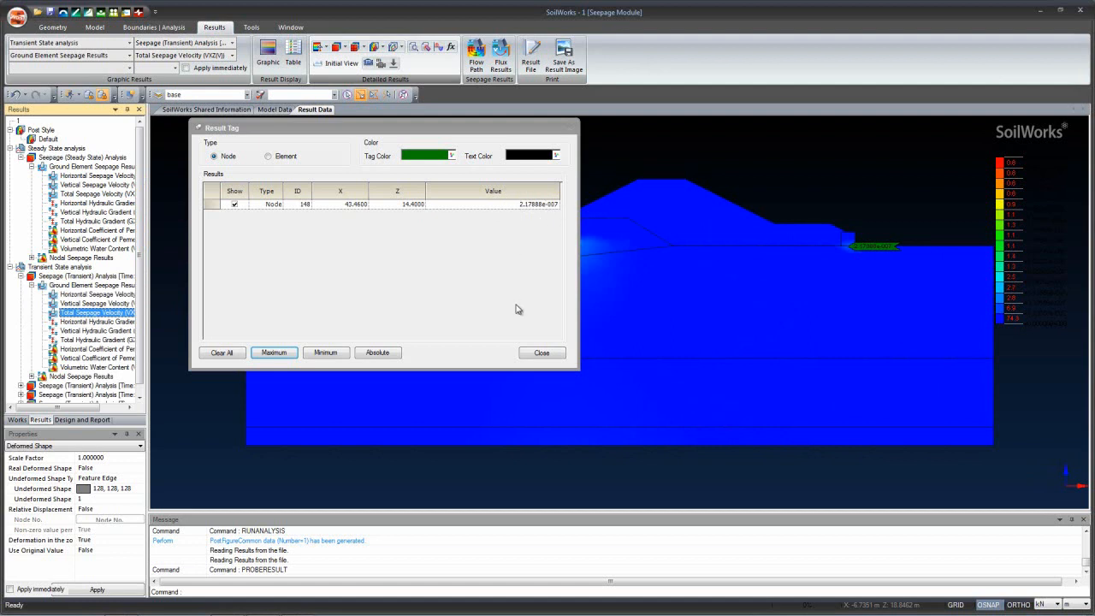
click(543, 354)
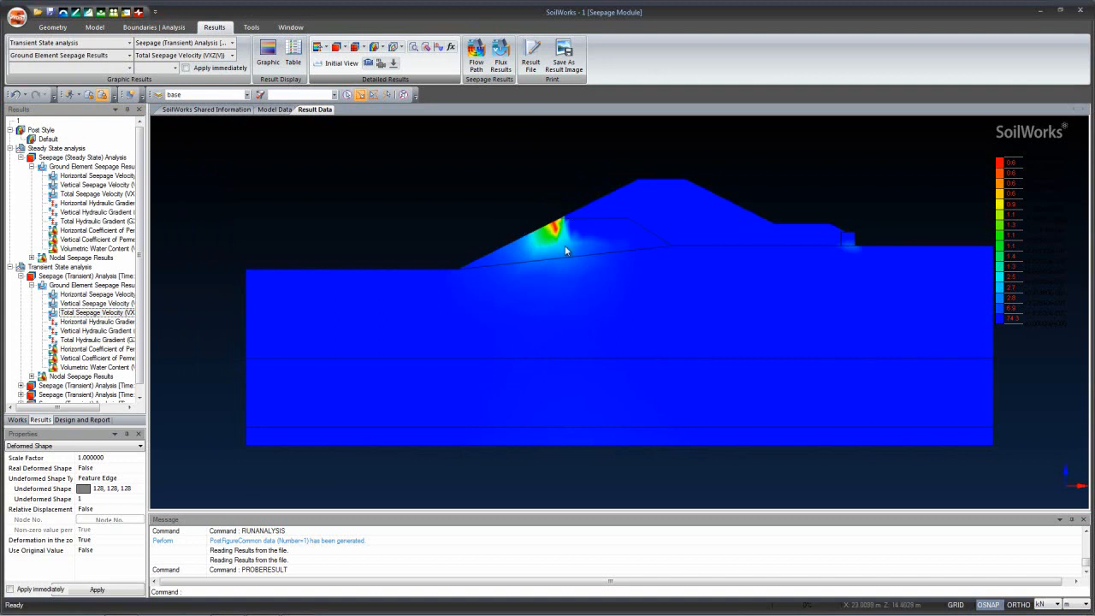
Compare the Total Hydraulic Gradient contours of the transient first time step and the steady-state analysis.
scroll(141, 303, down, 1)
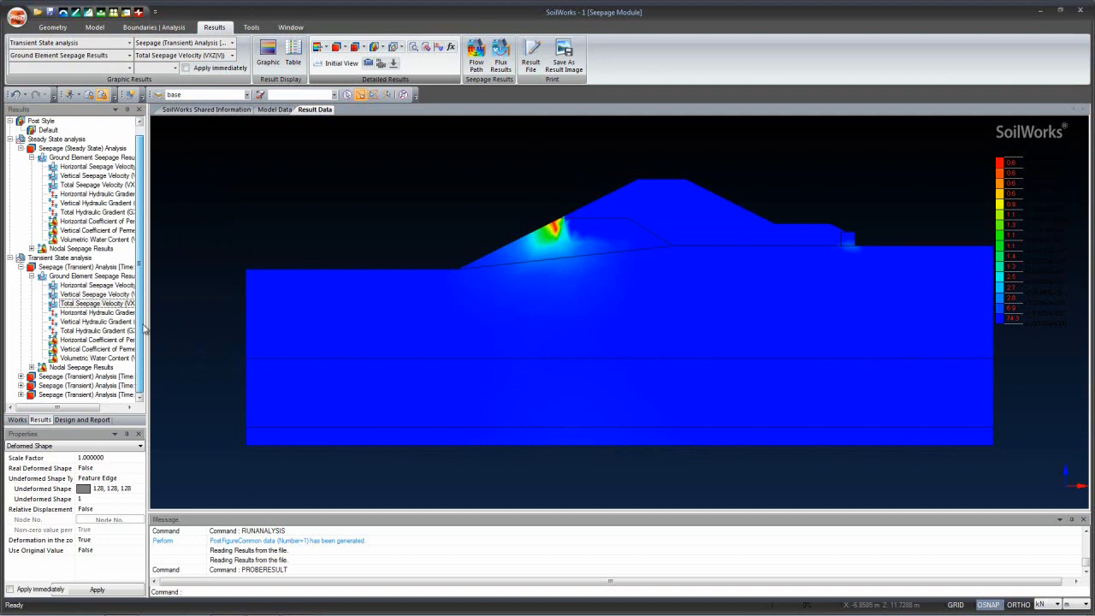
double_click(83, 334)
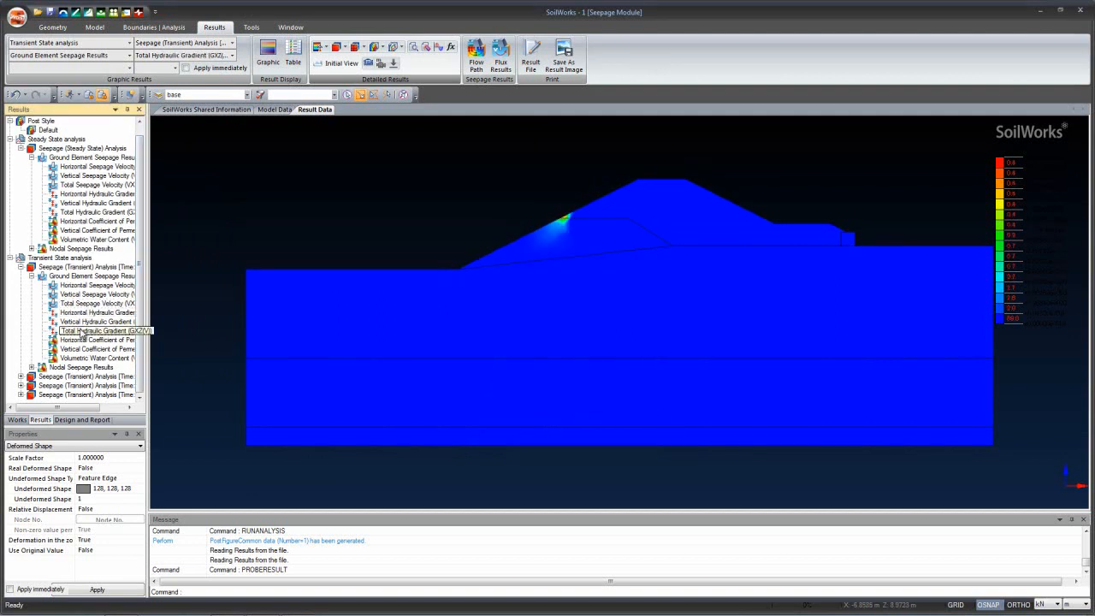
double_click(83, 213)
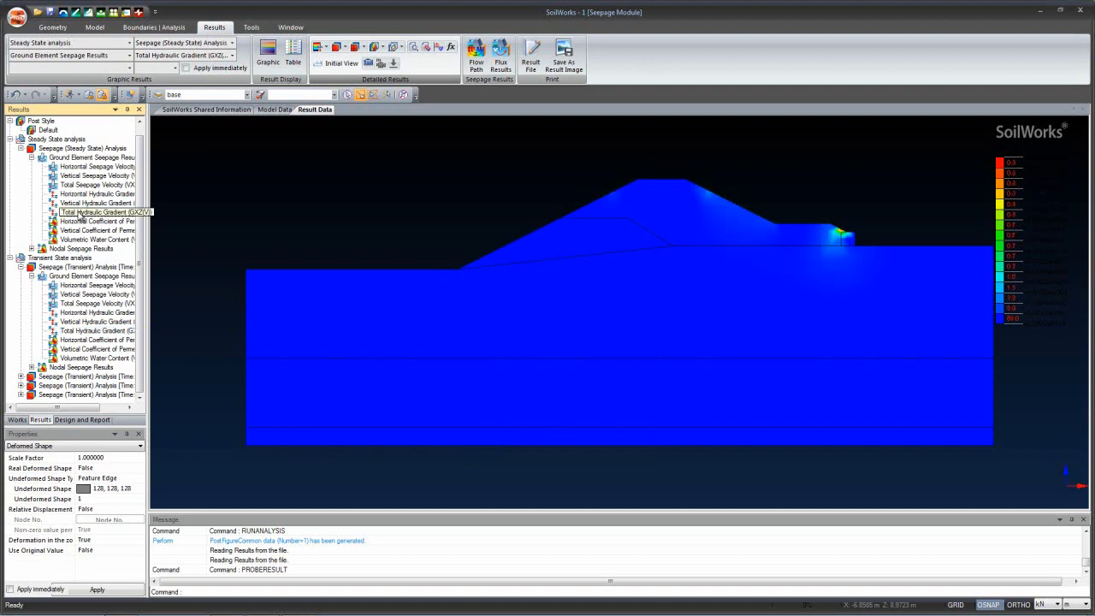
double_click(82, 334)
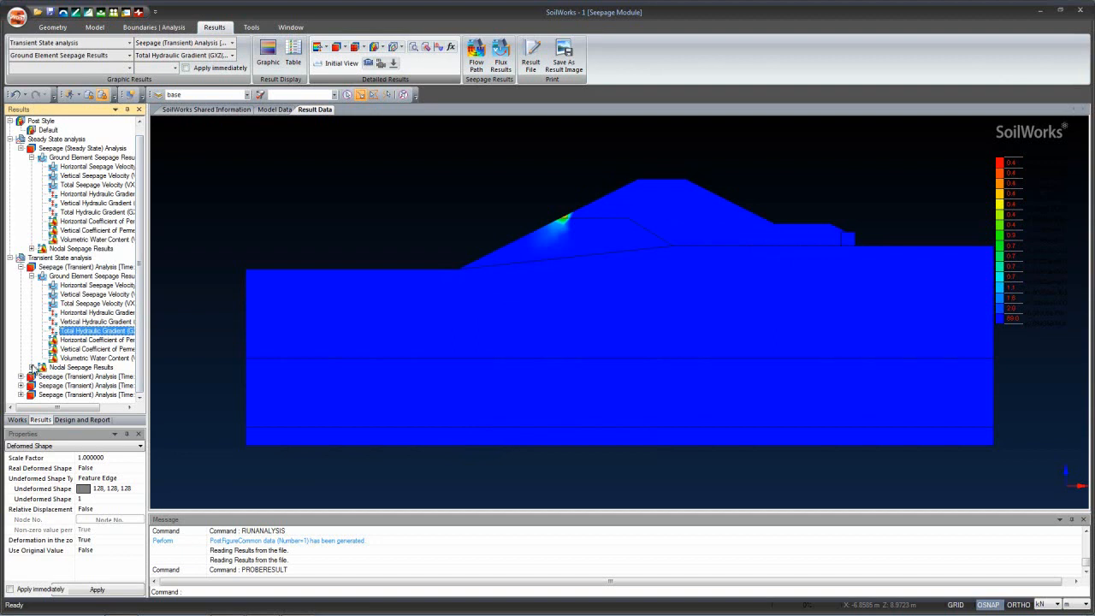
View the transient first time step's nodal results in turn: Total Head, Pore Pressure Head, Pore Pressure and Phreatic Line.
click(32, 366)
double_click(79, 358)
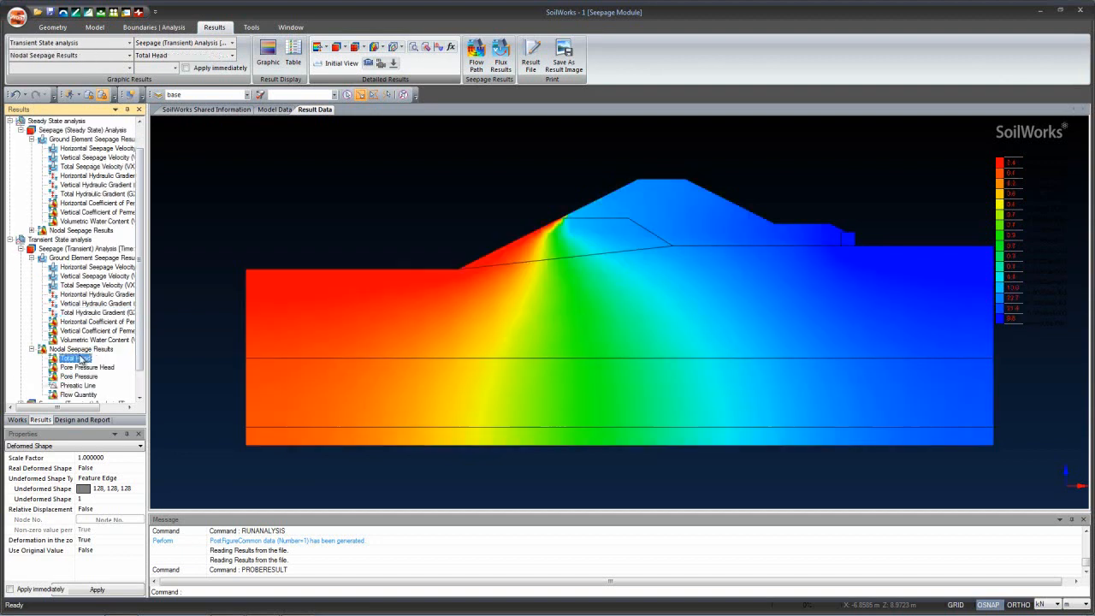
double_click(86, 366)
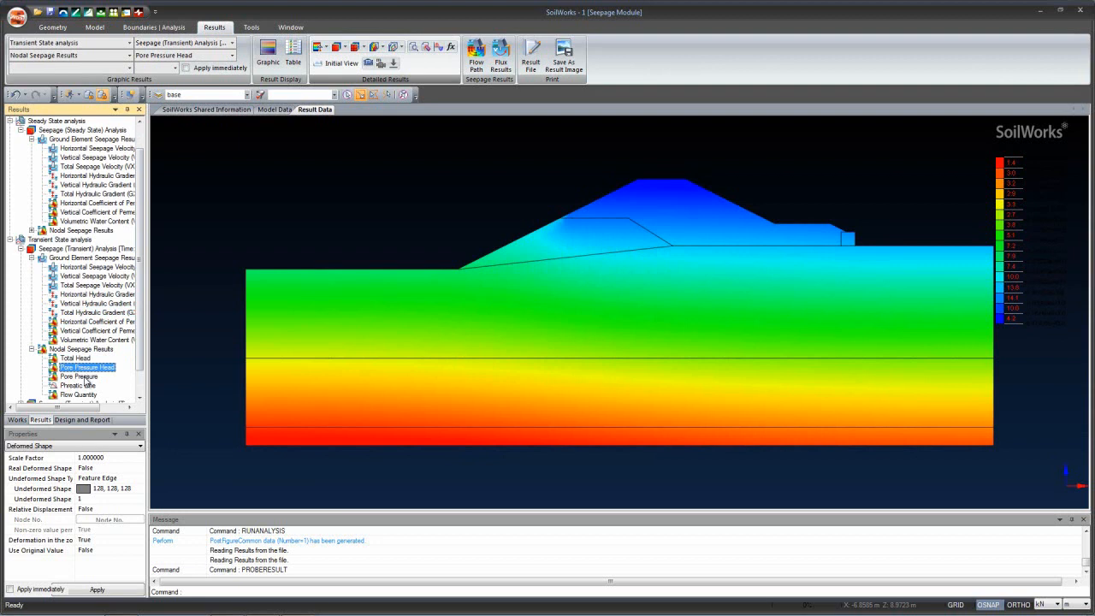
double_click(83, 377)
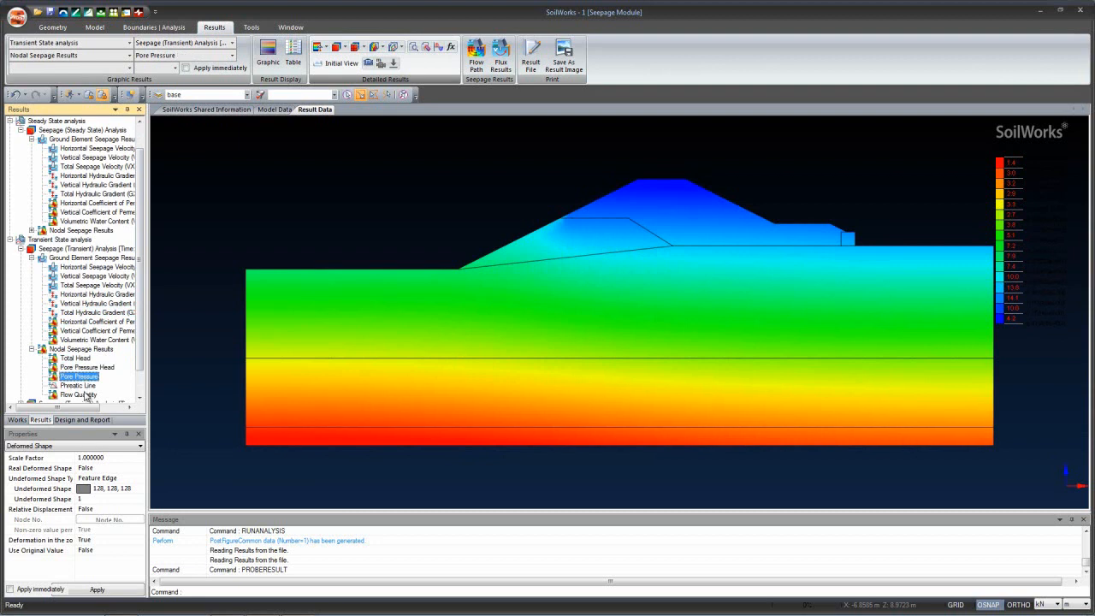
double_click(76, 386)
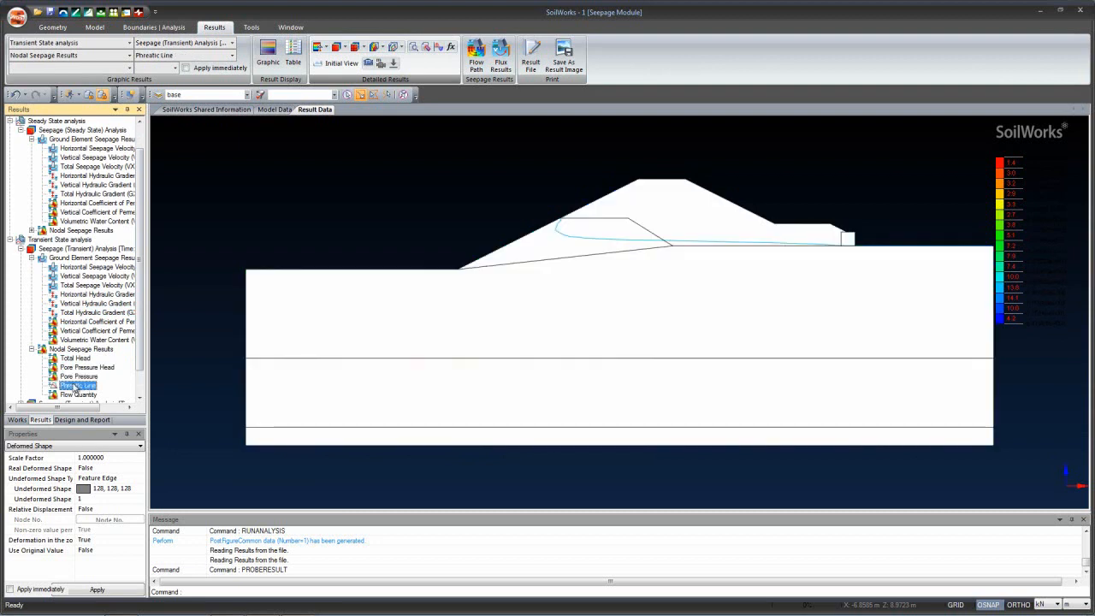
Display the Phreatic Line for the transient analysis's second time step.
scroll(128, 291, down, 1)
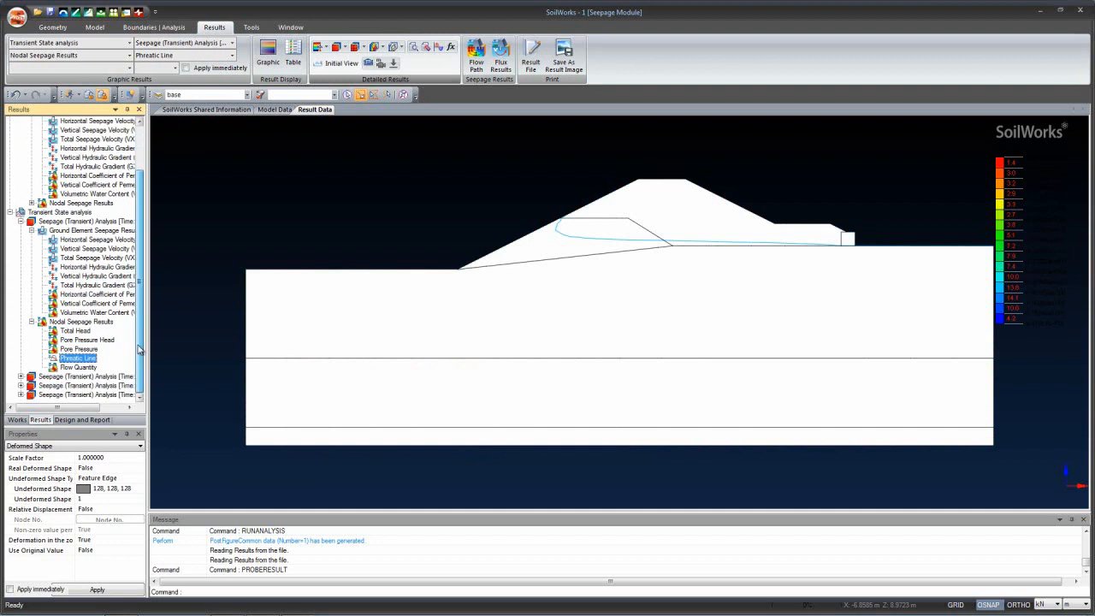
click(21, 376)
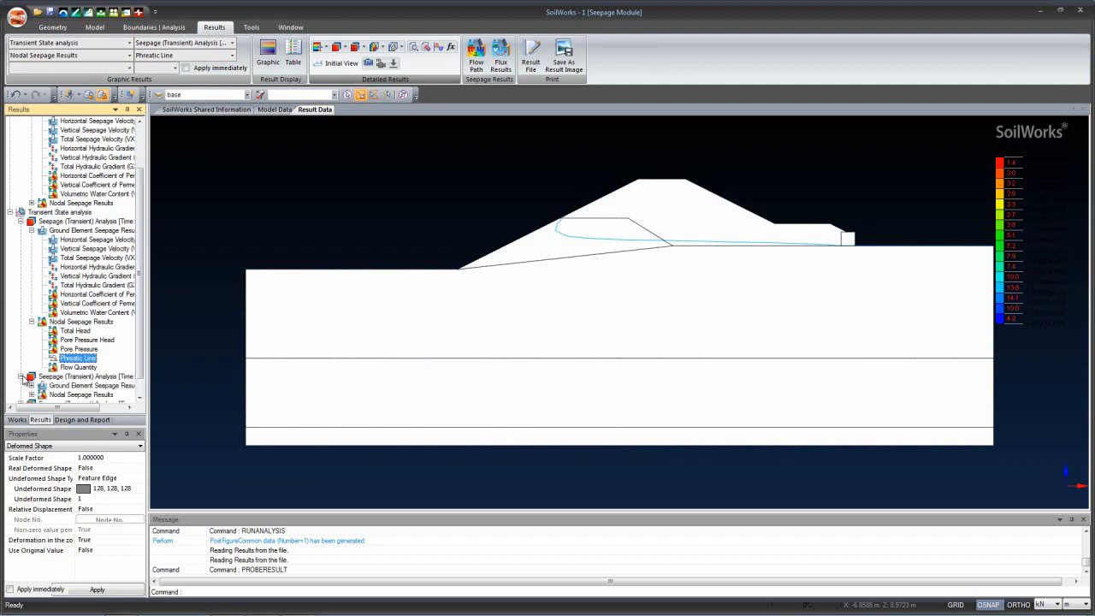
scroll(77, 344, down, 1)
click(32, 376)
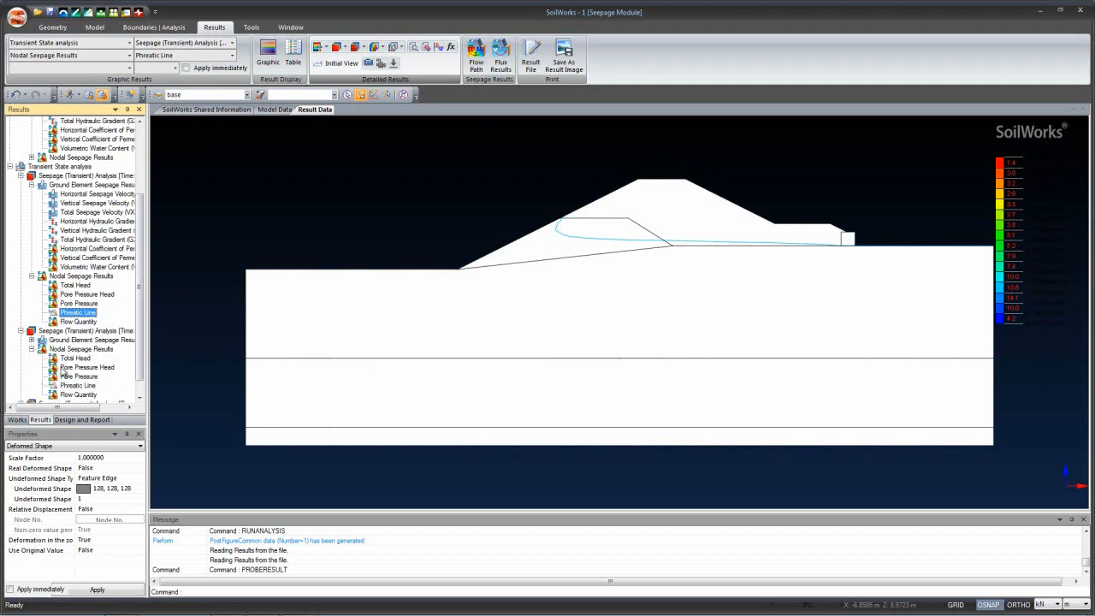
click(77, 385)
Display the Phreatic Line for the transient analysis's third time step.
scroll(77, 384, down, 1)
click(22, 384)
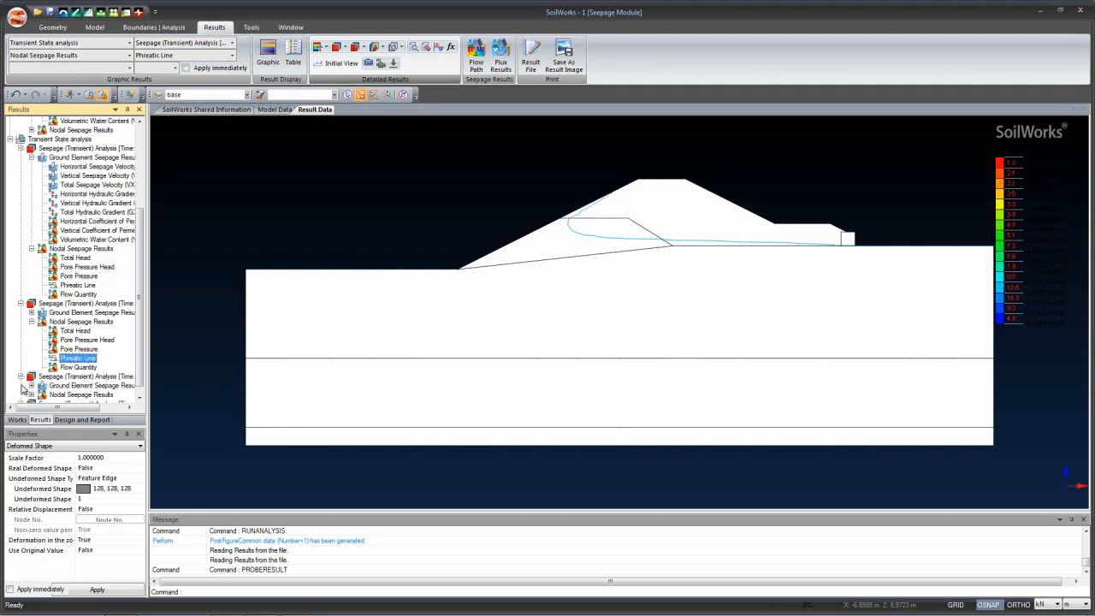
scroll(23, 389, down, 1)
click(32, 378)
click(68, 386)
Display the Phreatic Line for the transient analysis's fourth and last time step.
scroll(65, 368, down, 1)
click(20, 396)
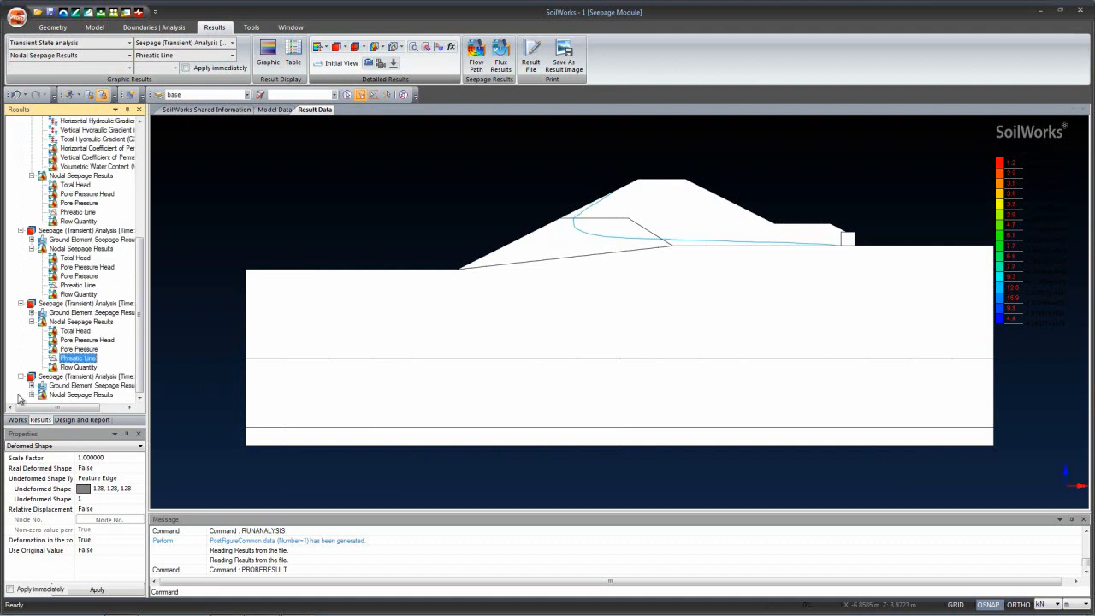
click(32, 394)
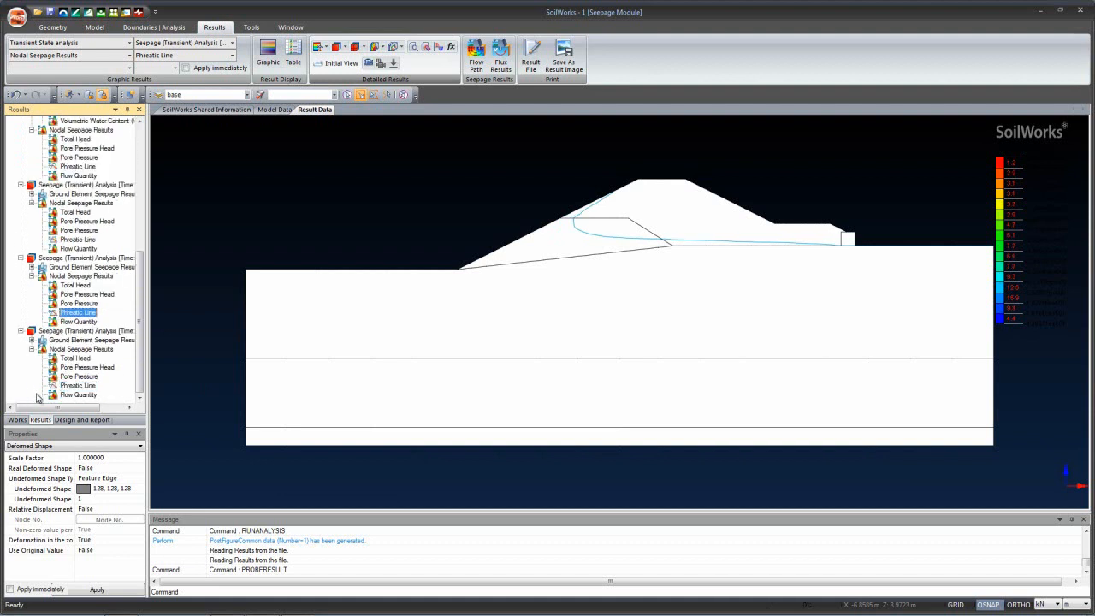
click(76, 385)
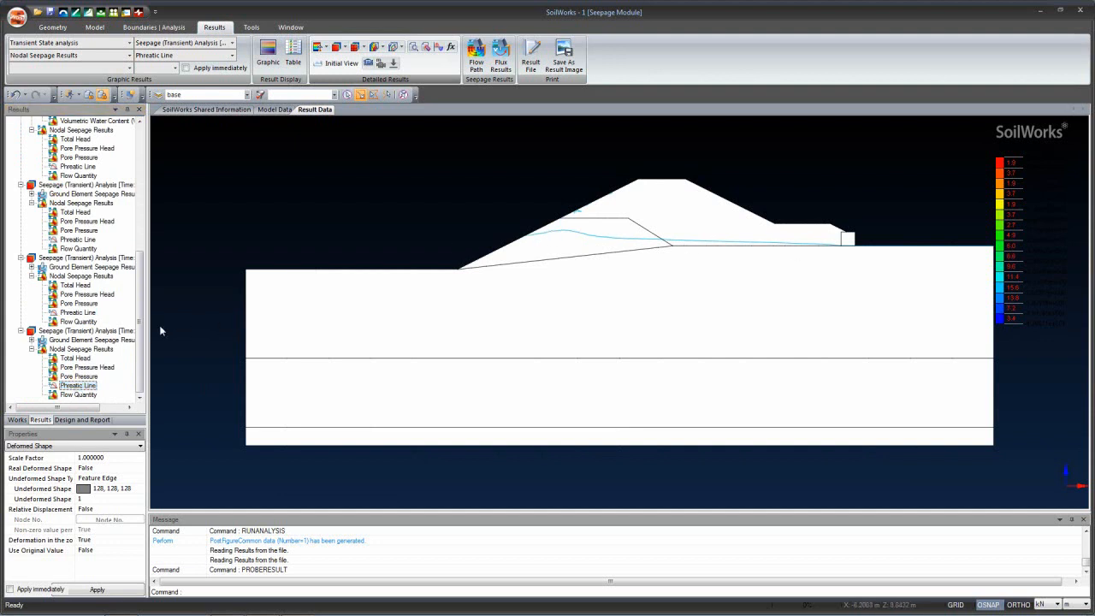
Draw five seepage flow paths for the Steady State analysis, starting from points spaced along the levee's upstream slope.
click(476, 53)
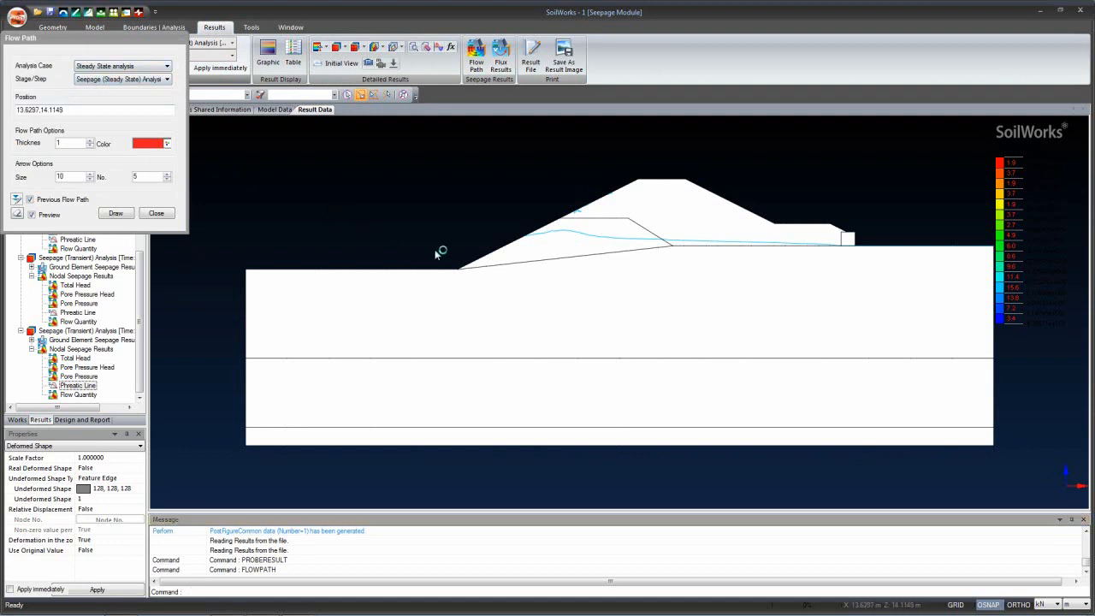
click(460, 270)
click(480, 262)
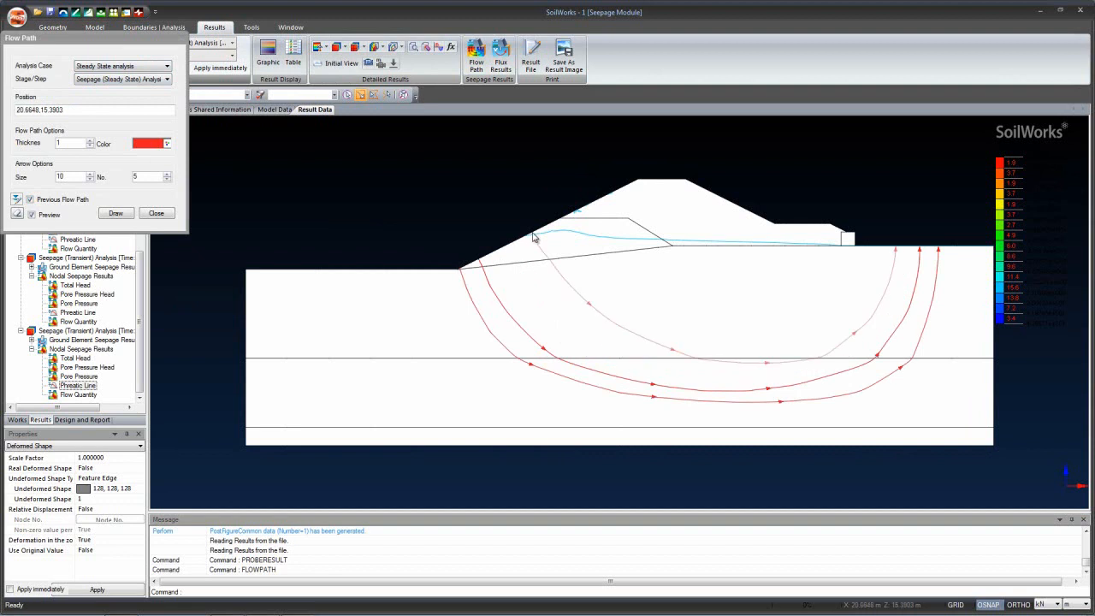
click(506, 247)
click(524, 238)
click(545, 231)
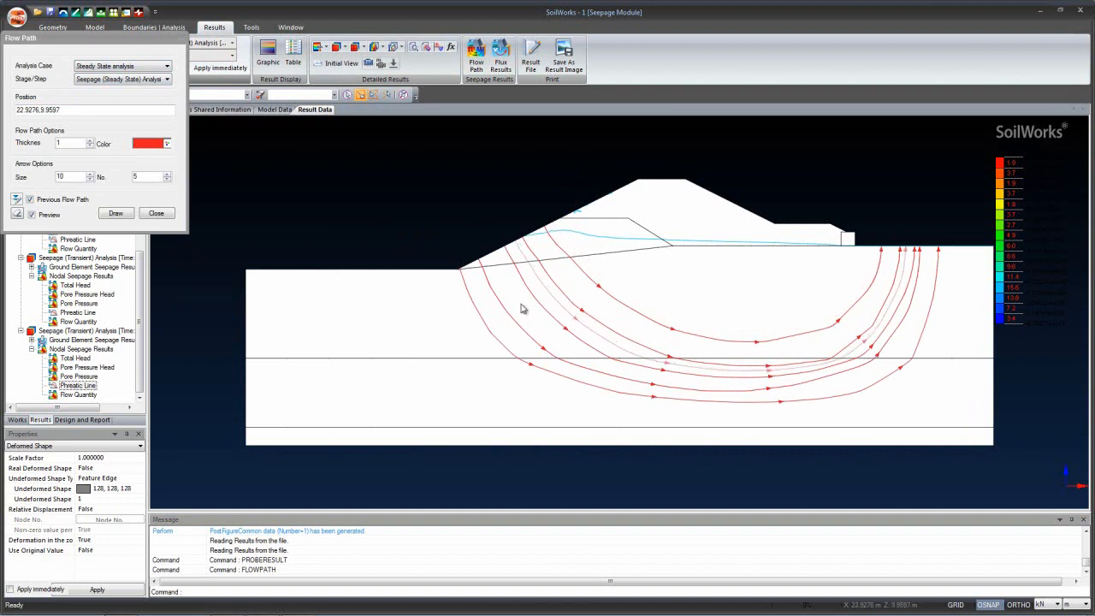
Set the flow path analysis case to Transient State analysis and view the paths at its different time steps.
click(131, 66)
click(101, 82)
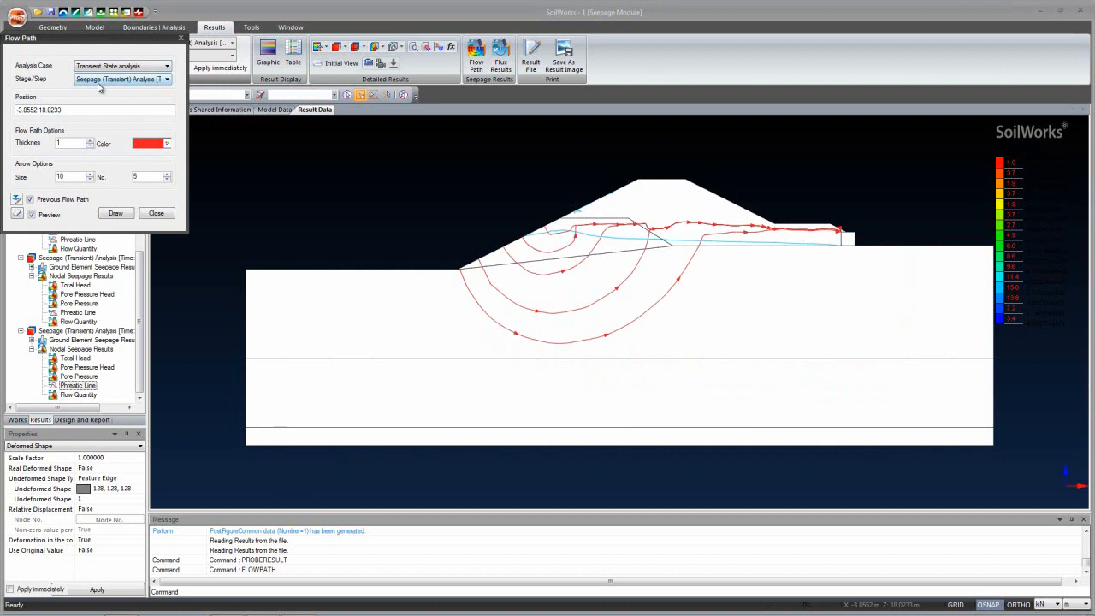
click(100, 84)
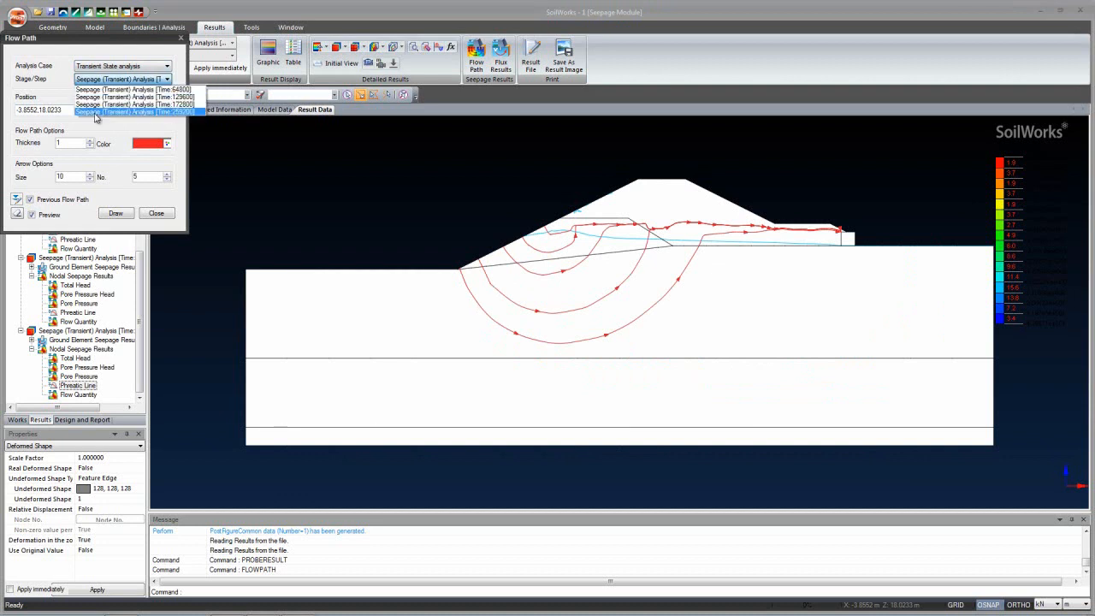
click(100, 99)
click(103, 79)
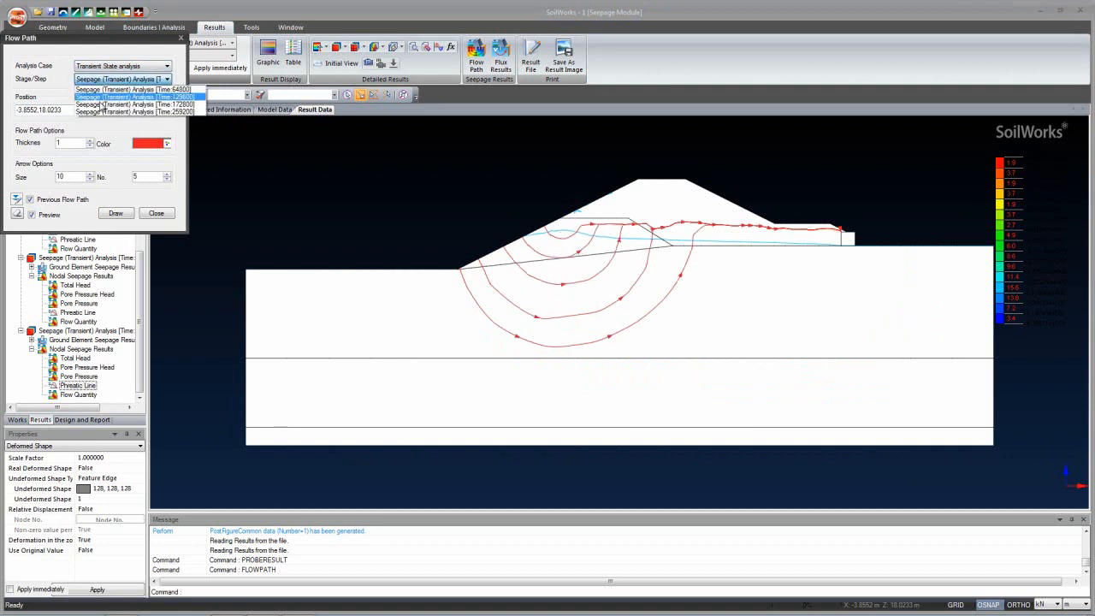
click(100, 101)
click(102, 80)
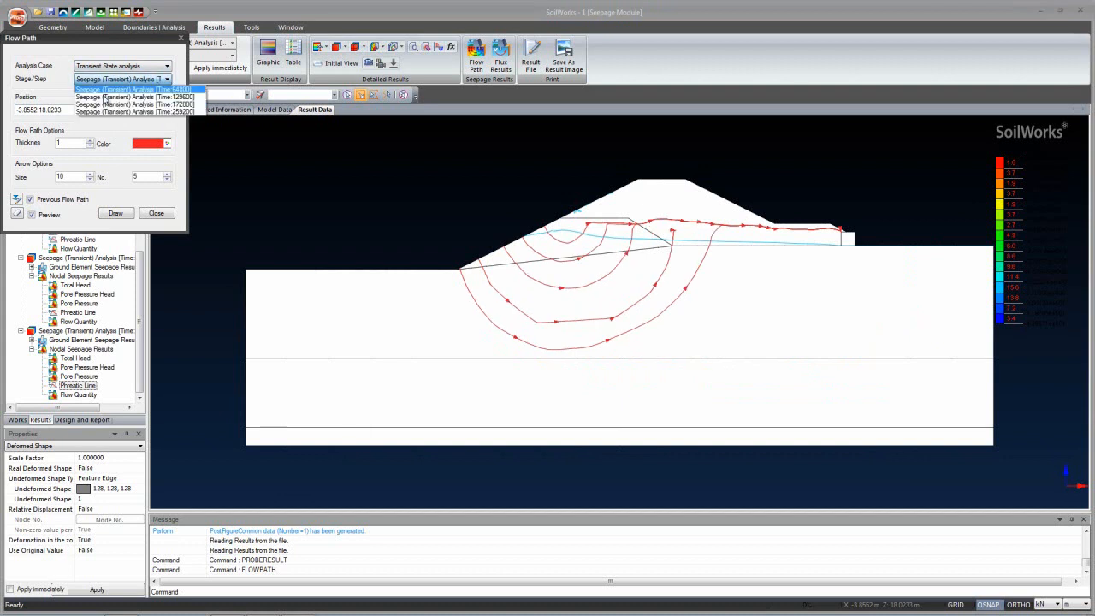
click(102, 112)
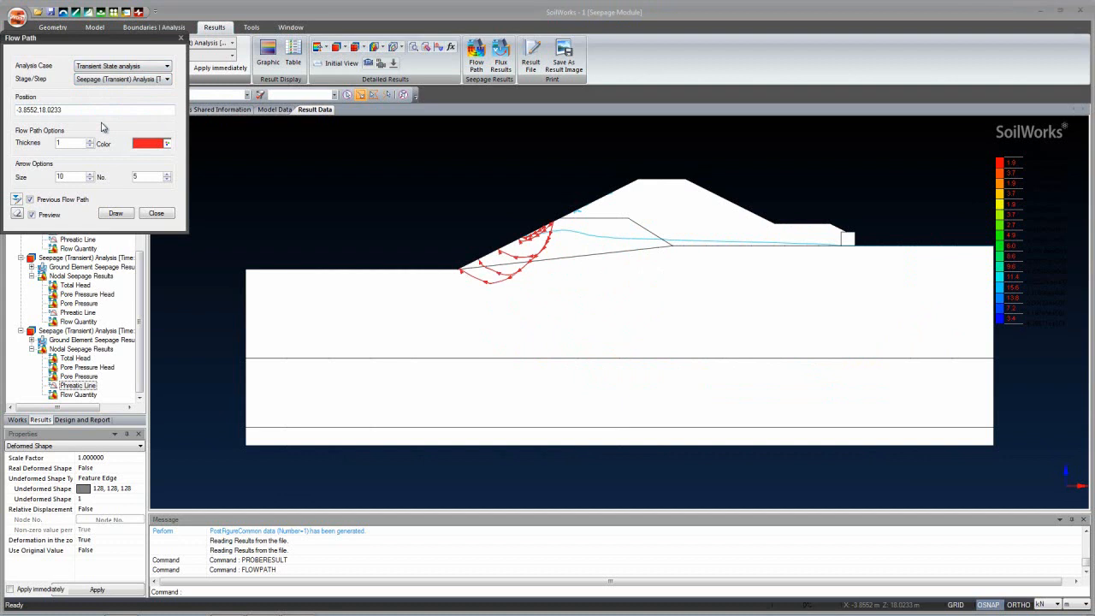
Return the flow paths to the Steady State analysis and close the Flow Path settings.
click(118, 68)
click(113, 76)
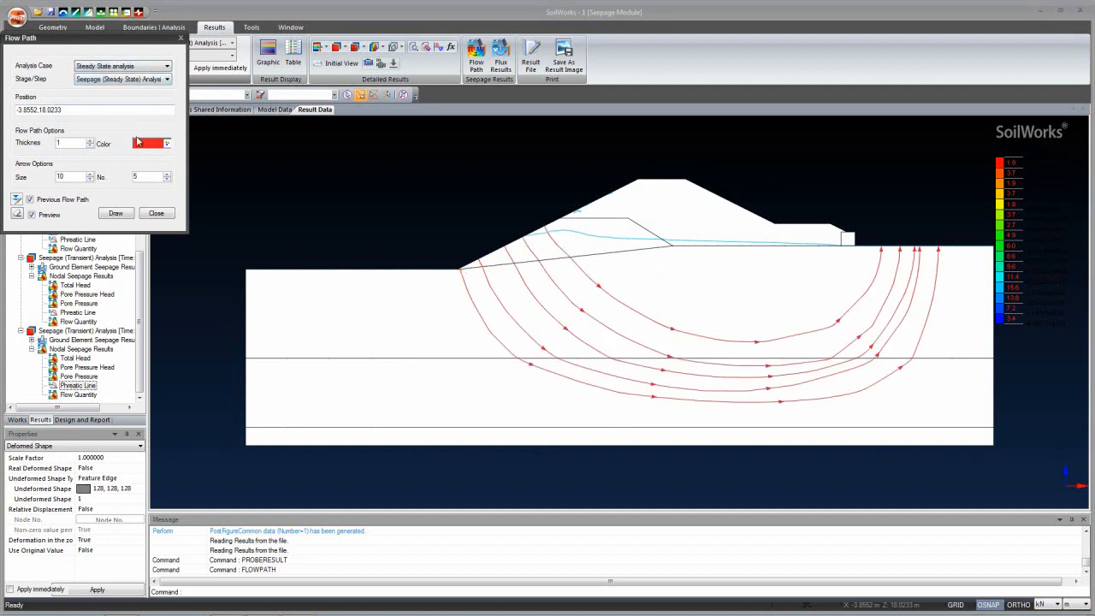
click(154, 214)
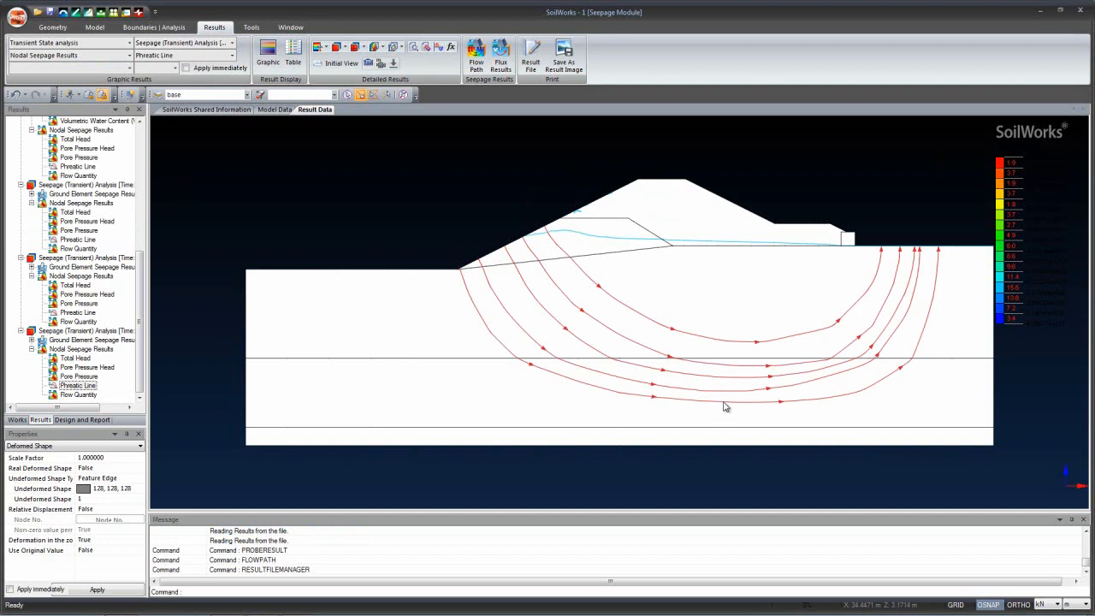
Start saving result images and include the steady-state Phreatic Line among the results to export.
click(556, 67)
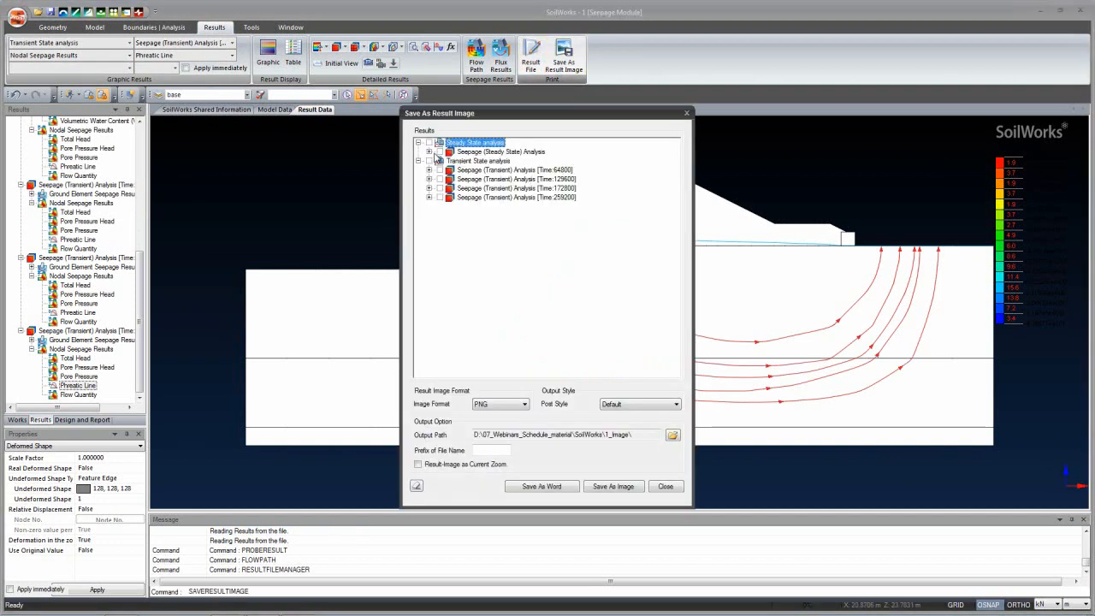
click(428, 151)
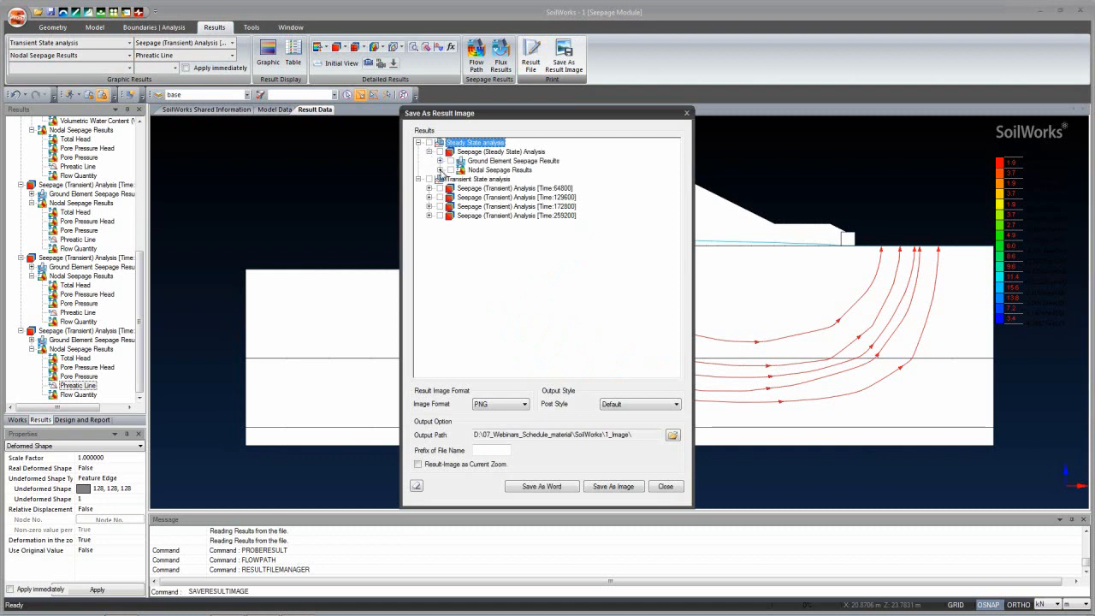
click(440, 169)
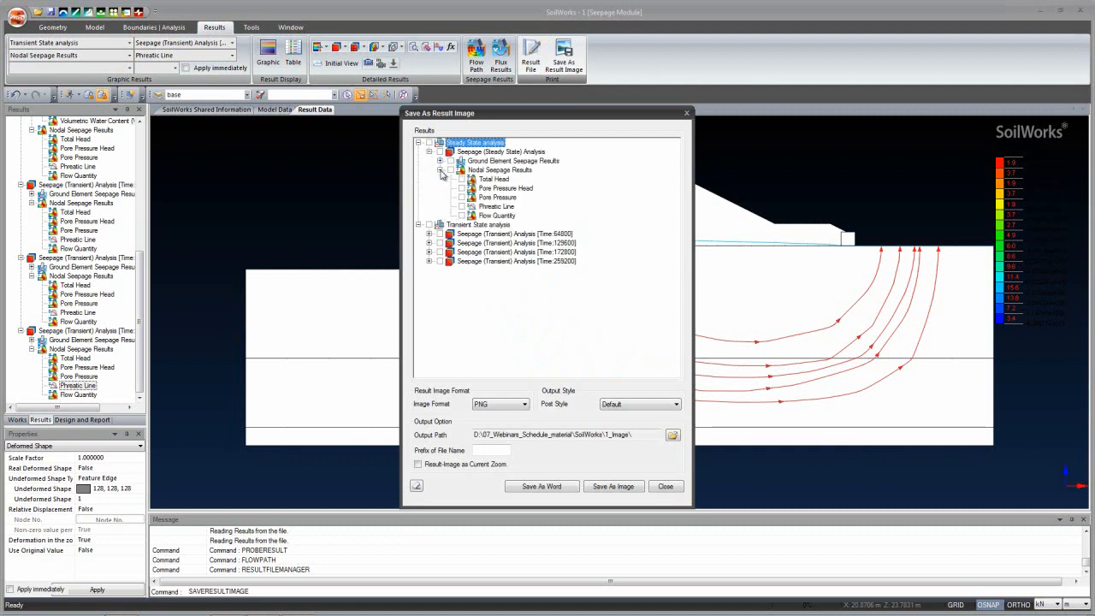
click(461, 207)
Include the transient Phreatic Line results at times 64800 and 129600 in the export selection.
click(428, 234)
click(439, 251)
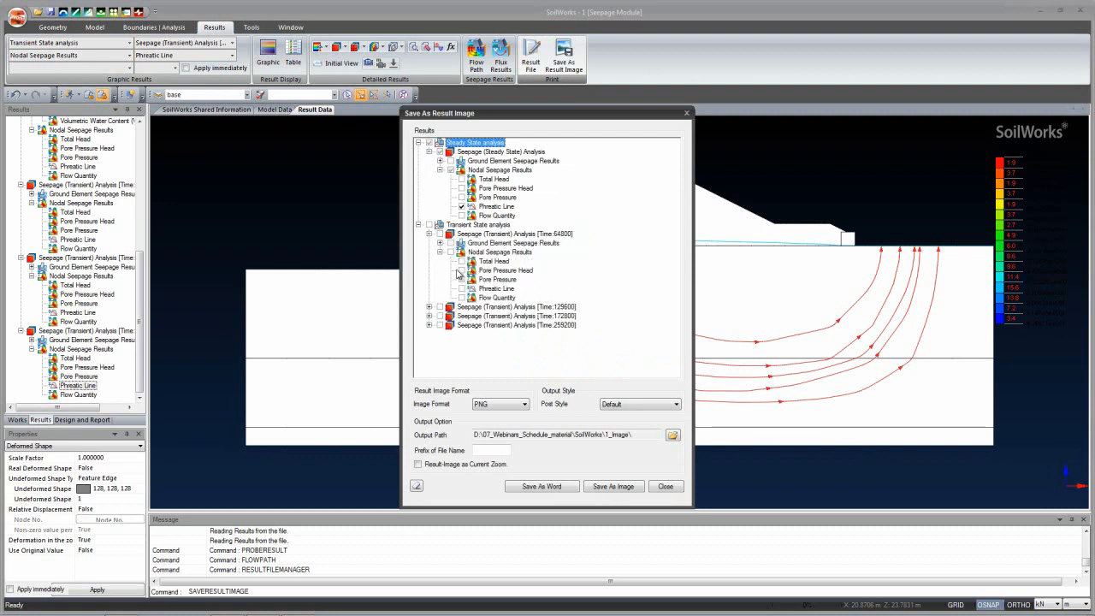
click(462, 288)
click(429, 306)
click(439, 325)
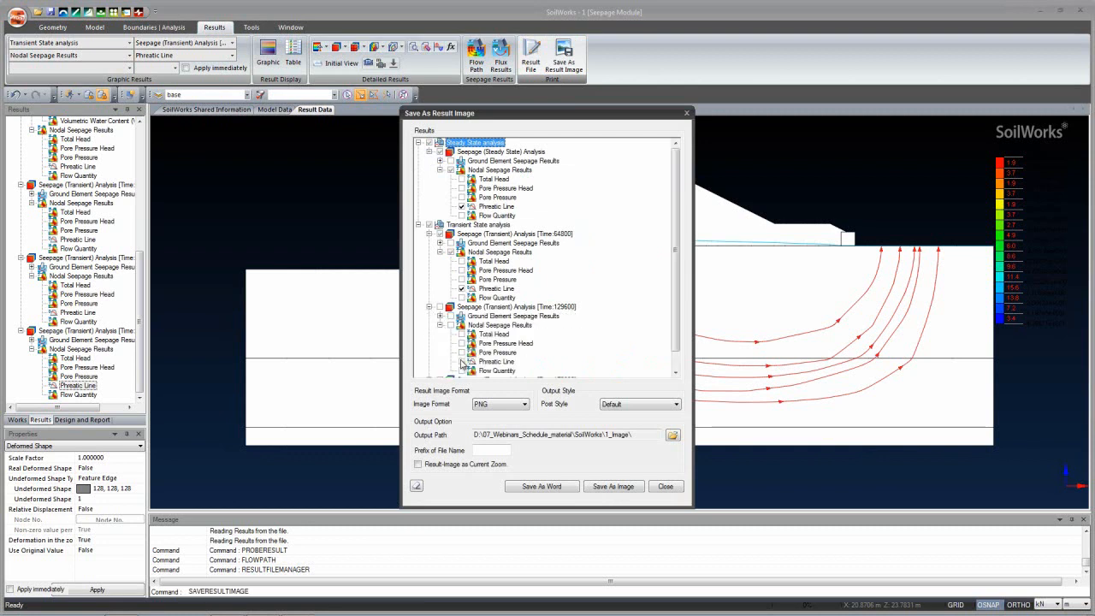
scroll(444, 365, down, 1)
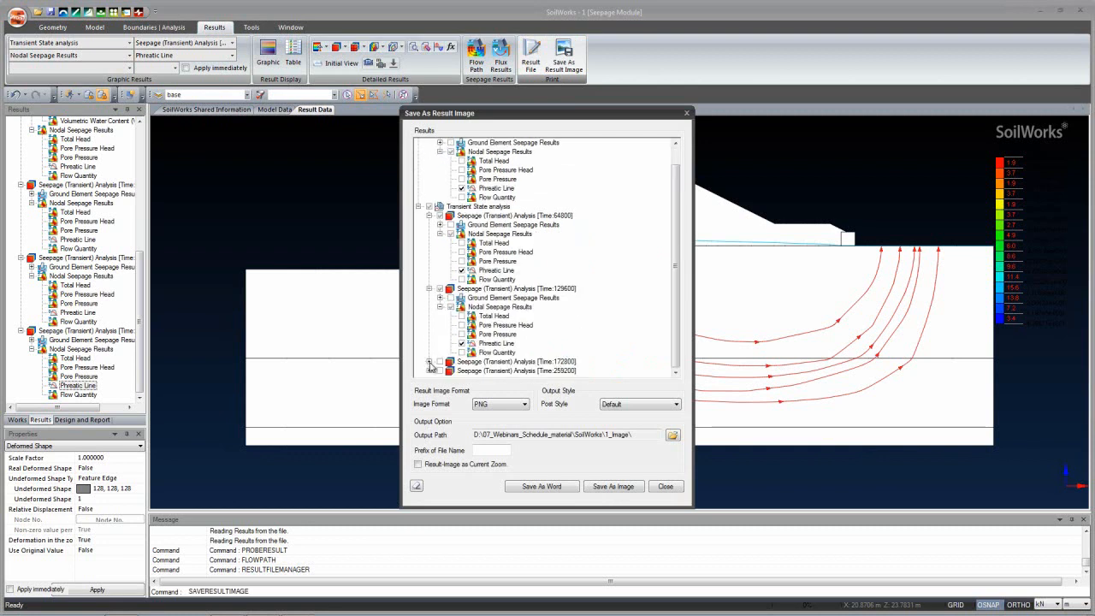
Include the Phreatic Line at times 172800 and 259200, plus Pore Pressure at 259200 and for the steady state, in the export selection.
click(429, 362)
click(440, 369)
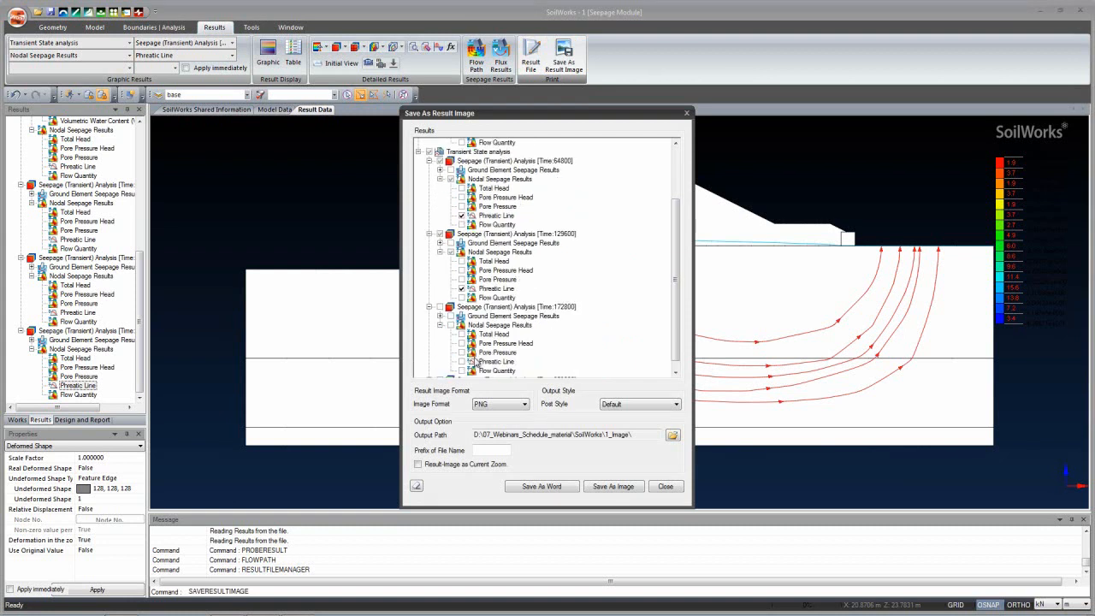
click(462, 363)
scroll(484, 321, down, 1)
click(429, 371)
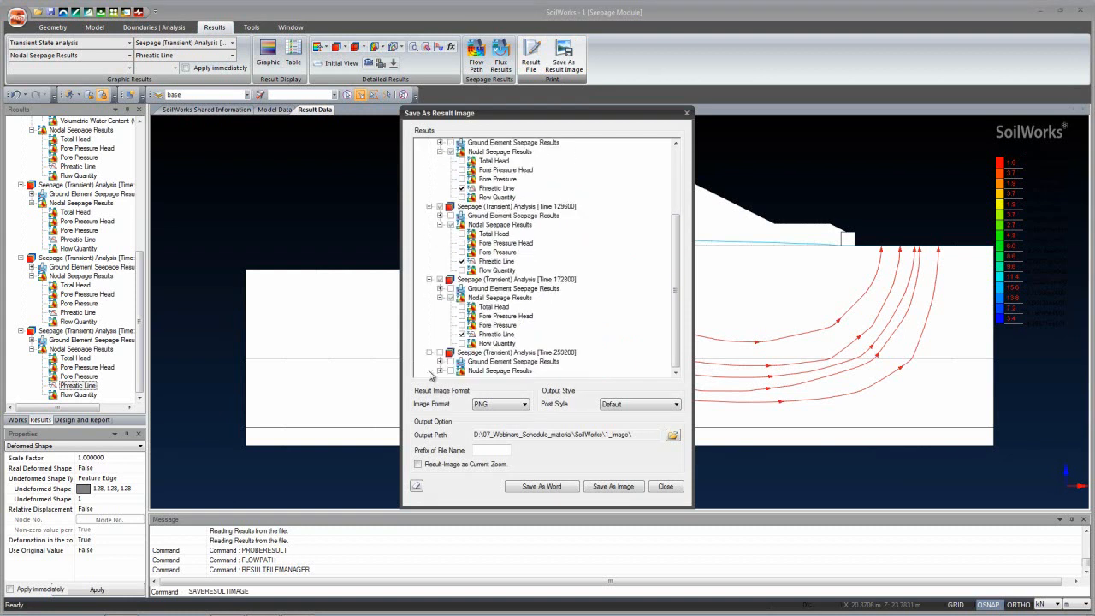
click(440, 370)
click(461, 361)
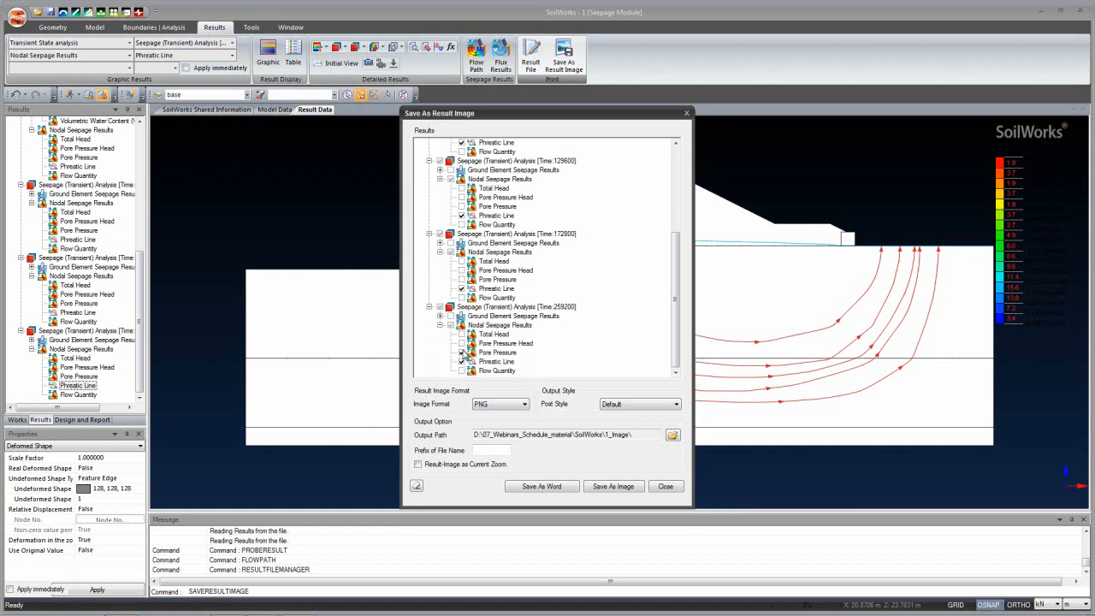
scroll(464, 352, up, 3)
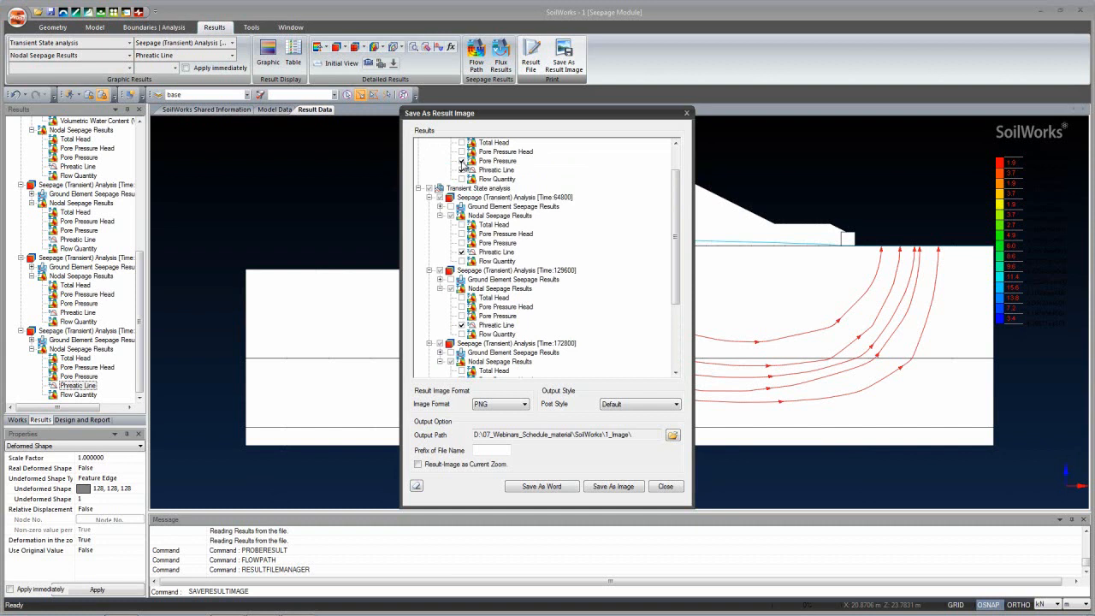
scroll(555, 267, down, 3)
Save the selected results as a Word file and close the result image export.
click(560, 487)
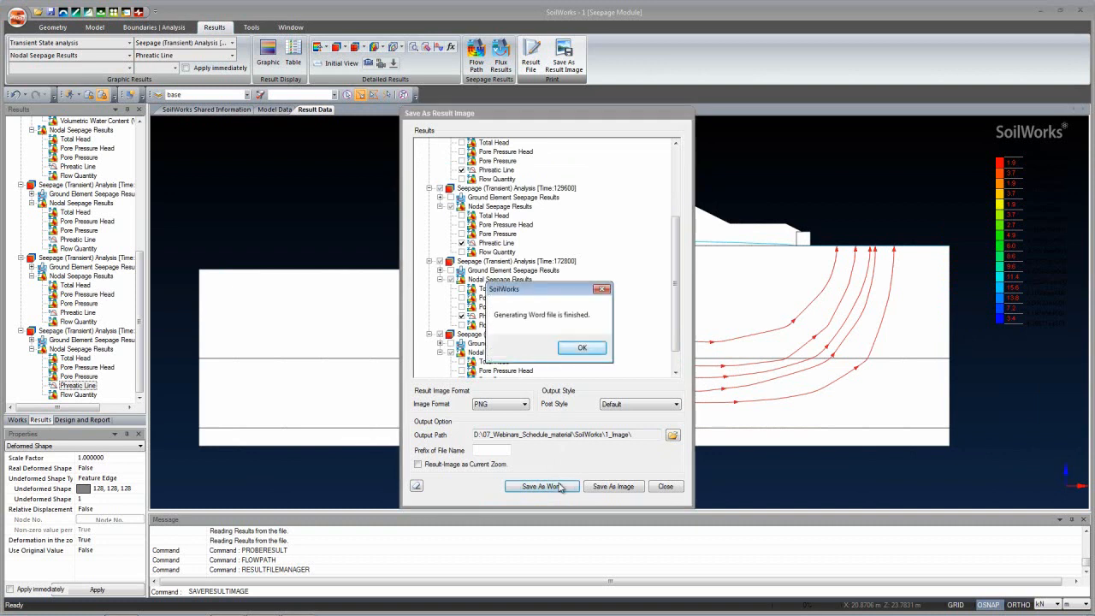
click(587, 350)
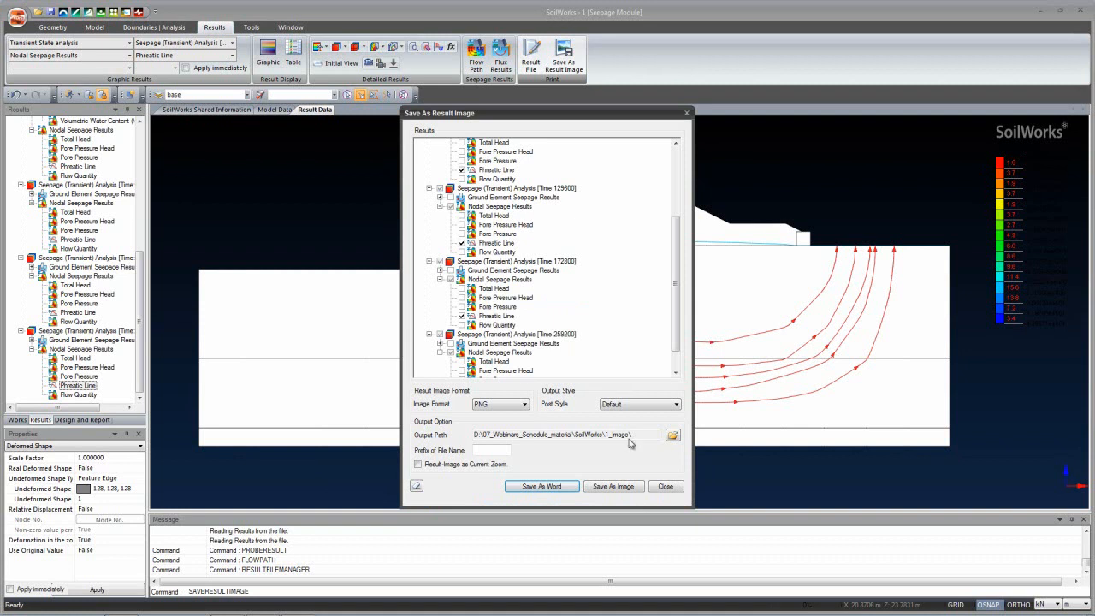
click(664, 486)
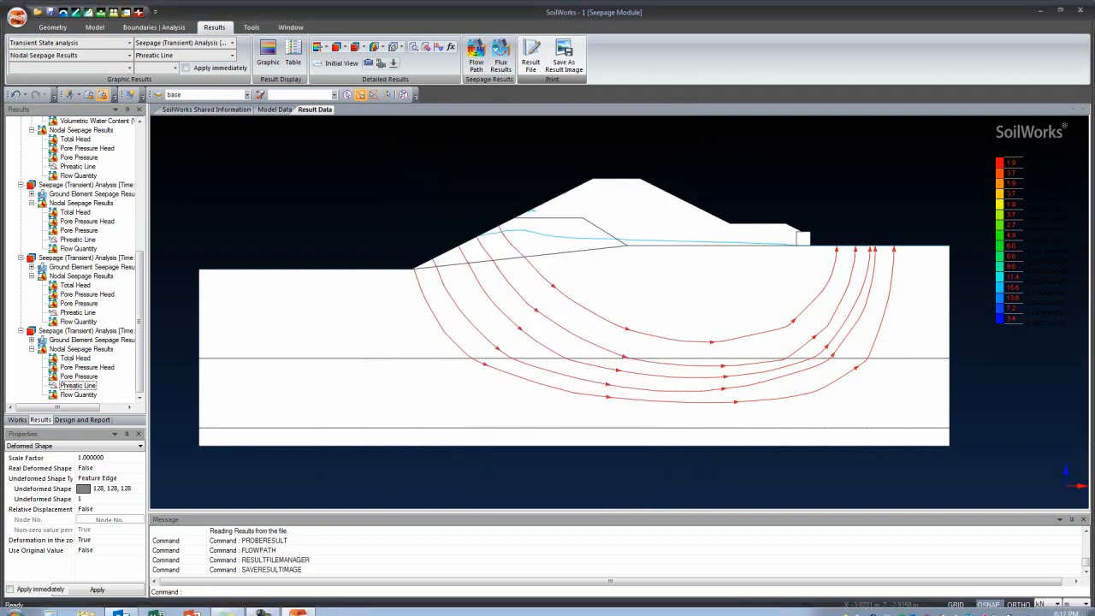
Switch to the file explorer and open the 1_spb_Image Word document in D:\07_Webinars_Schedule_material\SoilWorks\1_Image.
click(83, 607)
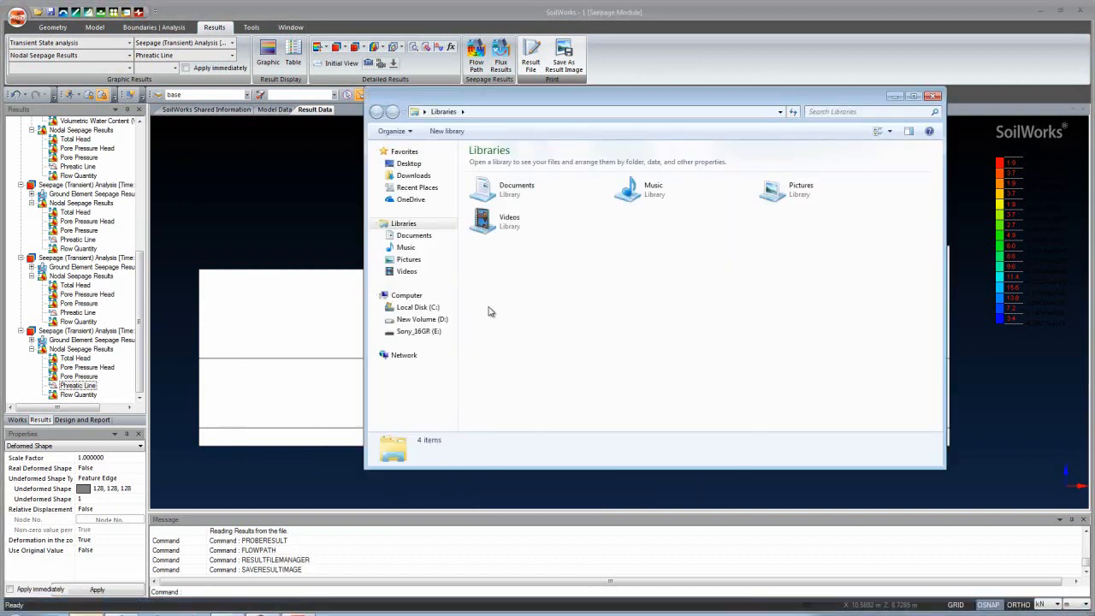
click(432, 319)
double_click(516, 272)
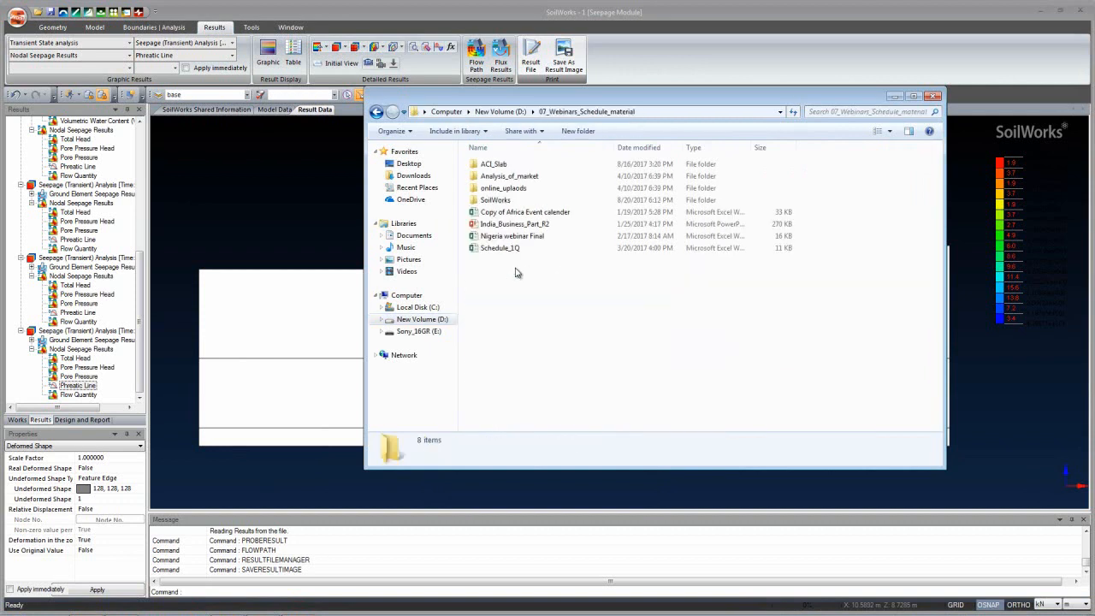
double_click(496, 199)
double_click(489, 163)
click(489, 163)
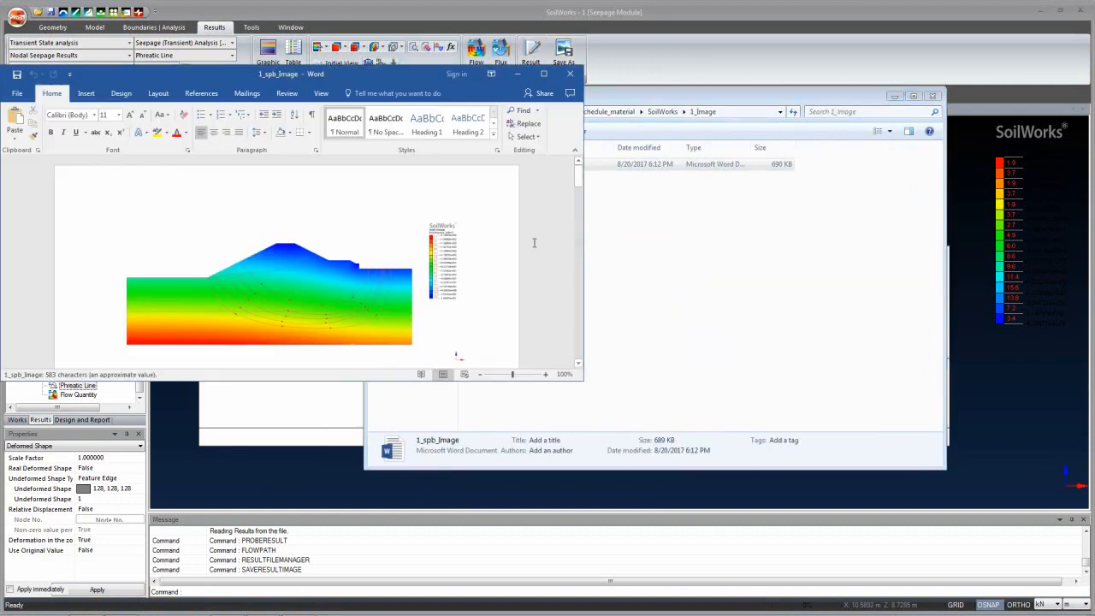
Review the pore pressure and phreatic line images with their captions in the Word report, and close the document and its folder.
click(544, 73)
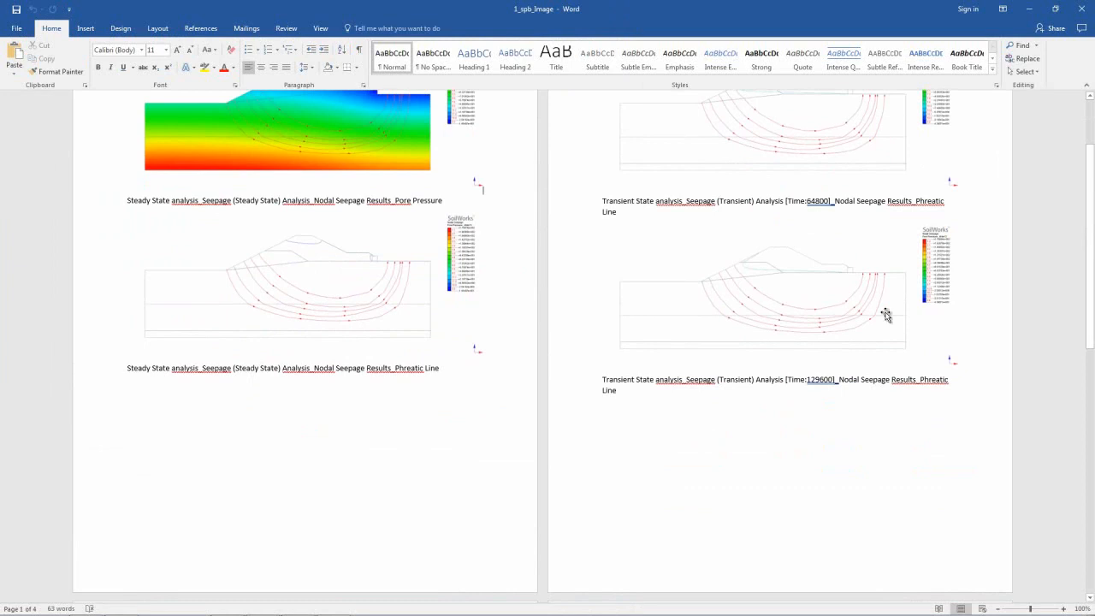
scroll(879, 314, down, 5)
scroll(879, 315, down, 2)
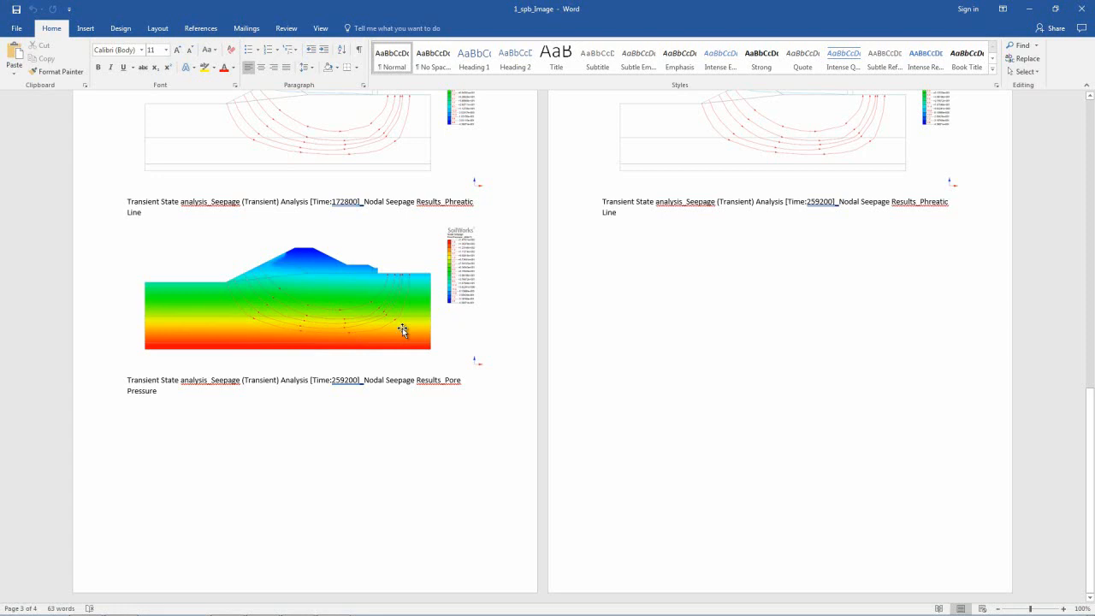
scroll(402, 327, up, 10)
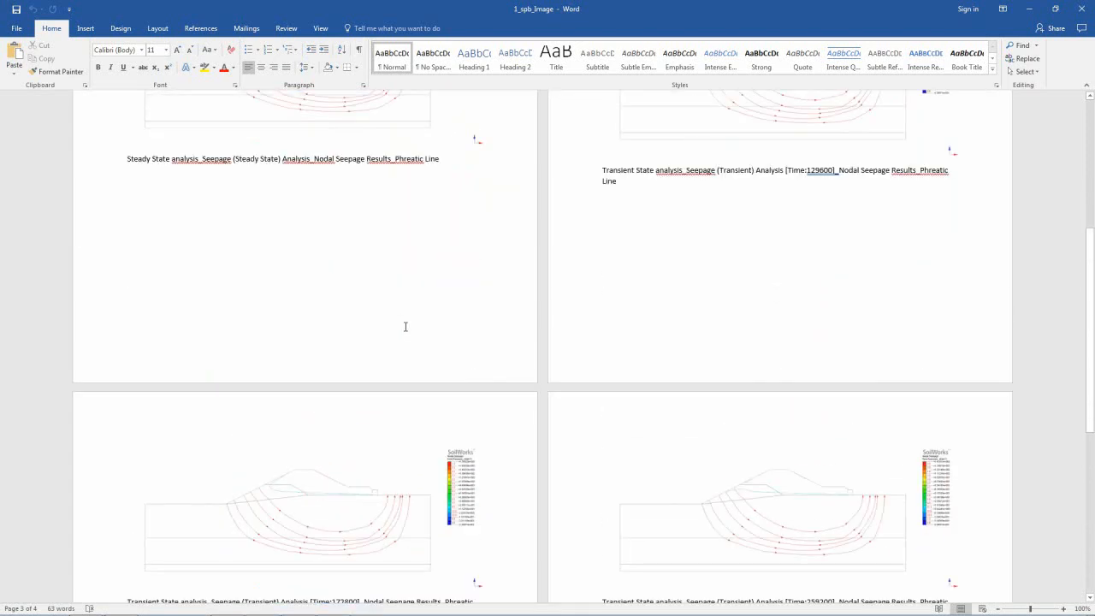
scroll(405, 330, up, 2)
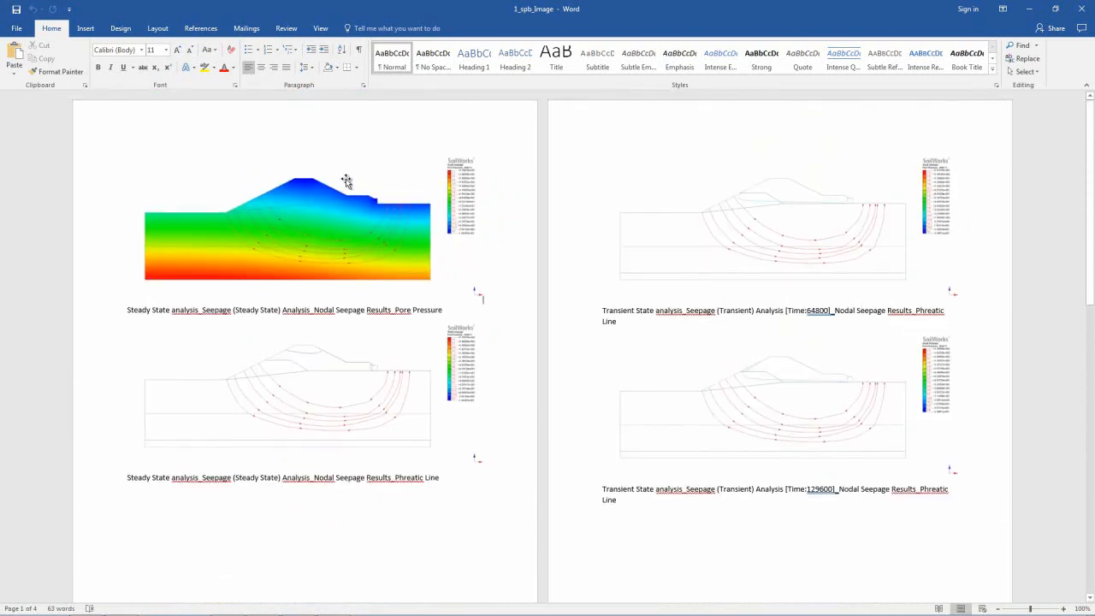
click(1081, 8)
click(934, 96)
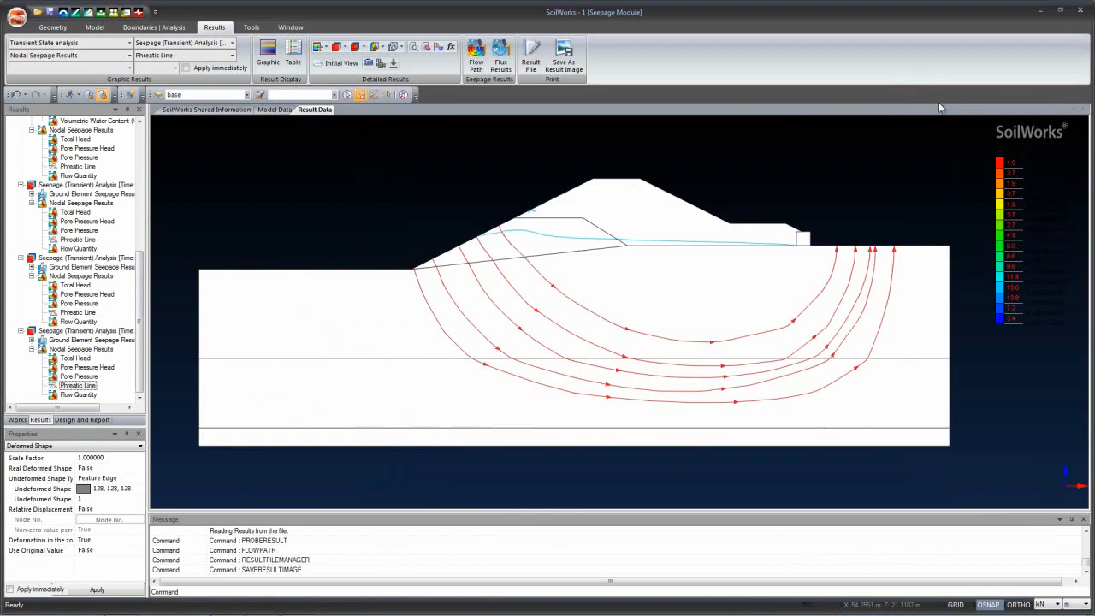
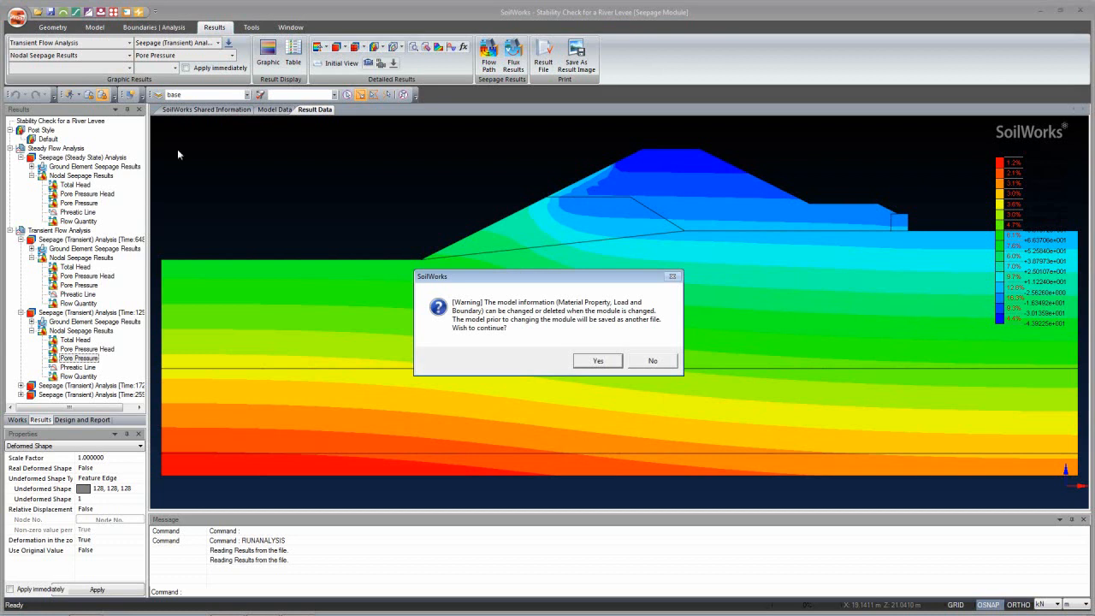
Change the model from the seepage to the slope module, saving it as slope model file "Stability Check for a River Levee".
click(597, 361)
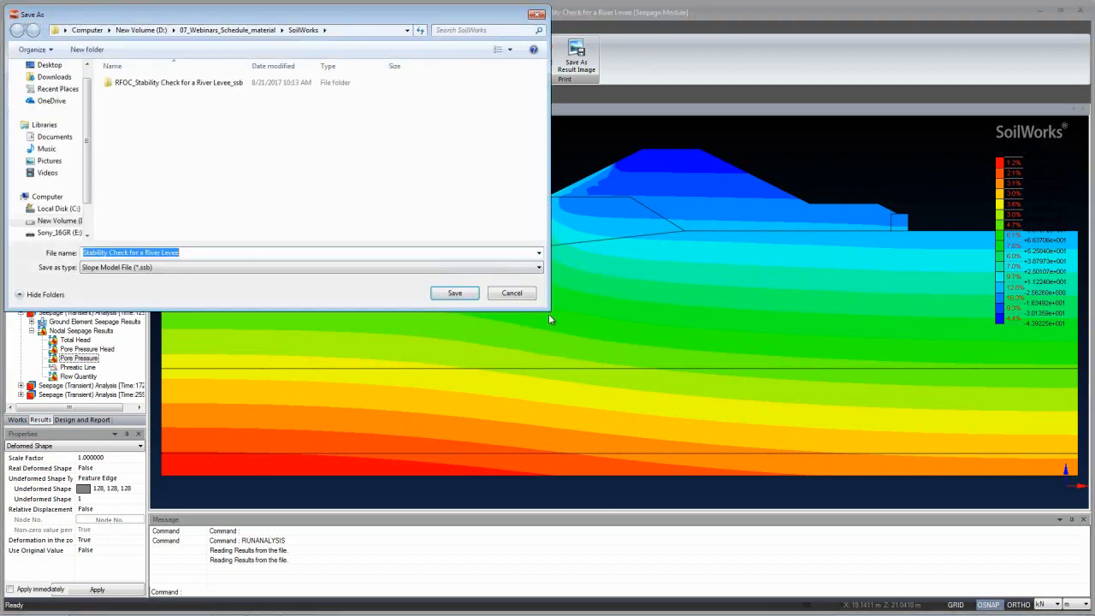
click(454, 293)
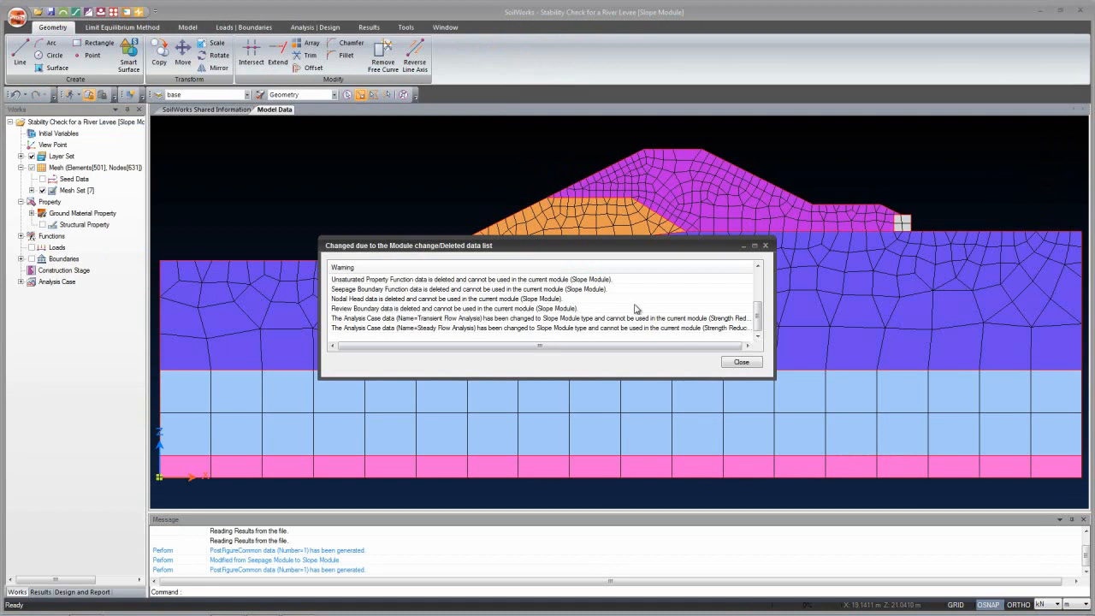
click(726, 361)
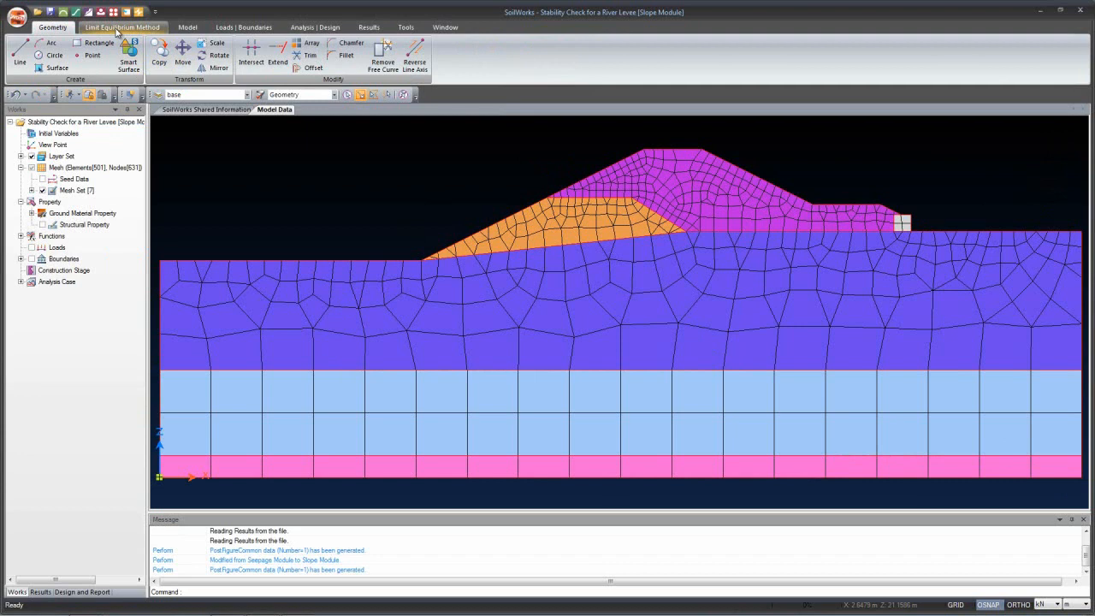
Delete all six ground material properties, from Embankment Layer through Riprap.
click(32, 213)
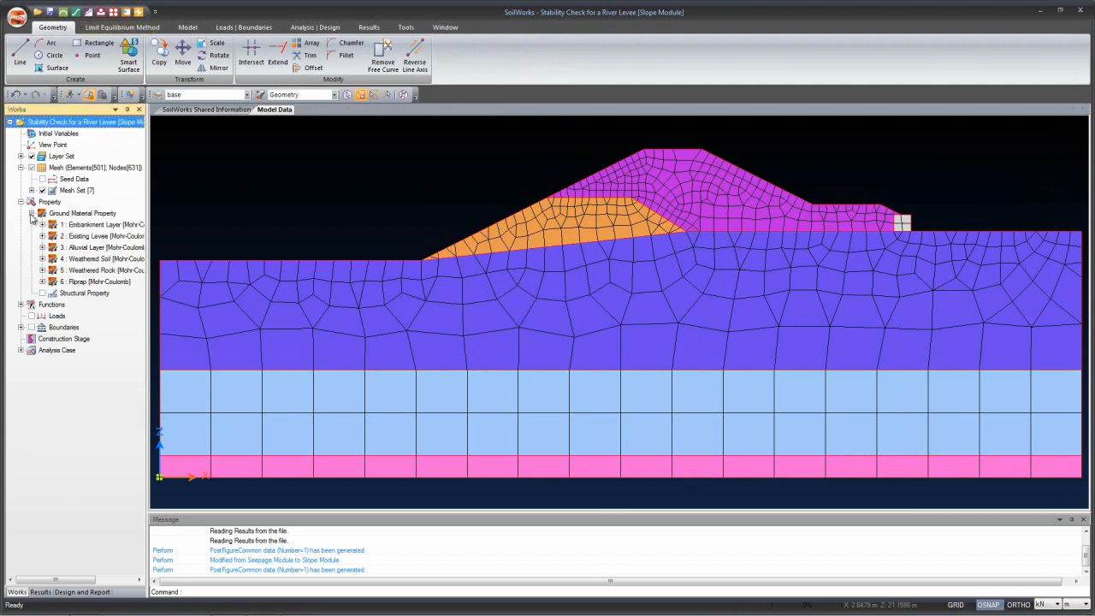
click(81, 225)
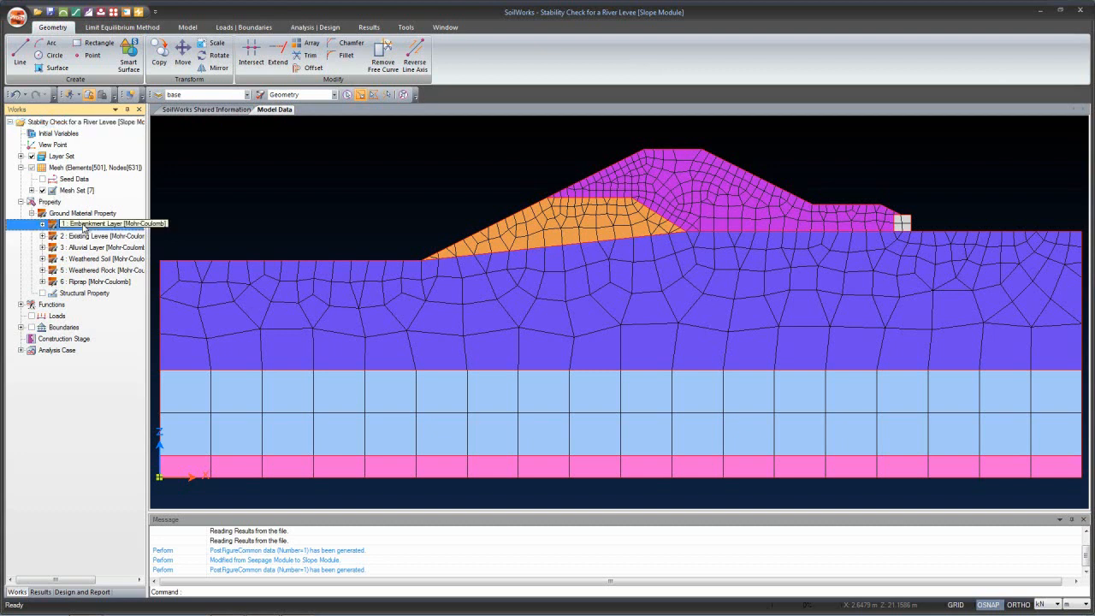
shift+click(90, 282)
key(Delete)
Delete every mesh set except base, from Existing Levee through Embankment Layer.
click(32, 190)
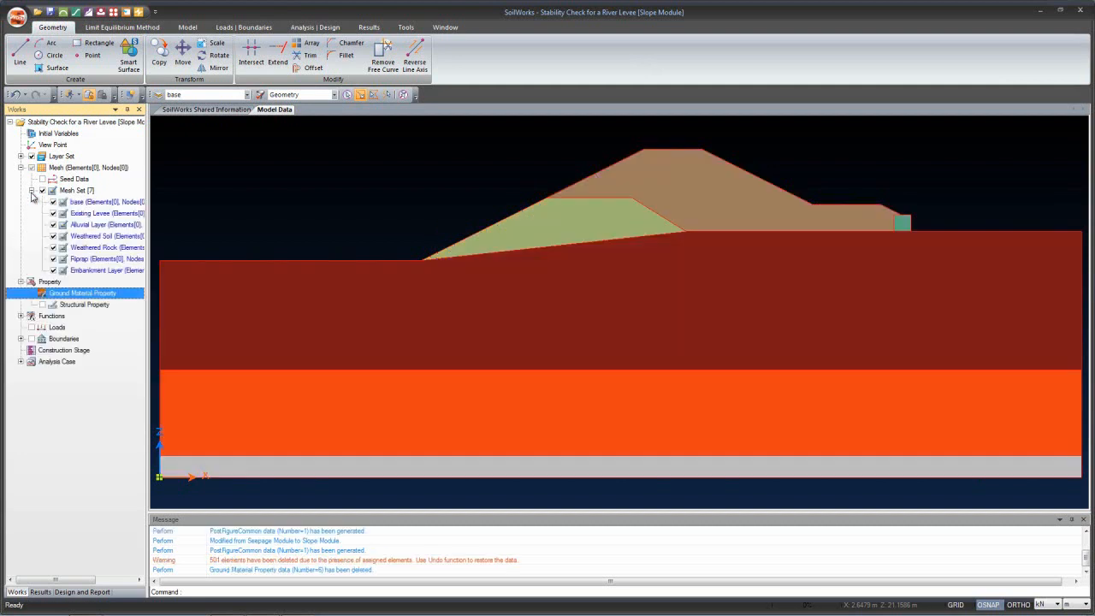
click(94, 213)
shift+click(100, 270)
key(Delete)
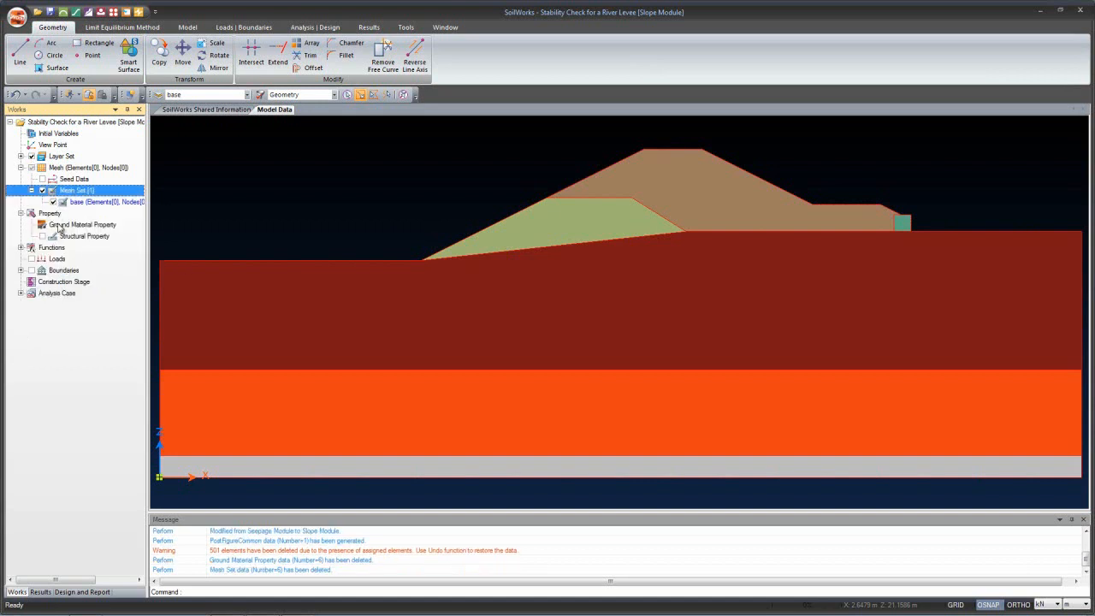
Delete the three seepage boundary sets: Left Static Water Level, Left Variable Water Level and Nodal Flux.
click(20, 270)
click(64, 284)
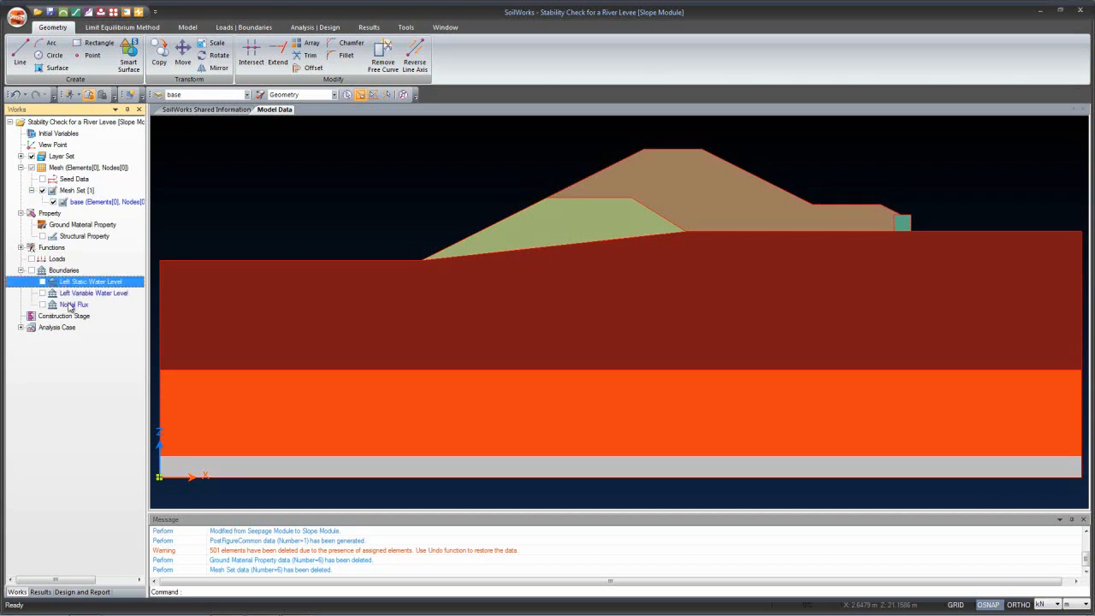
shift+click(70, 306)
key(Delete)
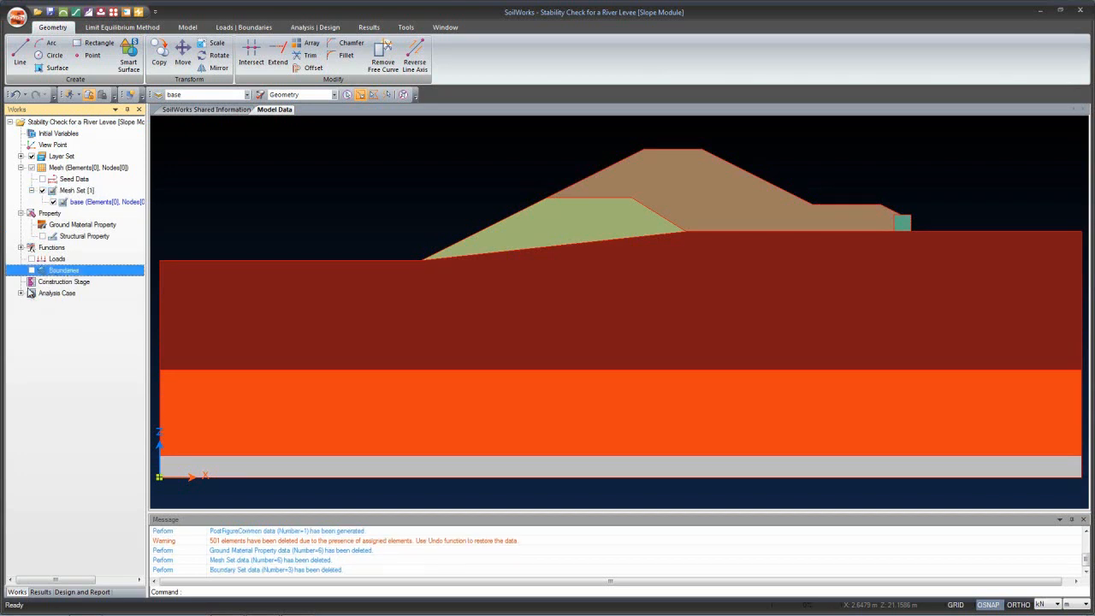
Delete the Steady Flow Analysis and Transient Flow Analysis cases.
click(21, 294)
click(73, 305)
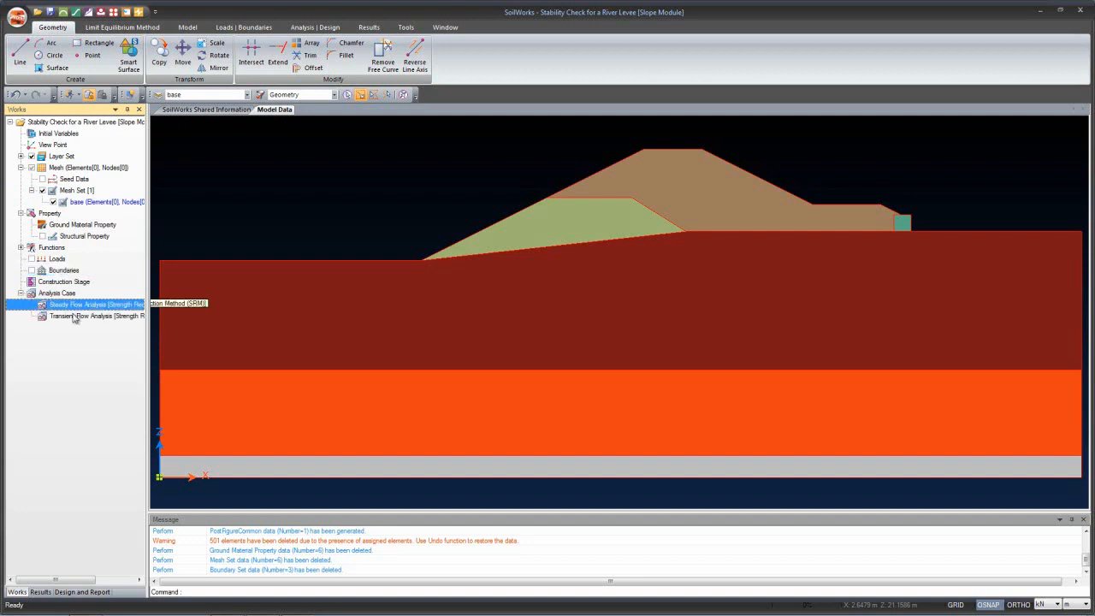
shift+click(75, 318)
key(Delete)
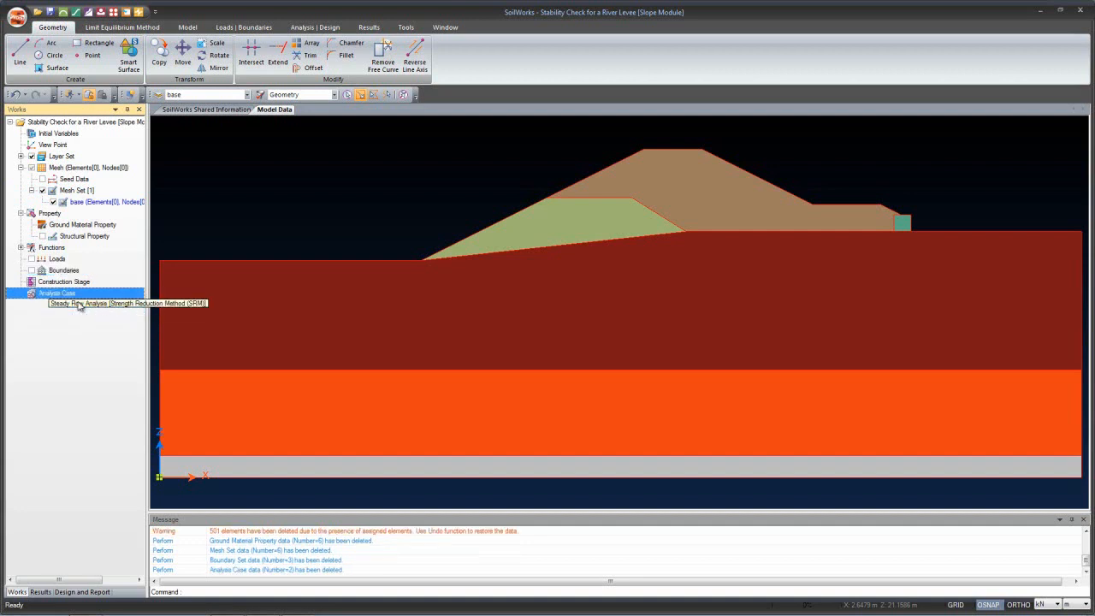
click(80, 169)
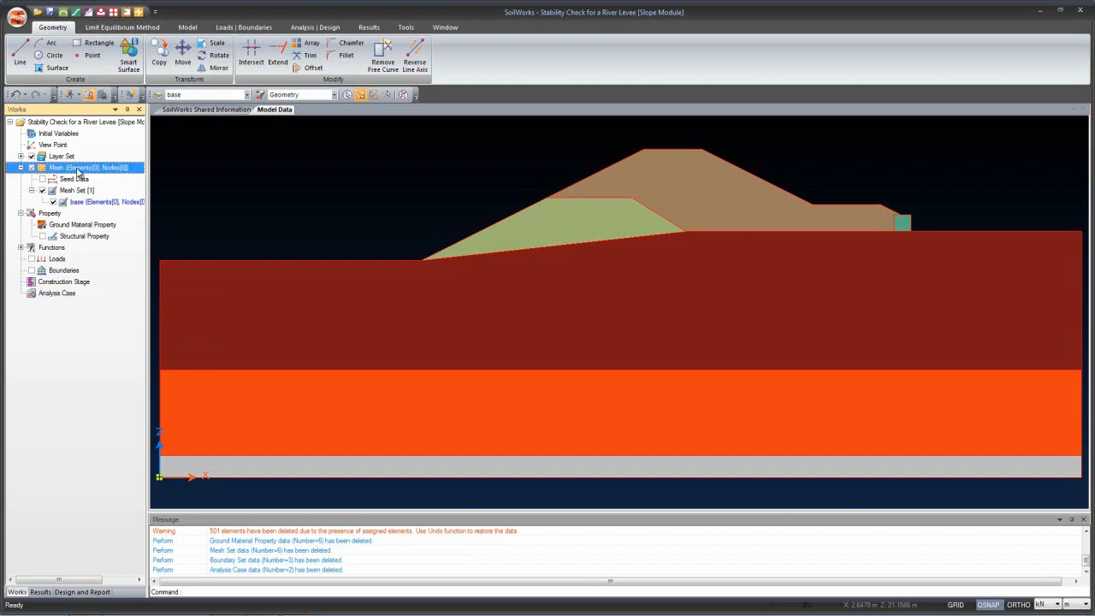
Open the ground material database from the limit equilibrium ground property definition, with the model type set to Mohr-Coulomb (LEM).
click(97, 28)
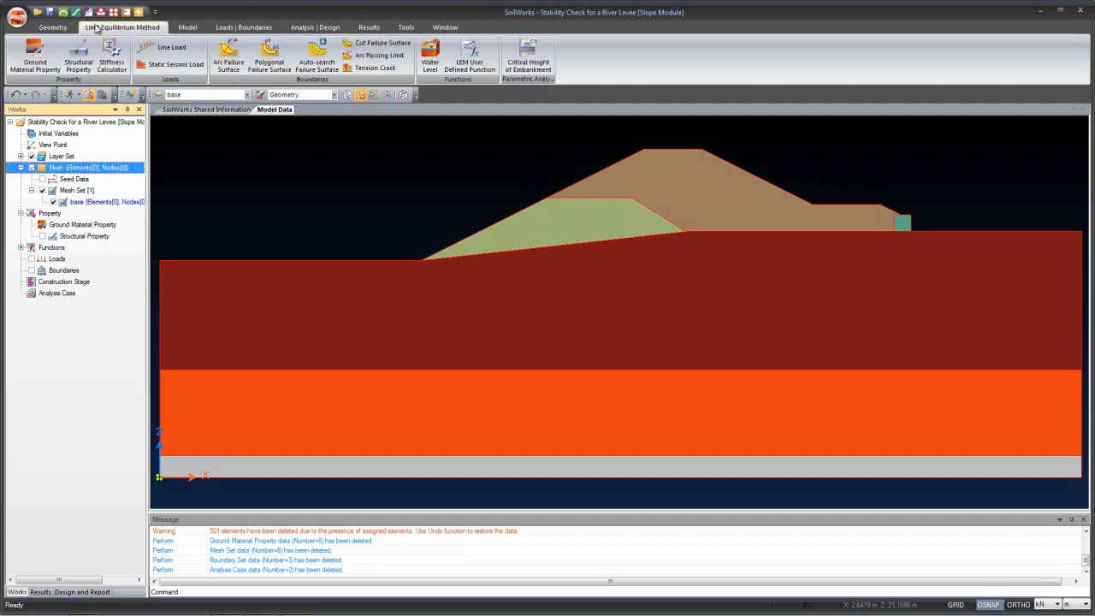
click(23, 55)
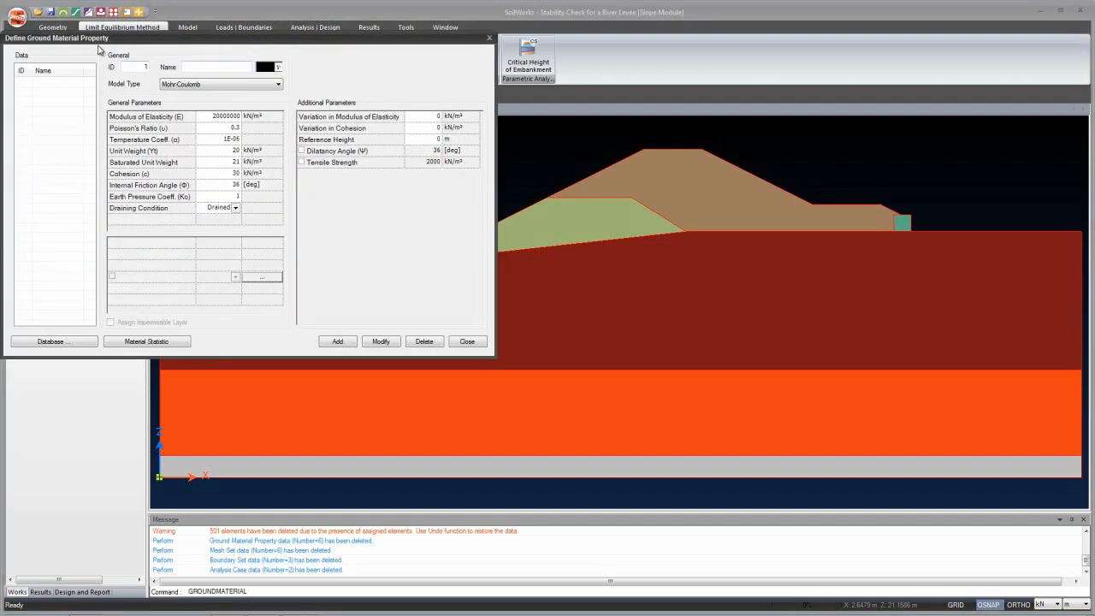
click(252, 84)
click(228, 95)
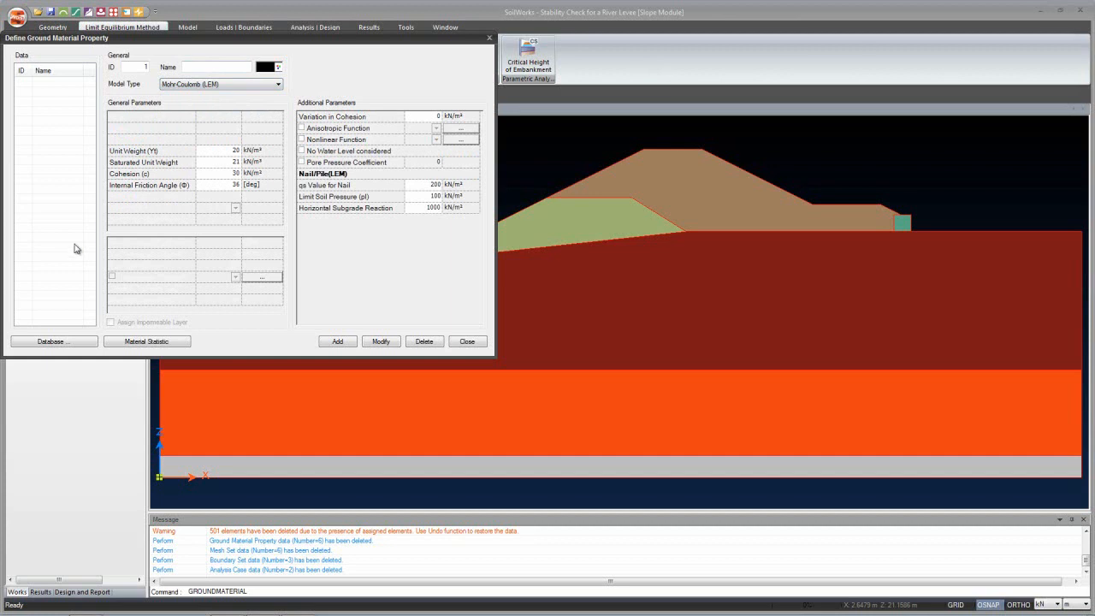
click(44, 342)
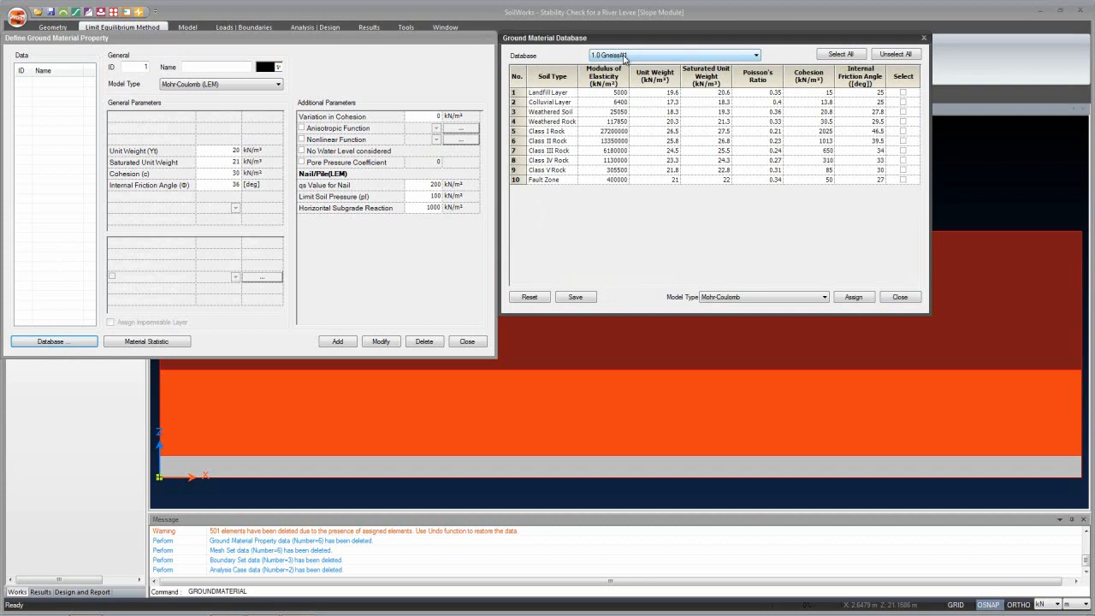
click(750, 298)
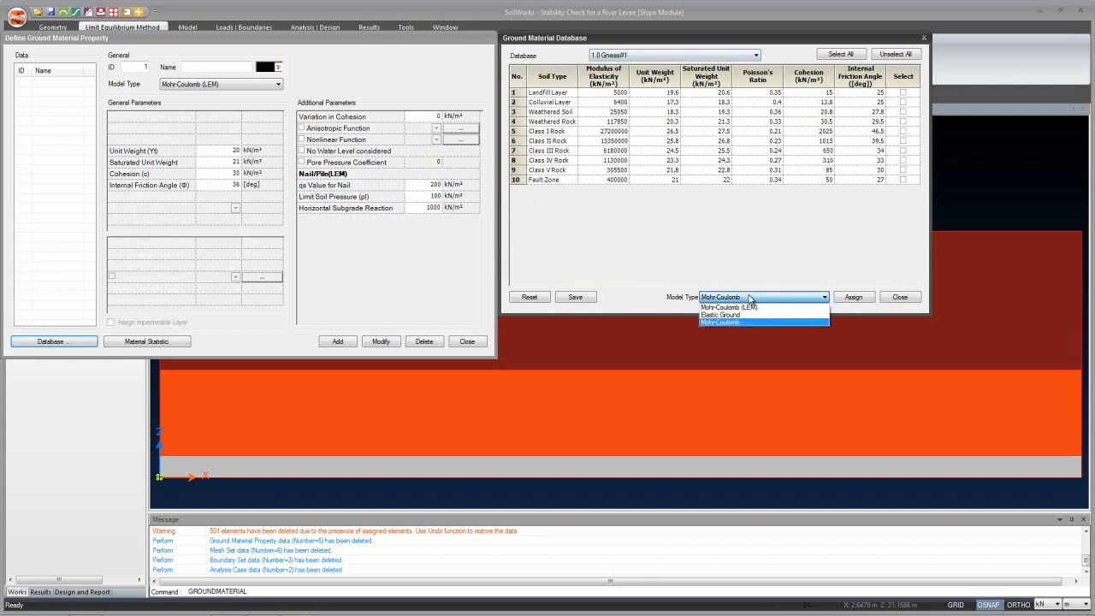
click(748, 308)
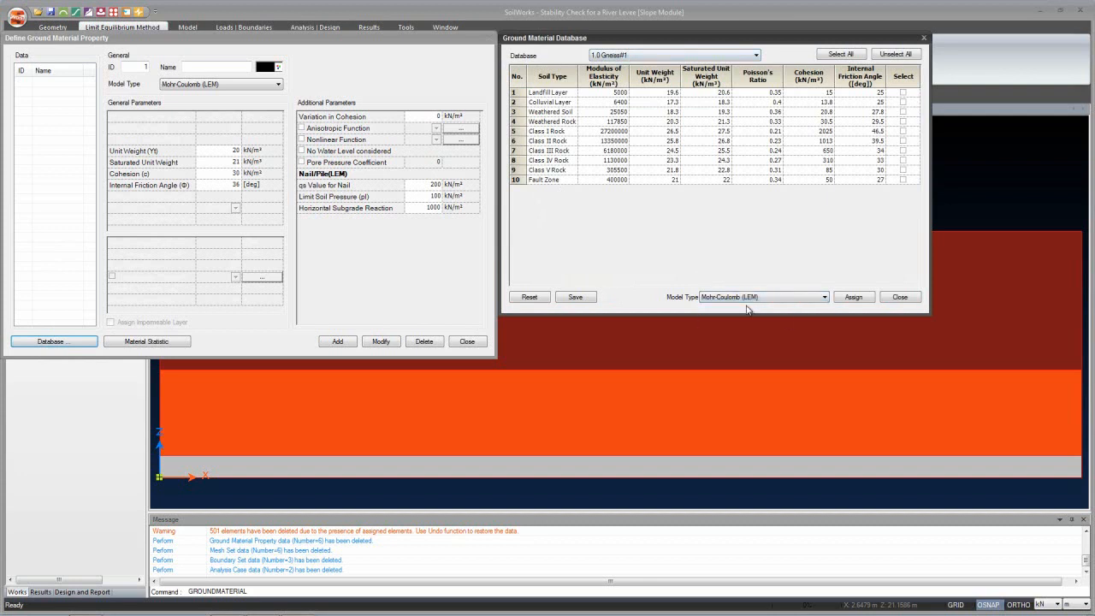
Choose the 1.1 Schist#1 database and select its Landfill Layer, Alluvial Layer, Weathered Soil and Weathered Rock materials.
click(672, 55)
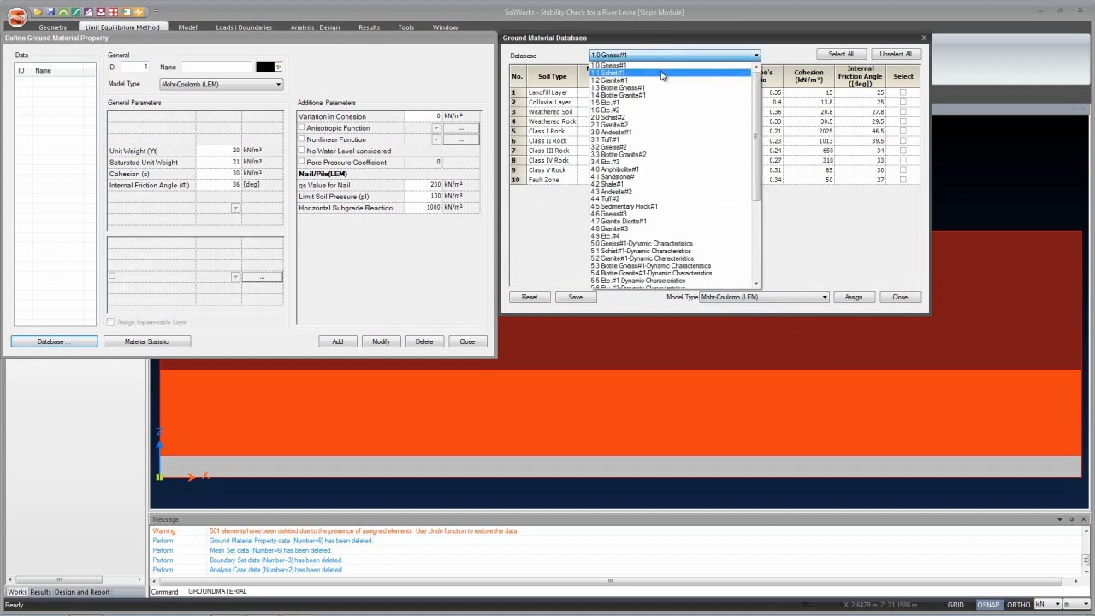
click(671, 73)
click(902, 92)
click(902, 102)
click(902, 112)
click(902, 121)
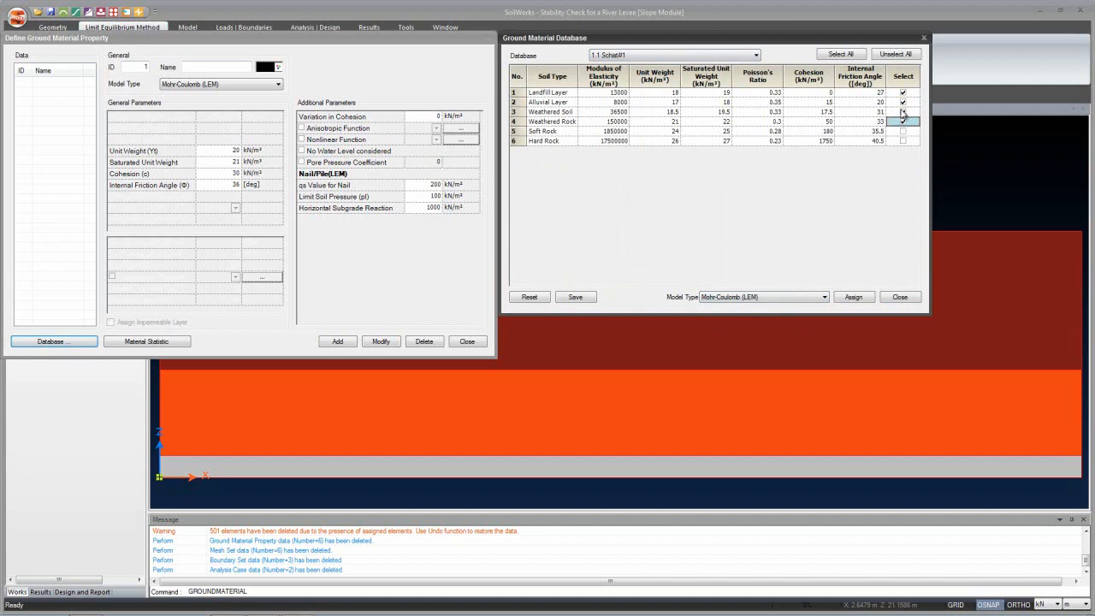
Set the Landfill Layer's cohesion to 15 kN/m² and assign the selected database materials to the model.
click(820, 93)
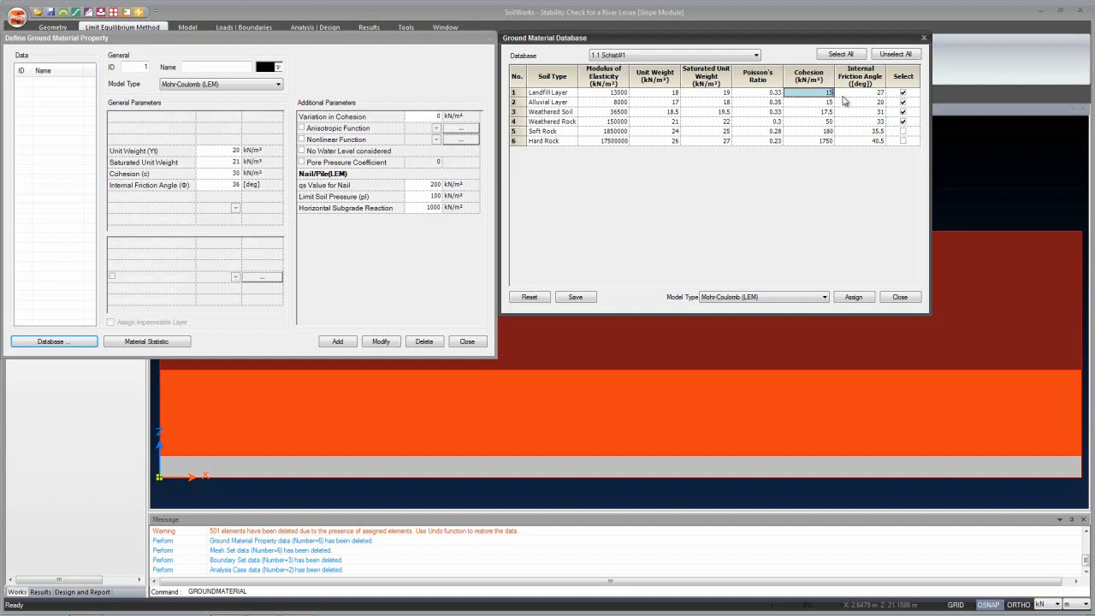
click(853, 297)
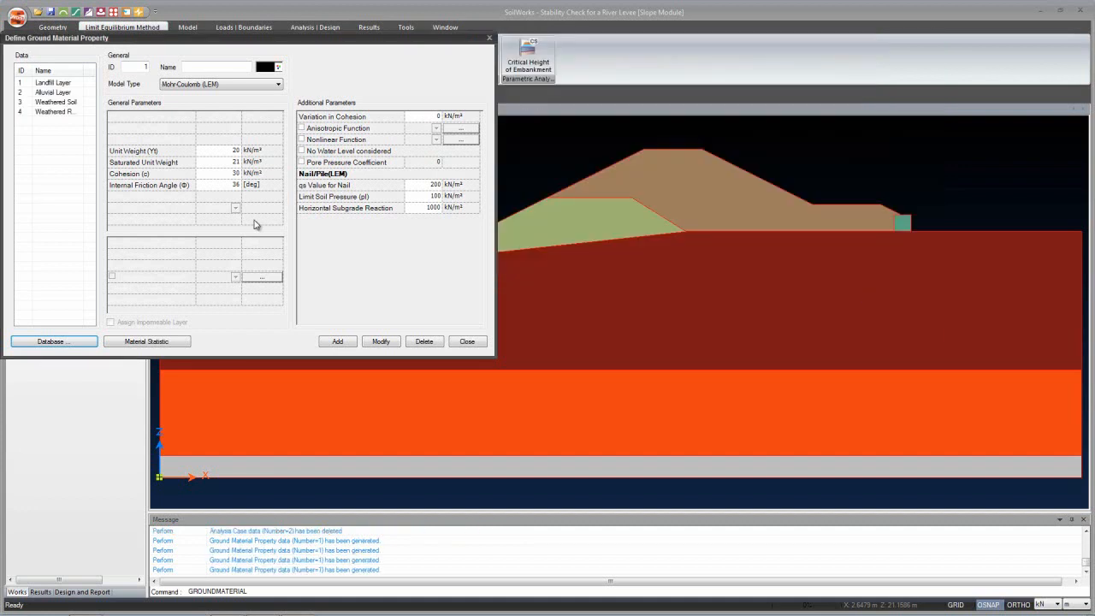
click(467, 341)
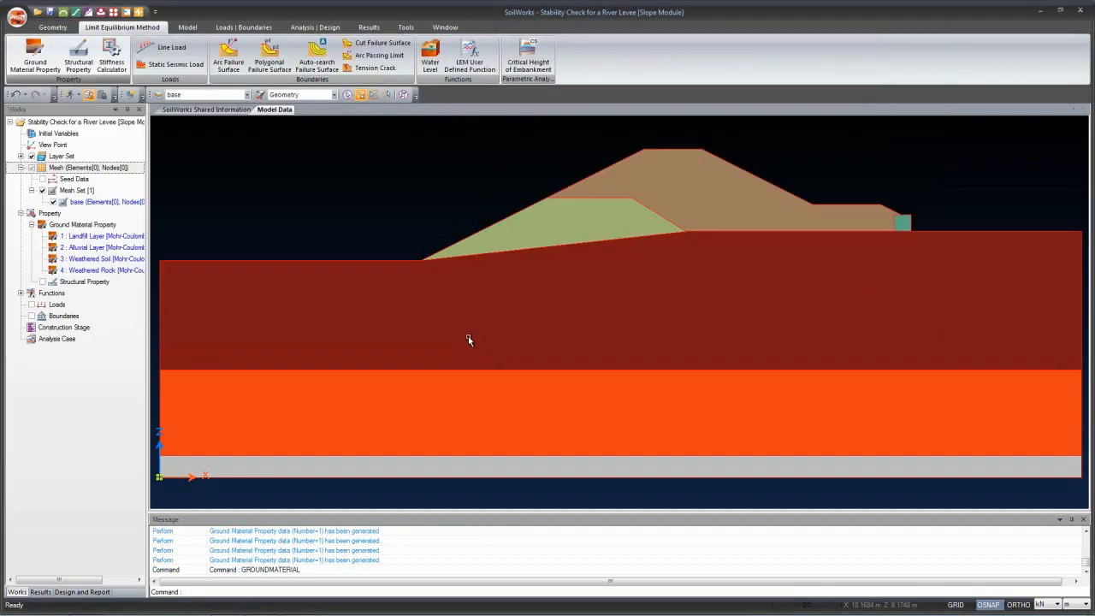
With selection restricted to surfaces, assign Weathered Rock to the lowest ground layer and Weathered Soil to the layer above it.
click(86, 236)
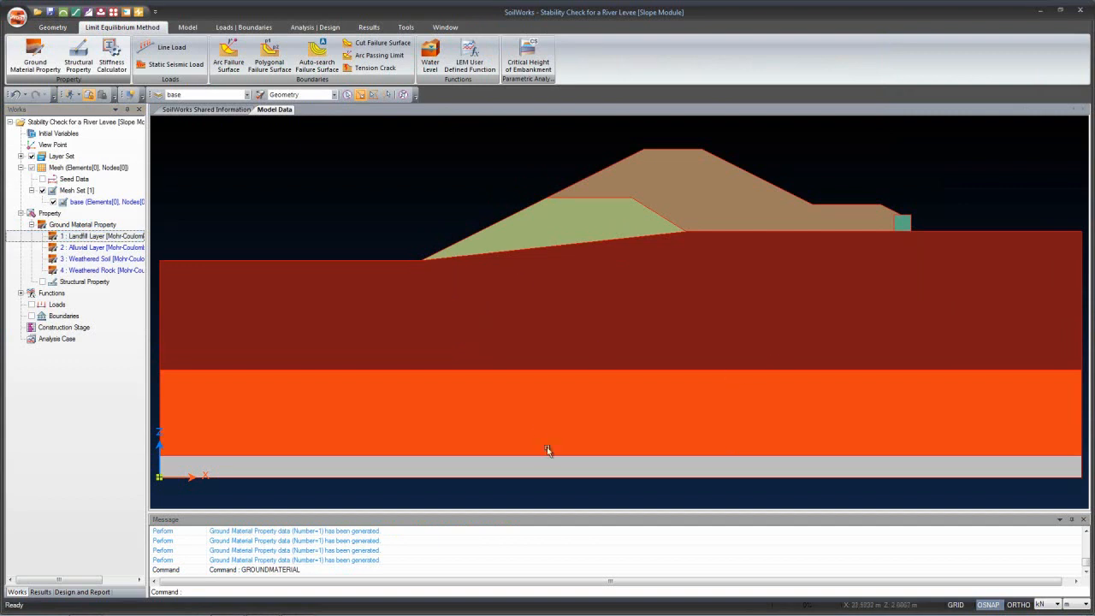
click(304, 94)
click(301, 128)
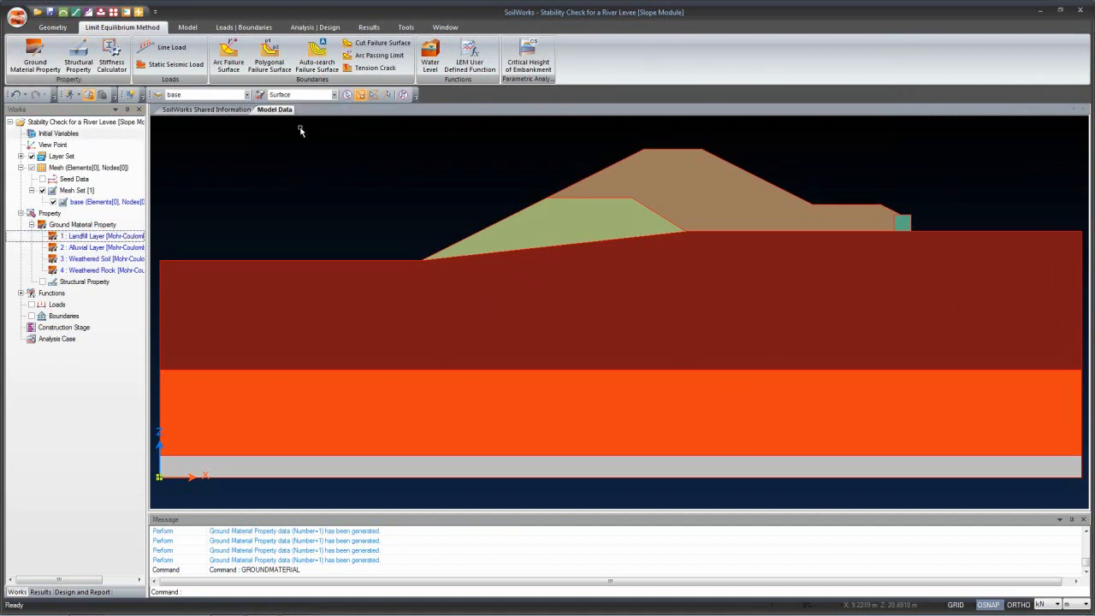
click(299, 469)
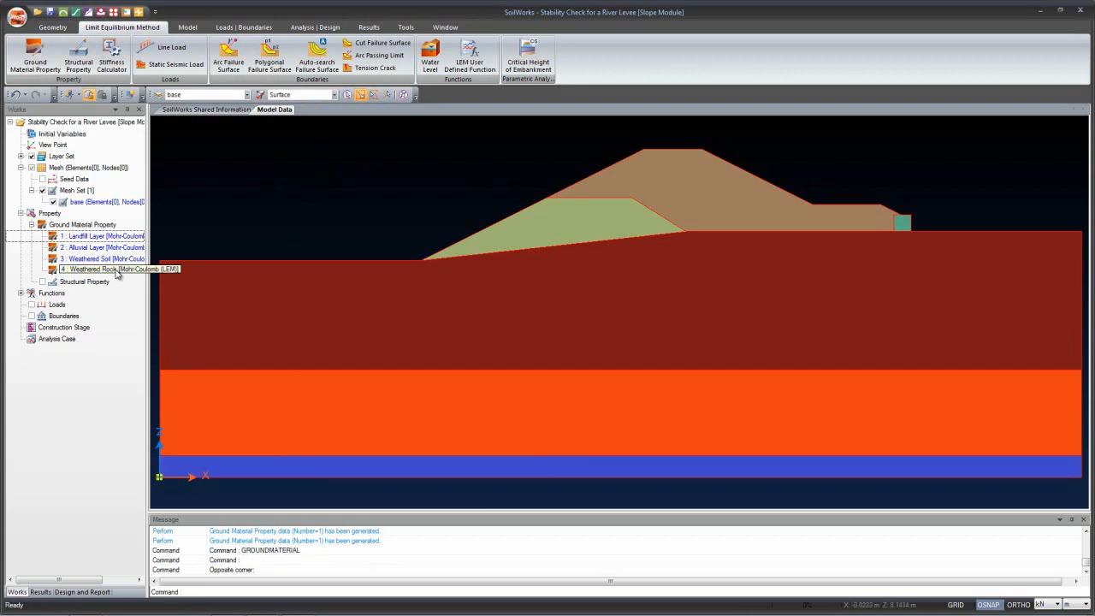
drag(115, 272, 223, 275)
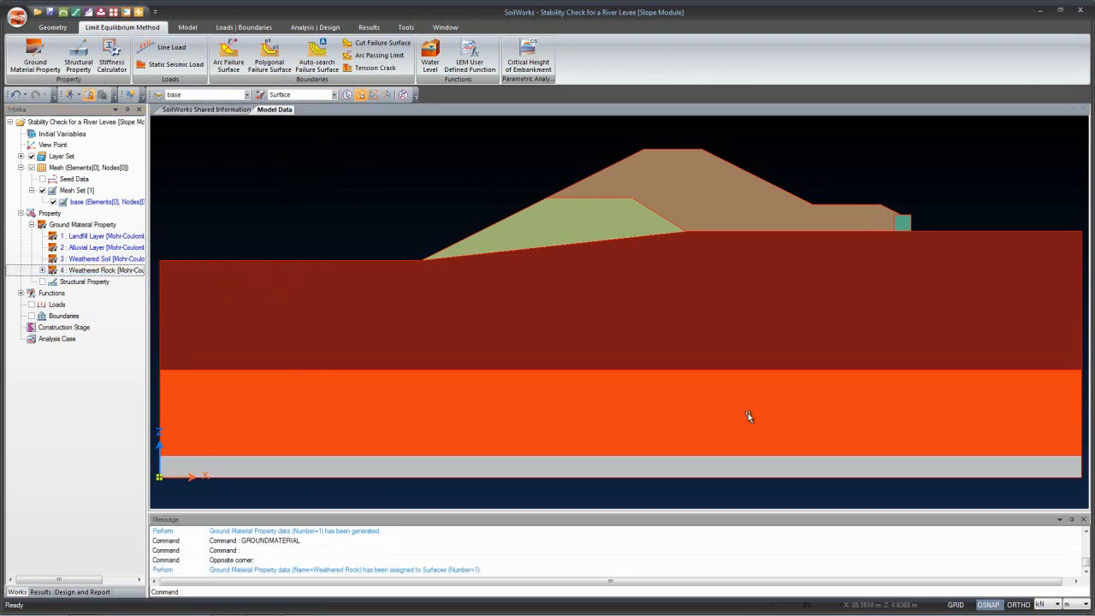
click(338, 418)
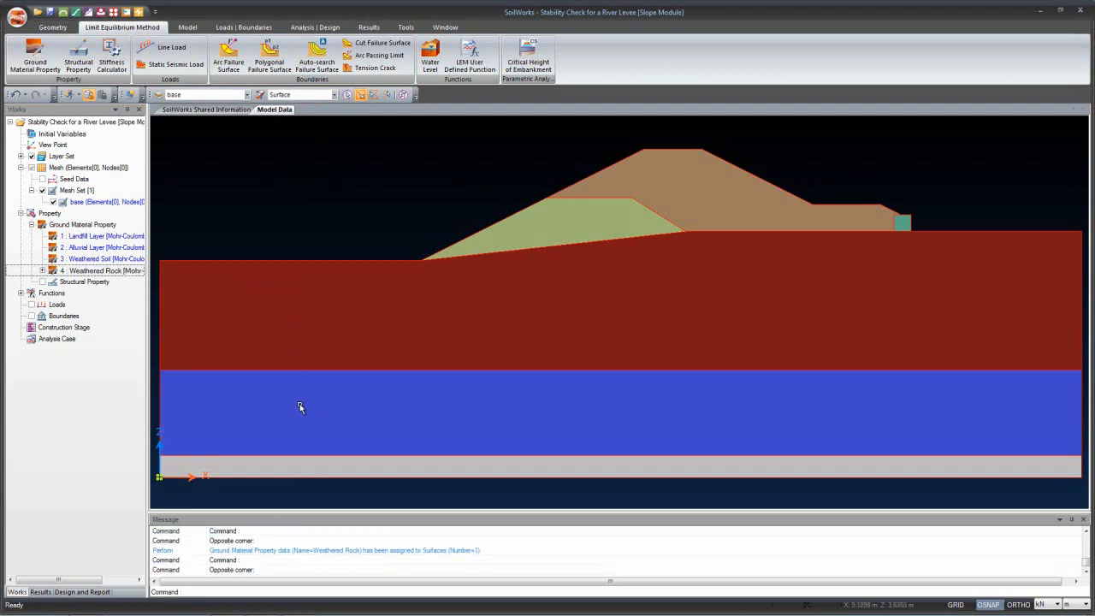
drag(128, 262, 252, 313)
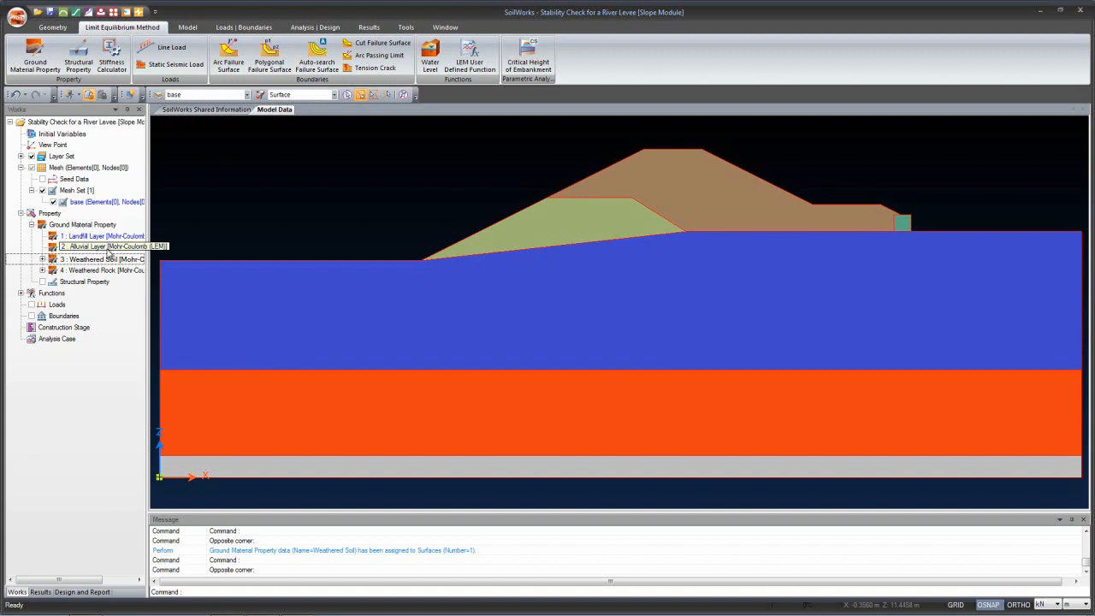
Assign Alluvial Layer to the ground layer directly under the levee and Landfill Layer to the three levee surfaces.
drag(109, 248, 273, 265)
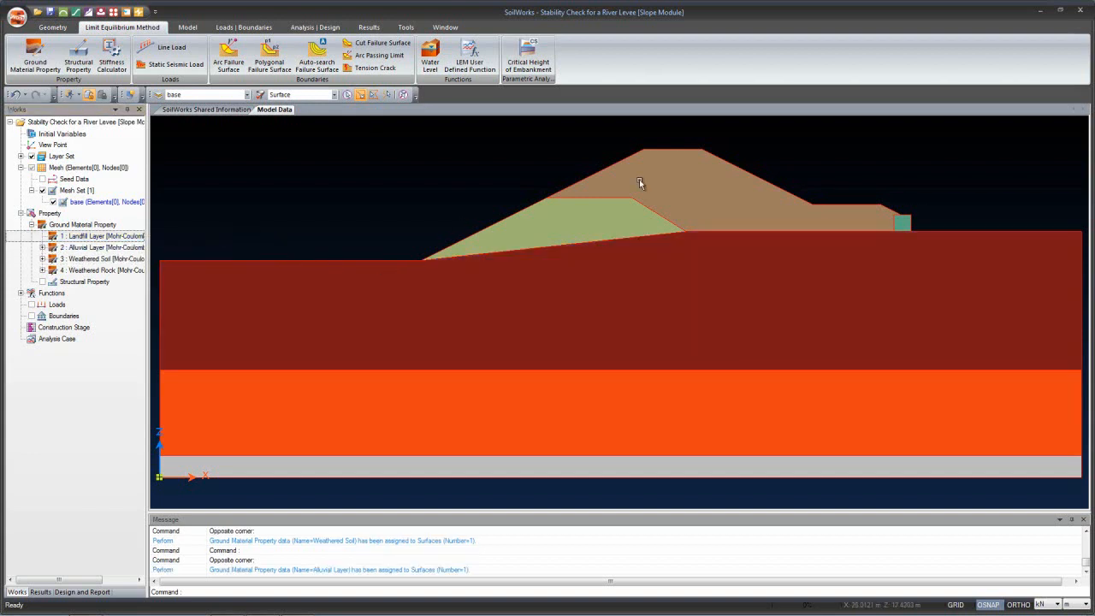
drag(922, 224, 501, 137)
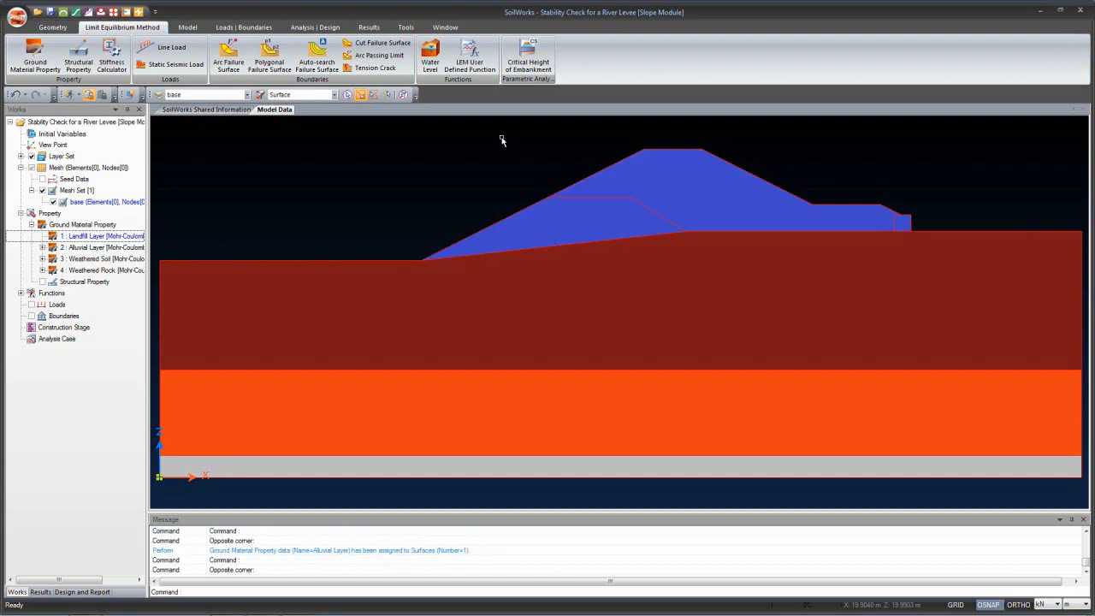
drag(81, 236, 238, 233)
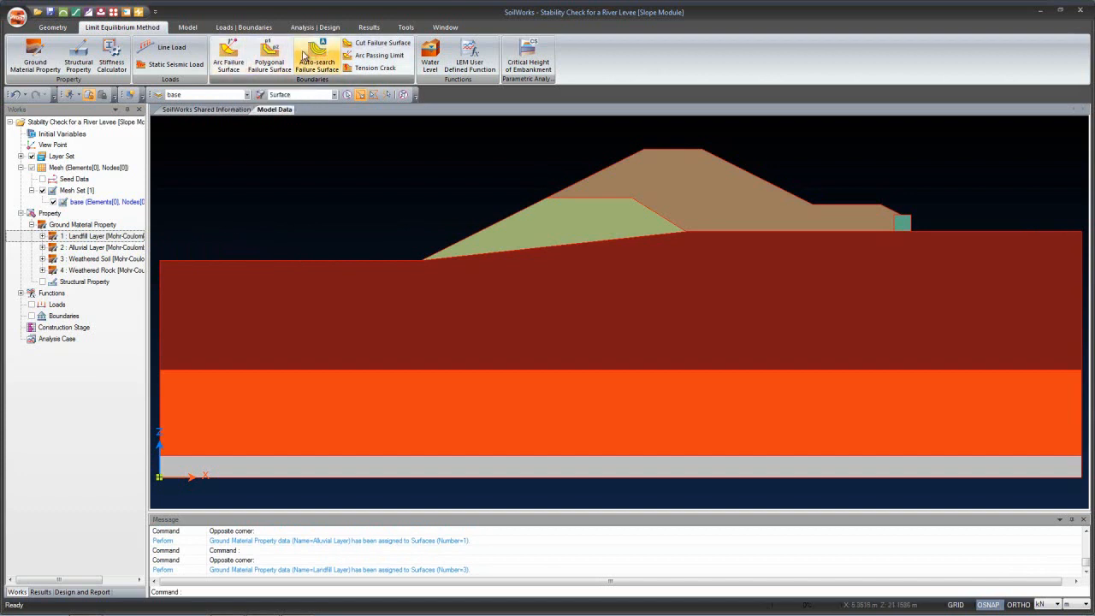
Start an arc failure surface with the boundary set named "arc failure surface" and a grid spacing of 0.5 m.
click(229, 60)
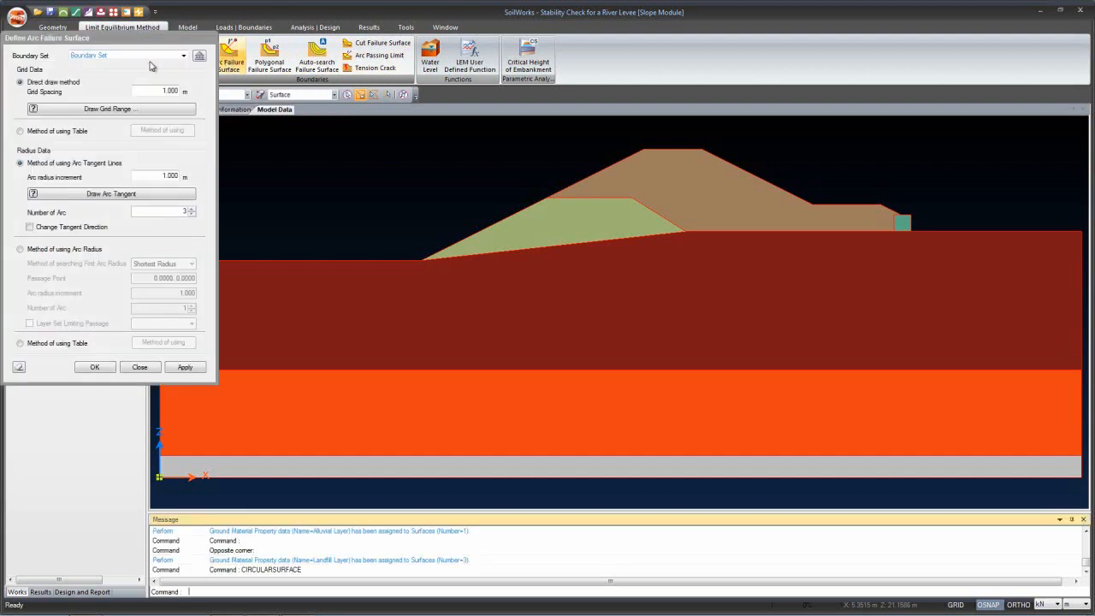
text(w)
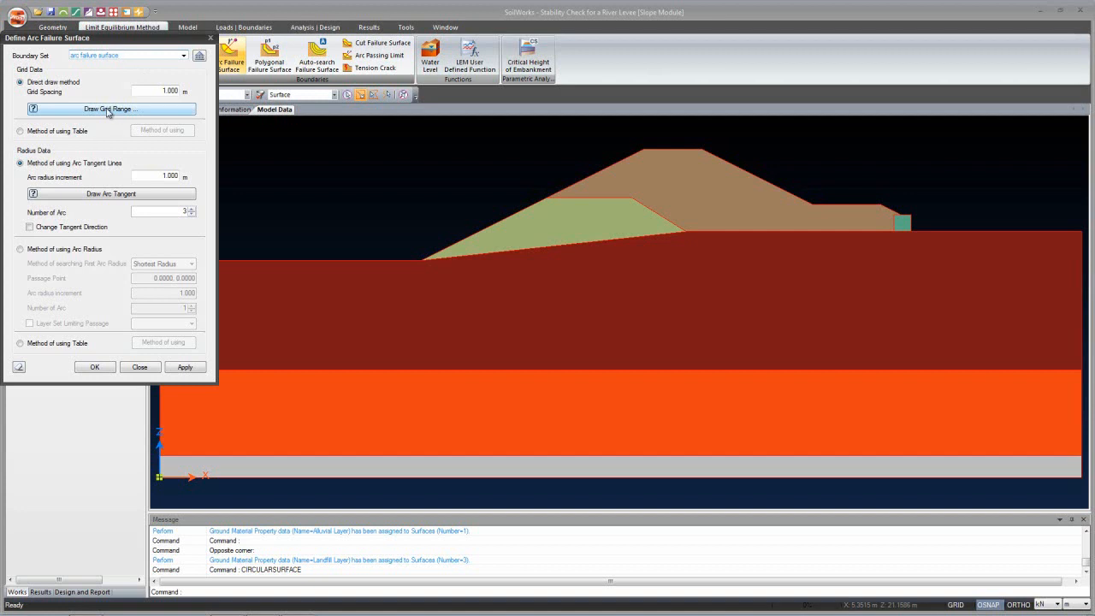
click(169, 91)
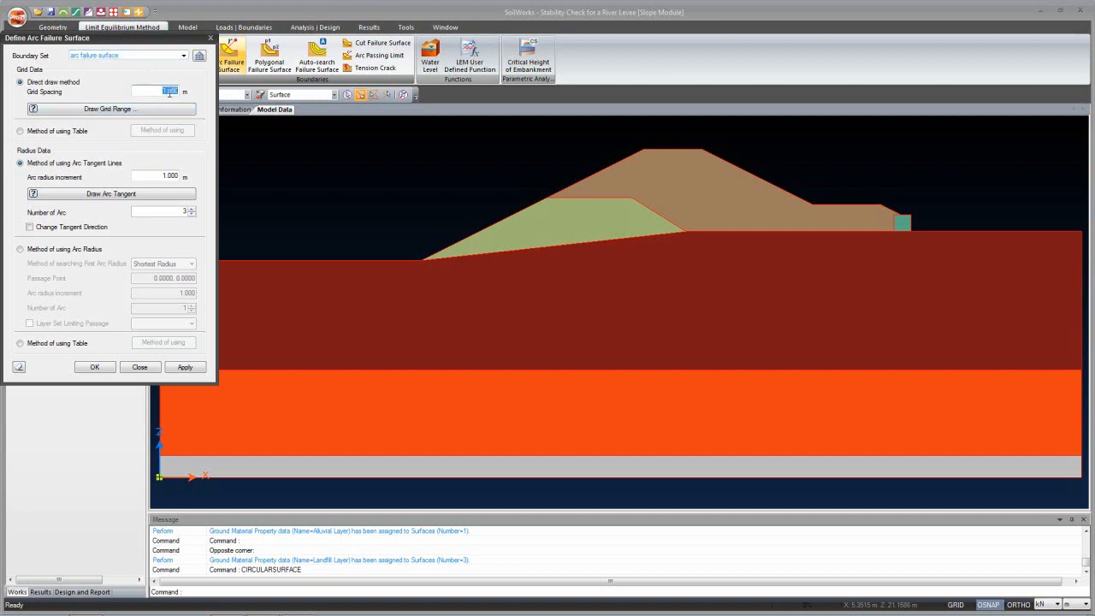
text(0.5)
Draw the arc centre grid range as a tilted rectangle above the levee slope on the riprap side.
click(102, 110)
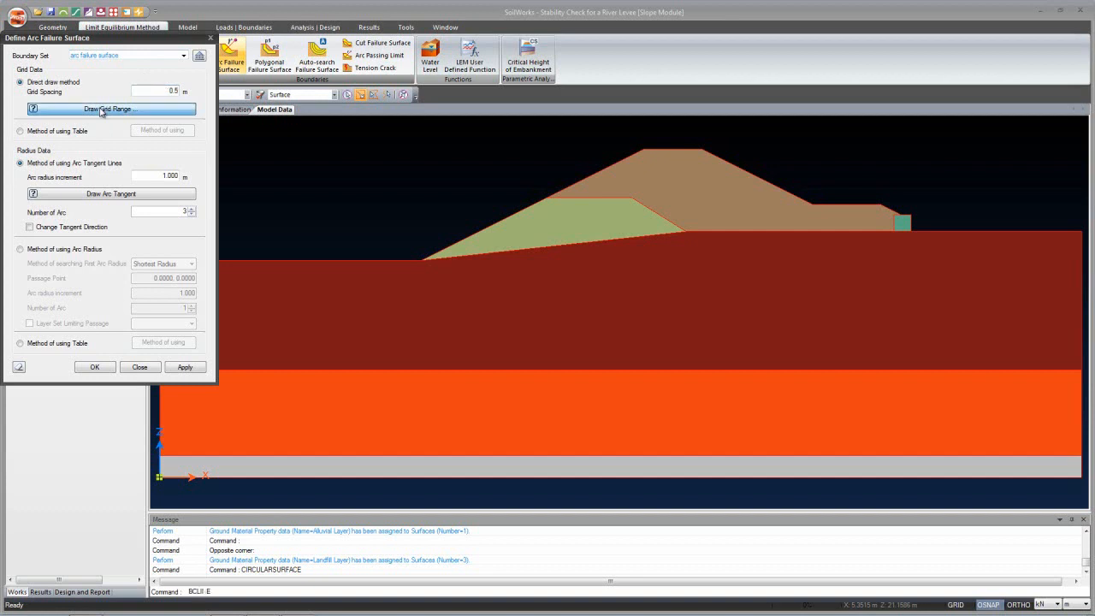
drag(761, 145, 659, 317)
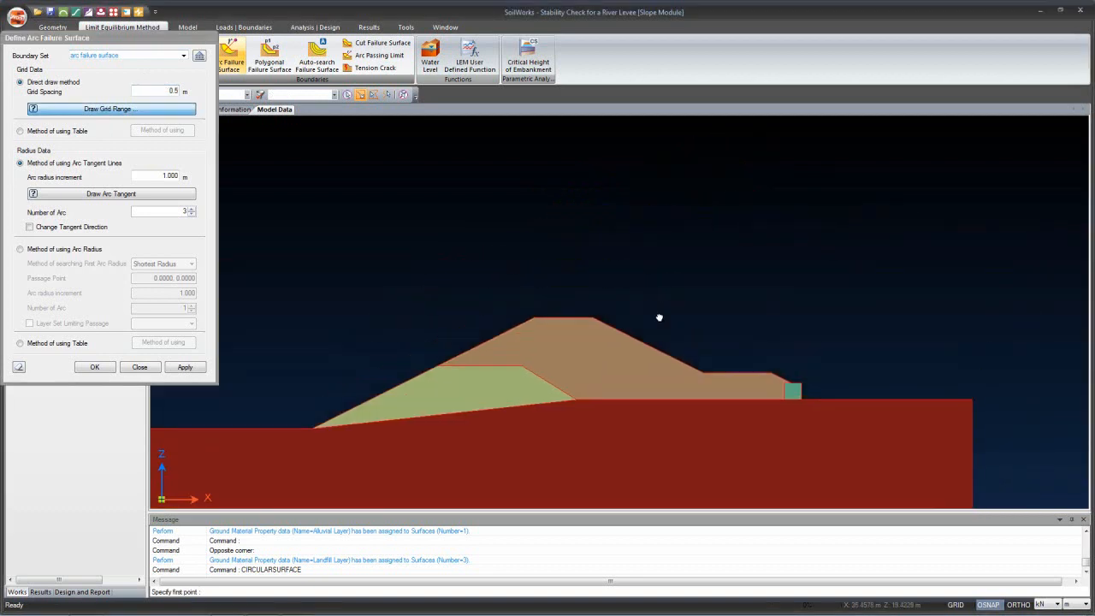
click(621, 282)
click(825, 385)
click(918, 267)
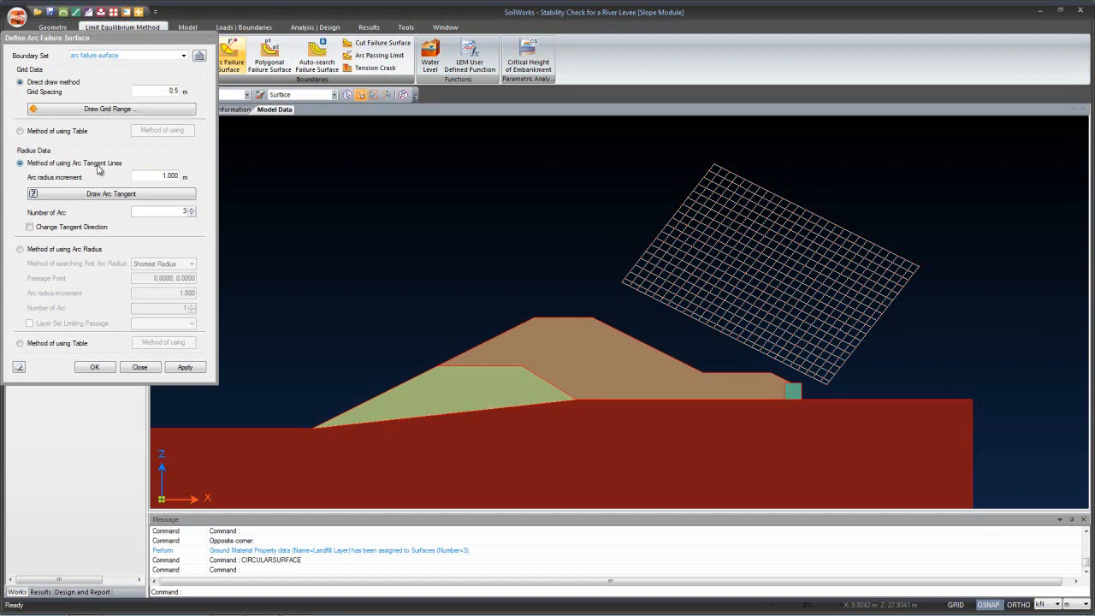
Define the arc radii by a passage point where the levee slope meets the berm (38.1857, 15.9900), with 10 arcs, and create the failure surface.
click(28, 251)
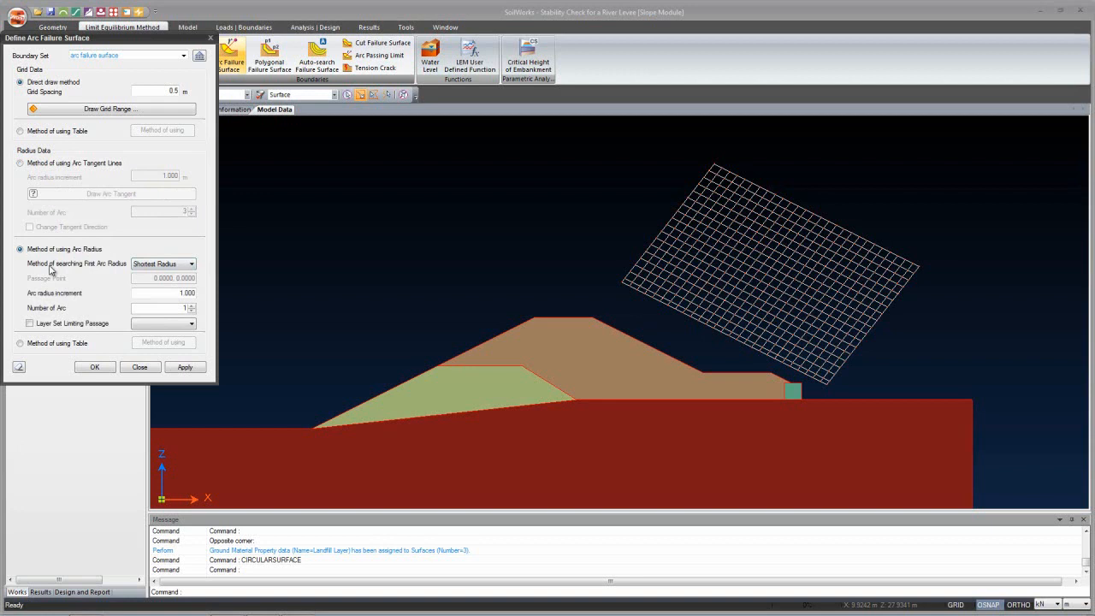
click(157, 265)
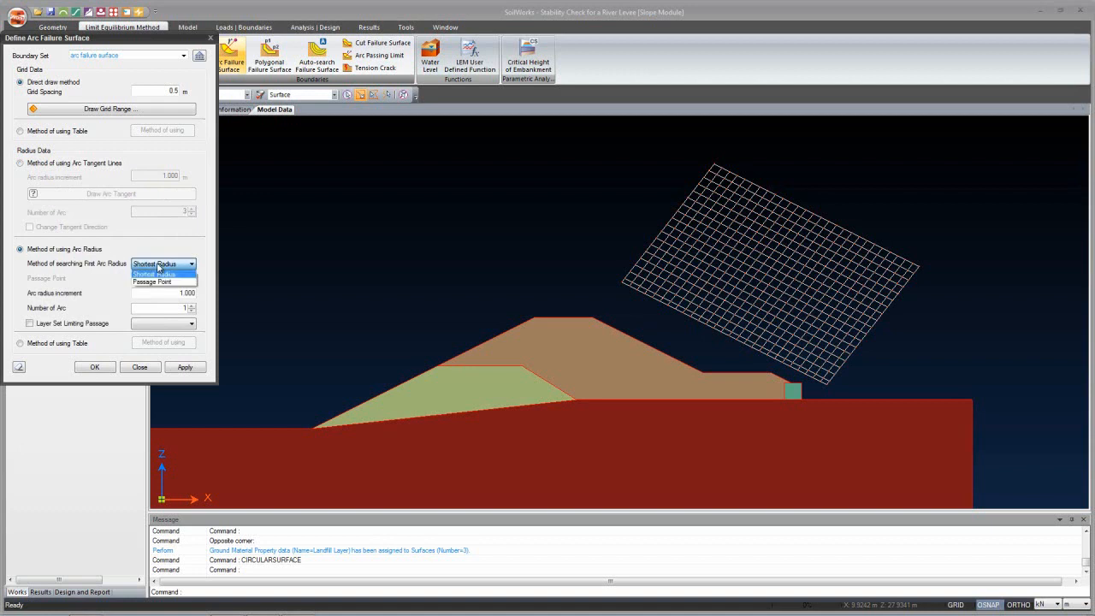
click(155, 278)
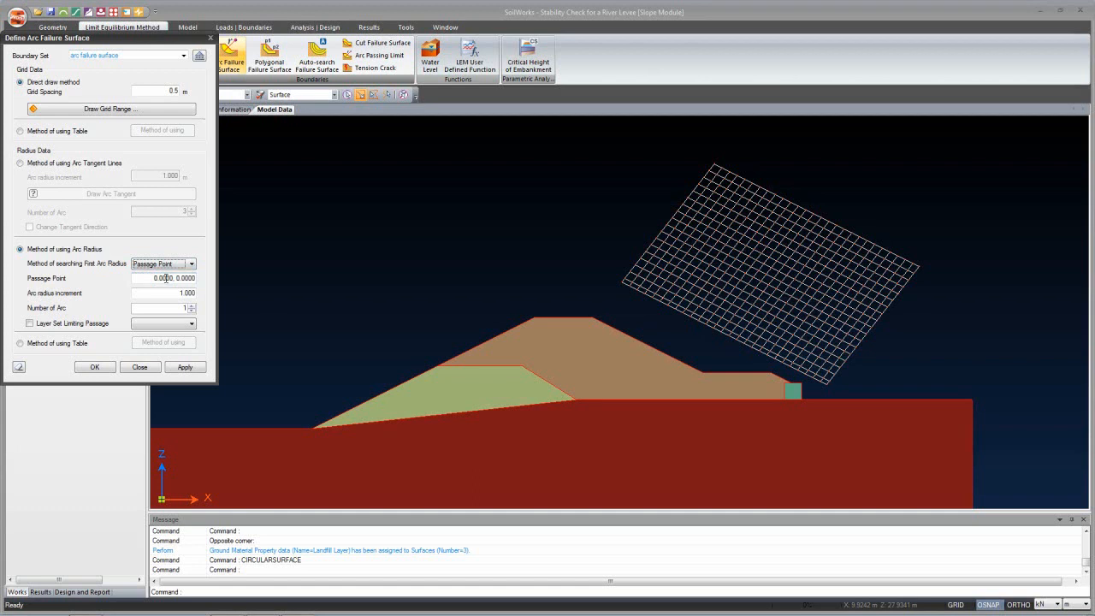
click(166, 278)
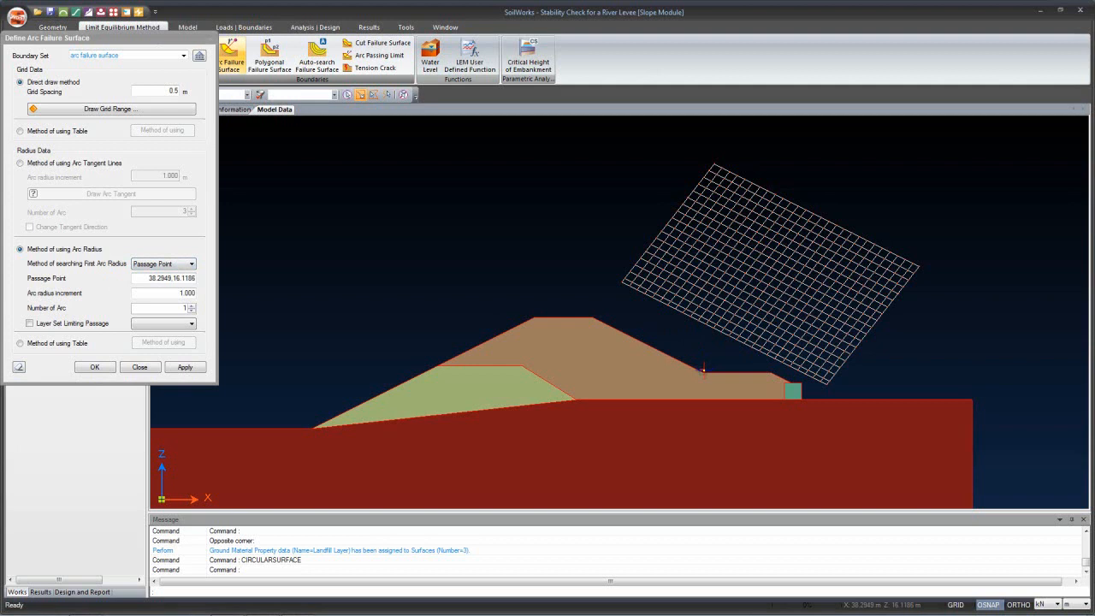
click(703, 370)
click(194, 311)
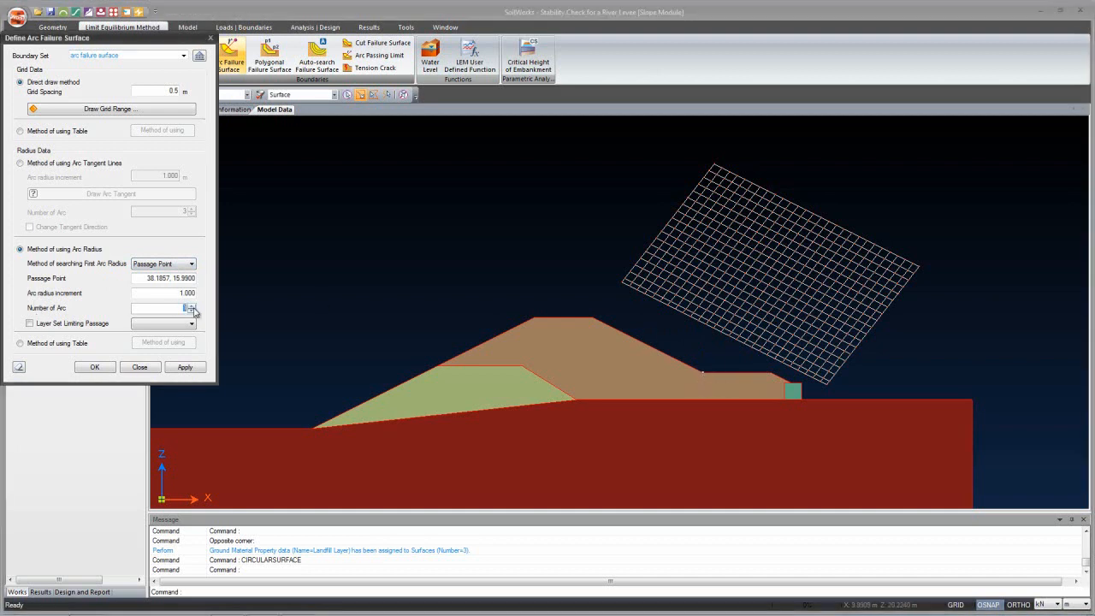
text(10)
click(94, 367)
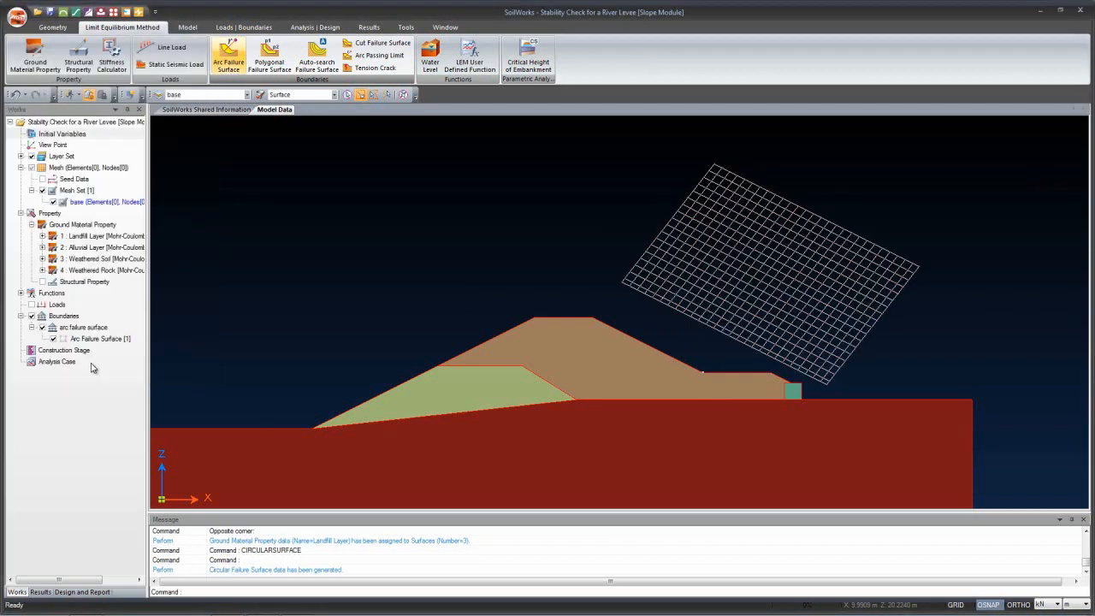
Preview the trial arcs of one centre point on the lower edge of the grid, and clear the selection.
click(719, 327)
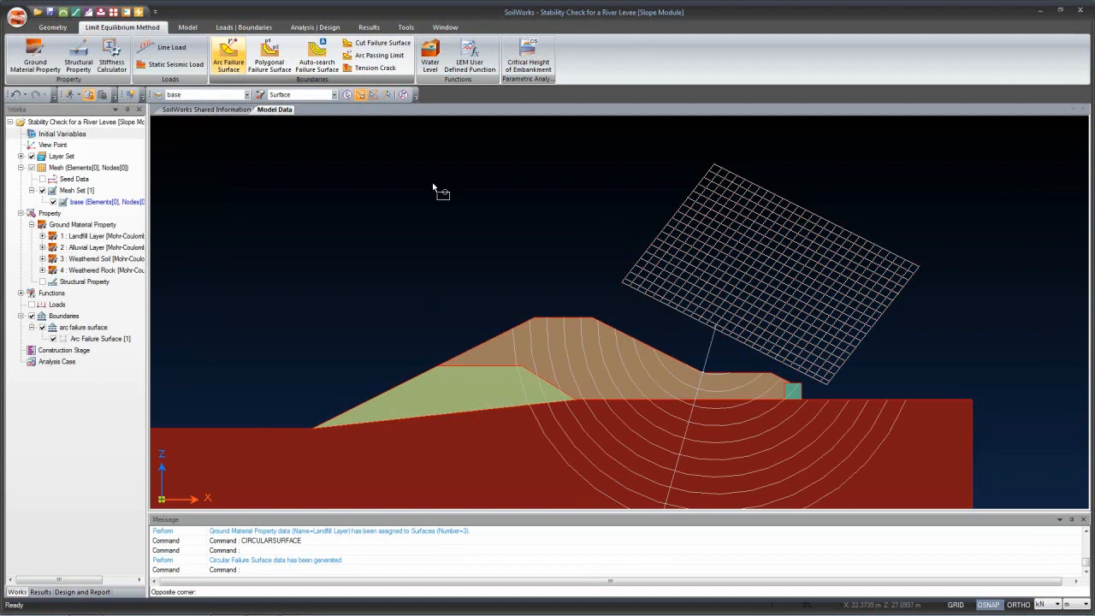
key(Escape)
key(Escape)
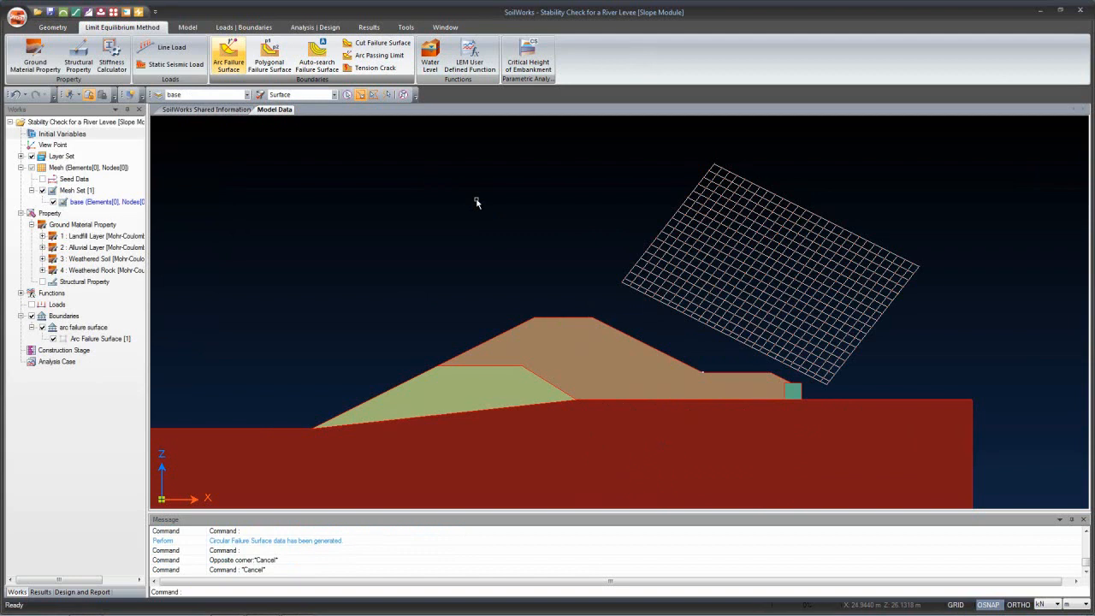
Create a self weight load in the load set SW with factors of 0 in X and -1.000 in Z.
click(244, 28)
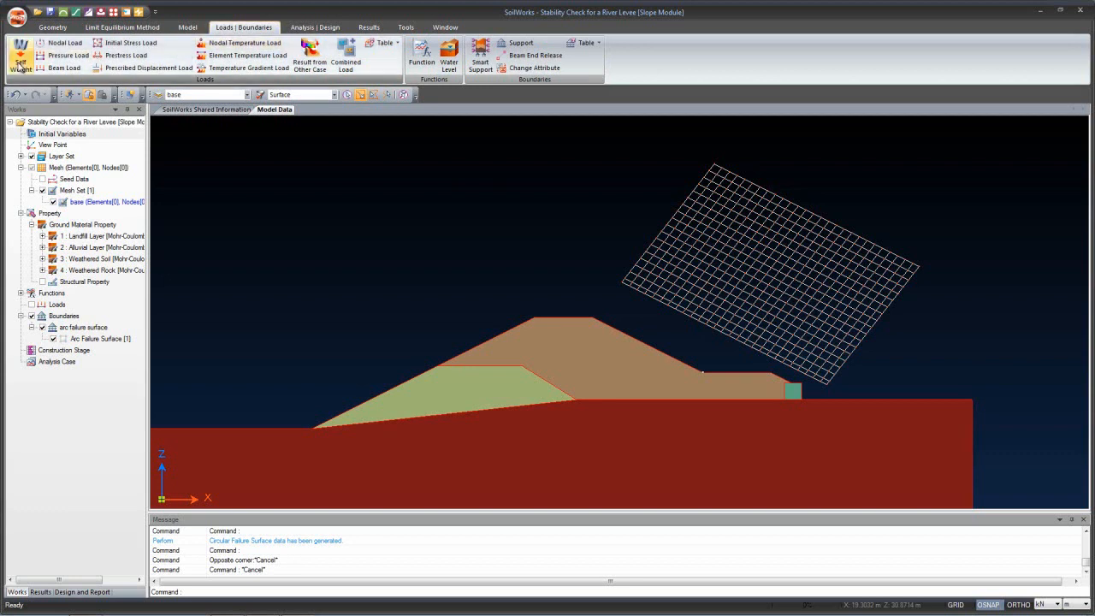
click(21, 59)
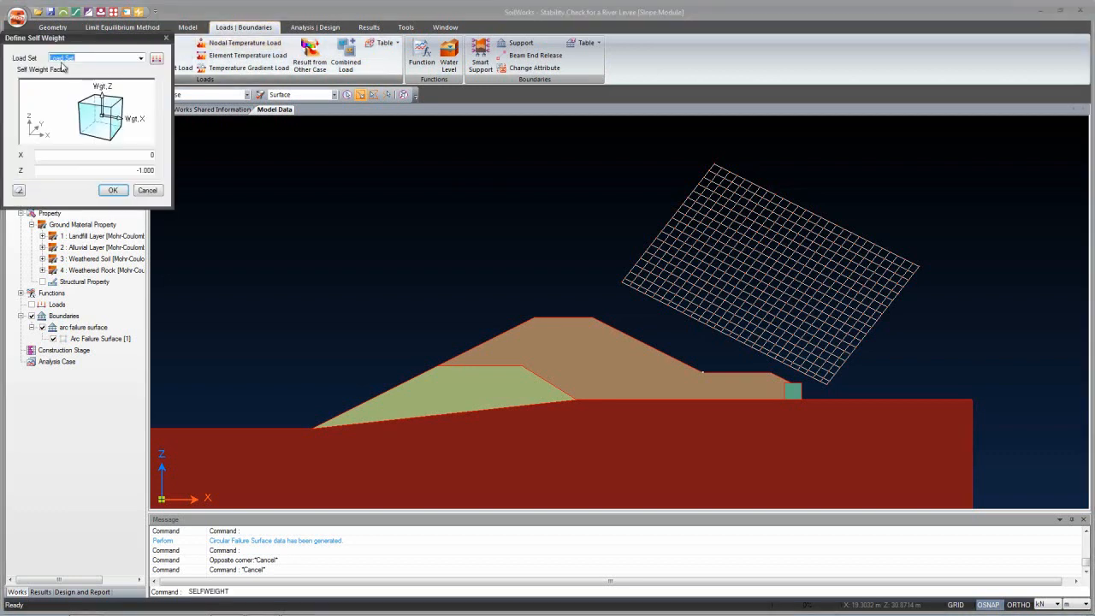
text(SW)
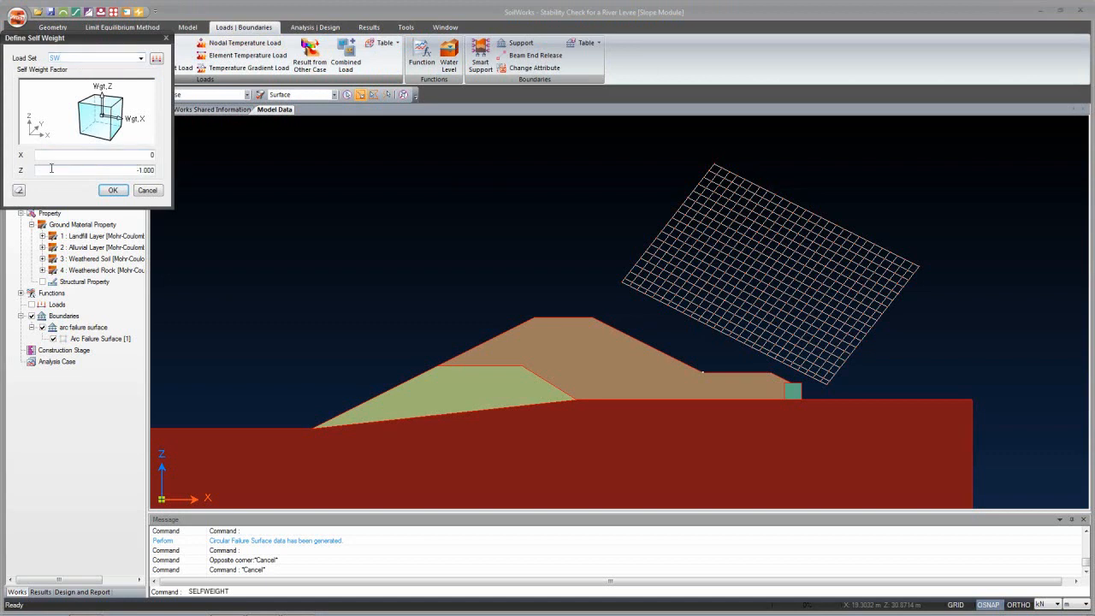
click(113, 190)
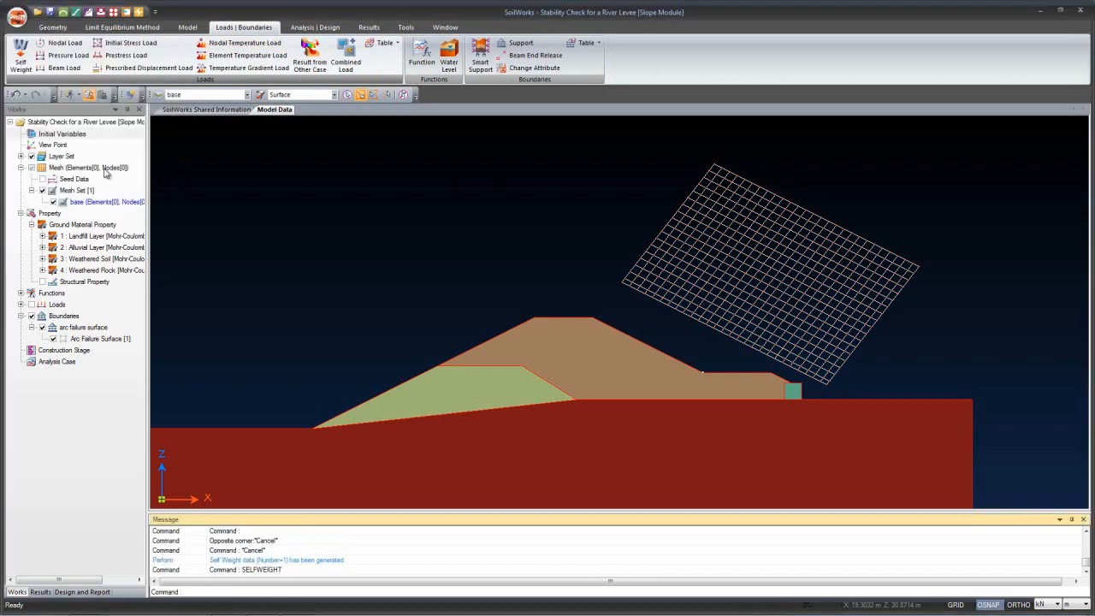
Start a result-from-other-case load and load the seepage model file "Stability Check for a River Levee".
click(306, 53)
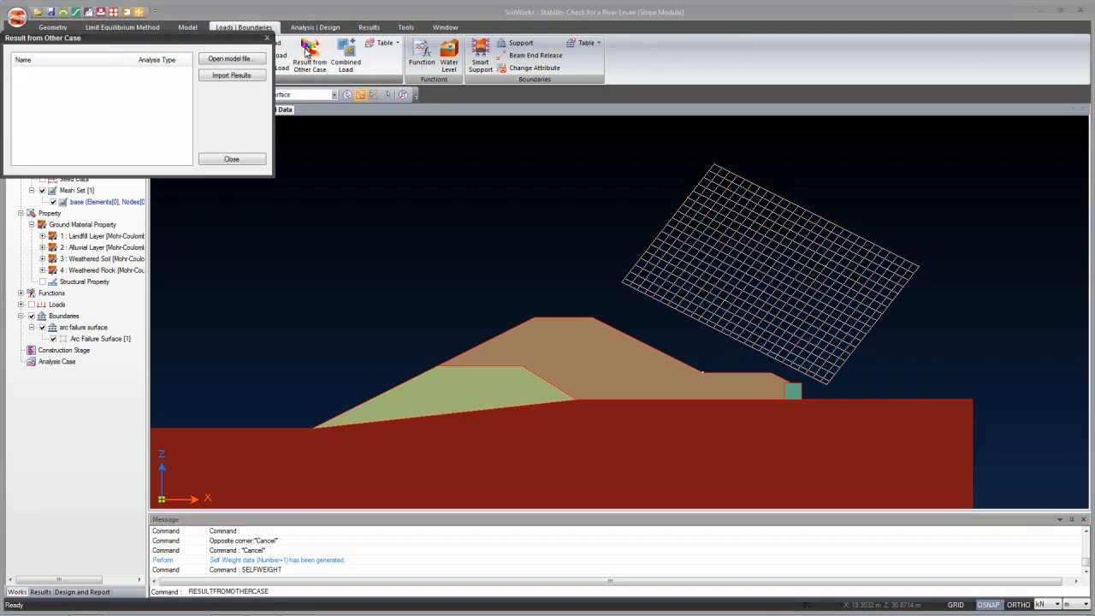
click(223, 60)
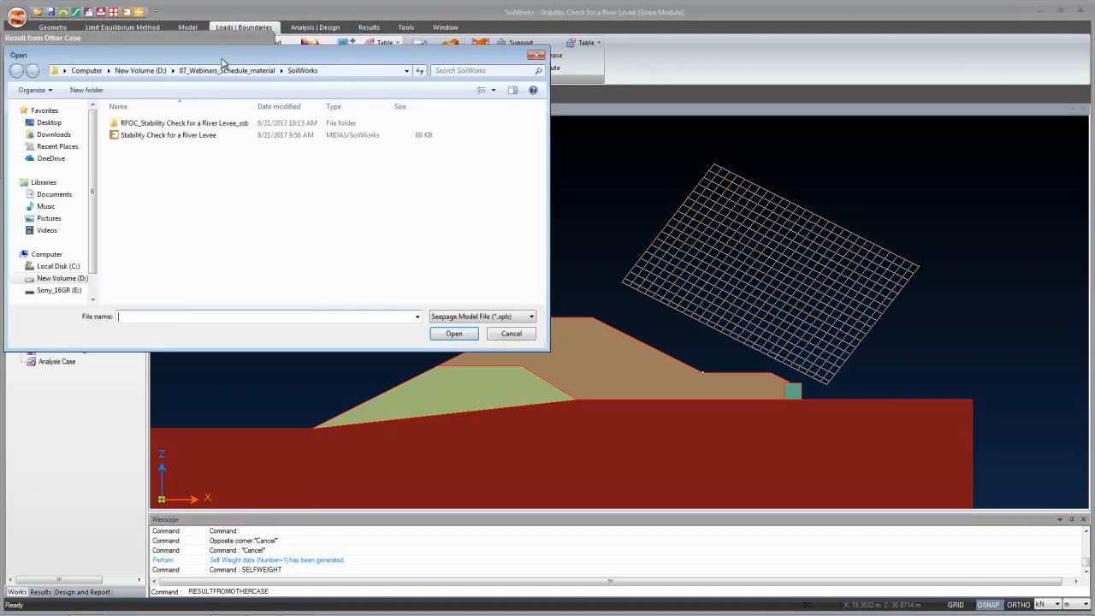
click(170, 140)
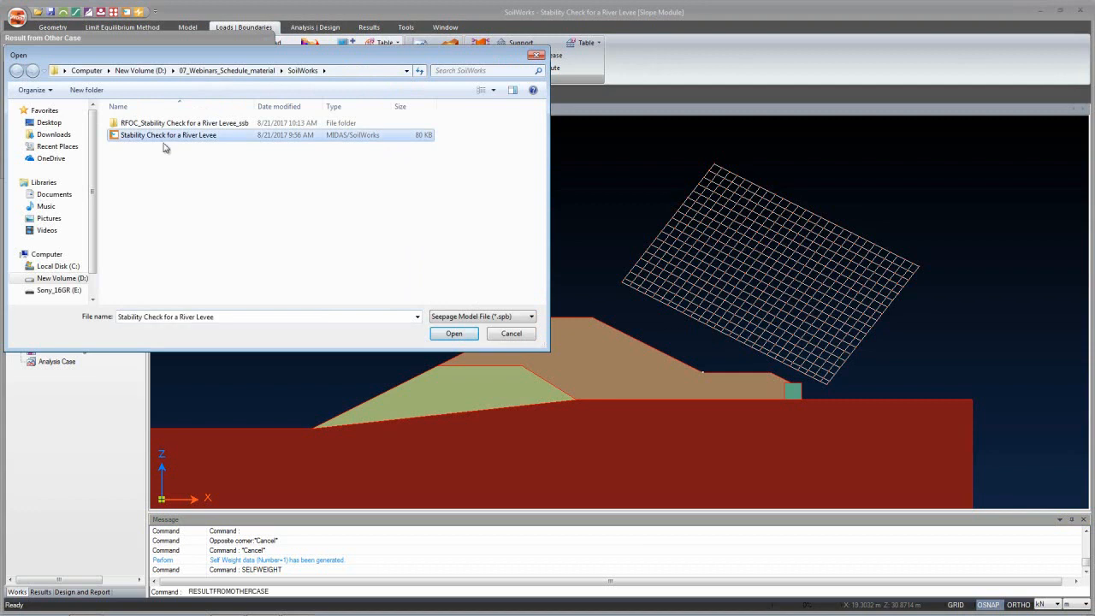
click(454, 333)
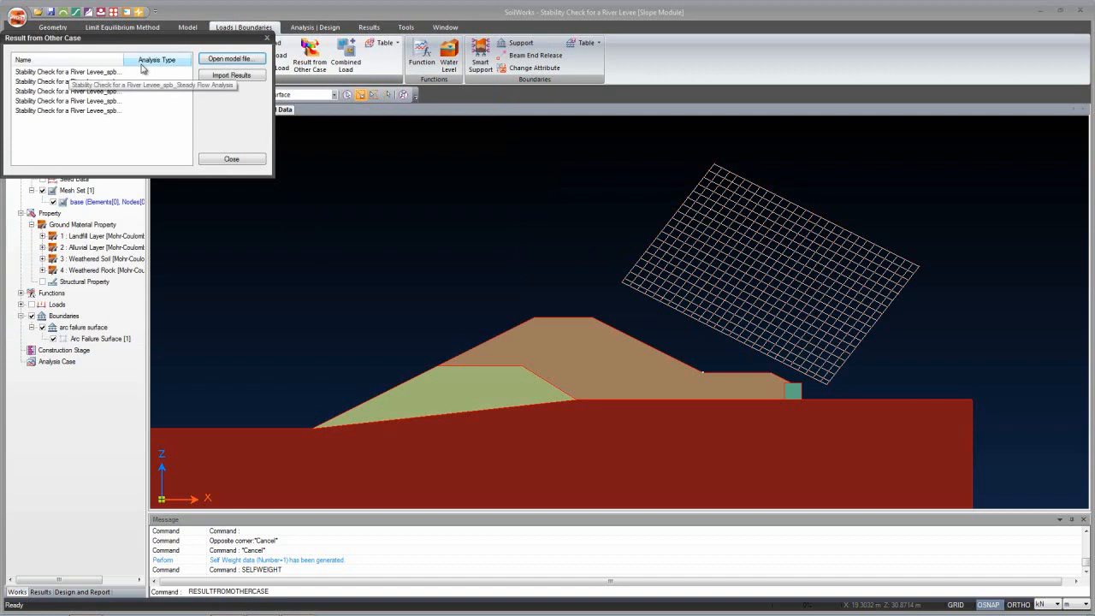
Widen the result name column and look through the steady flow result and the transient flow results at each time step.
drag(123, 58, 173, 58)
click(123, 74)
click(122, 82)
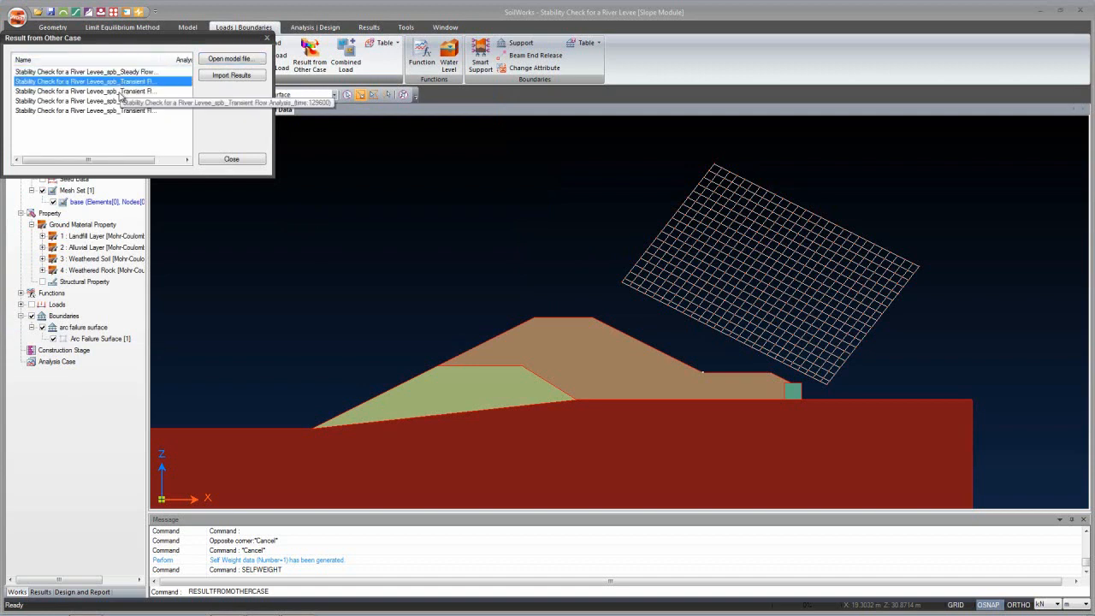
click(122, 93)
click(118, 100)
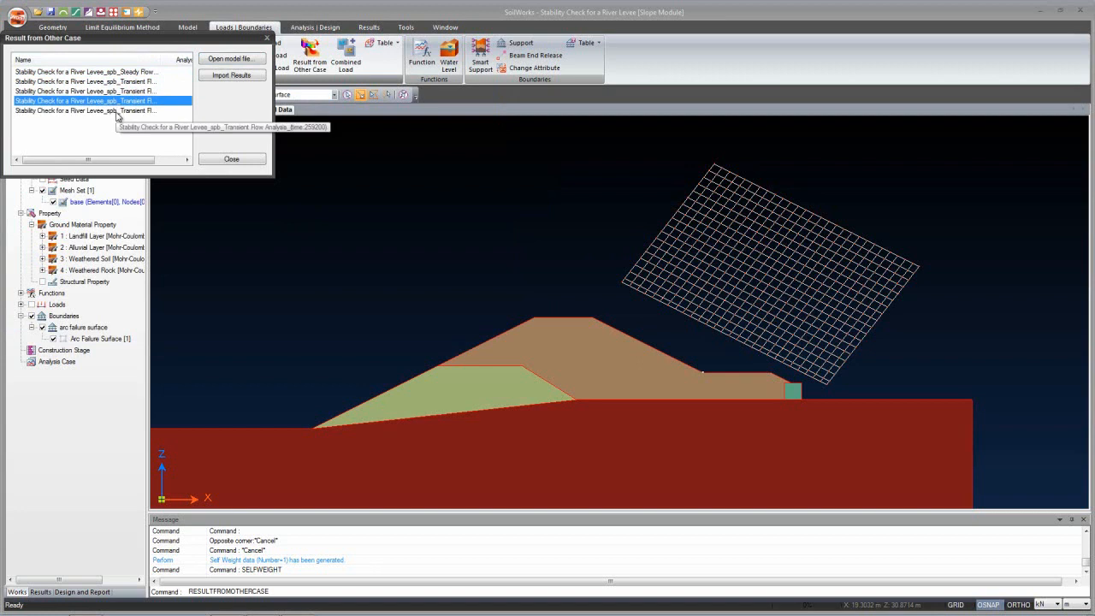
click(117, 112)
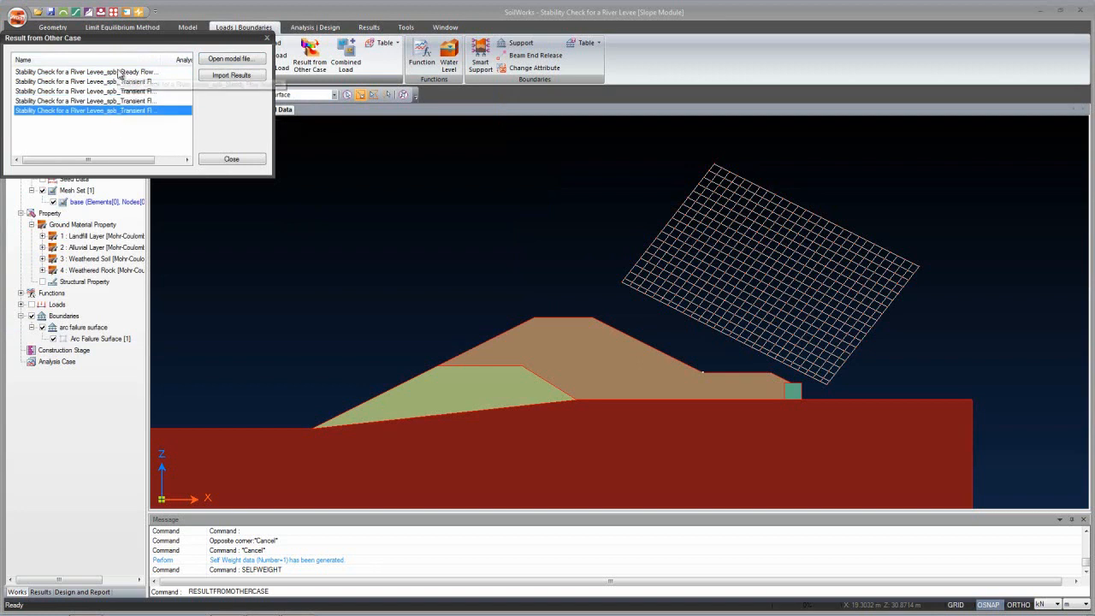
click(120, 73)
click(119, 82)
click(119, 92)
click(117, 101)
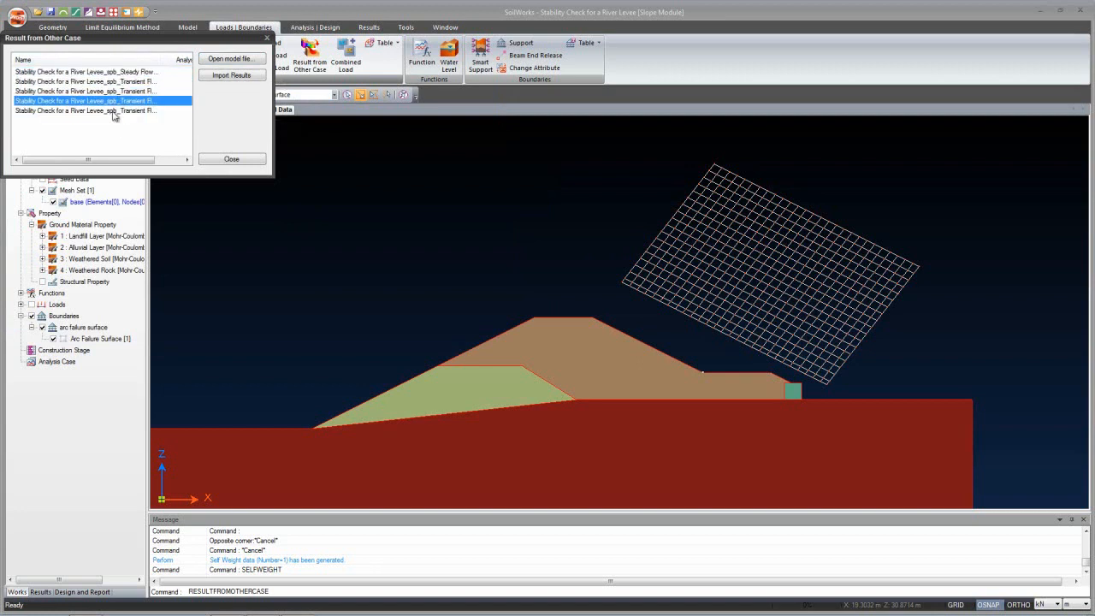
click(114, 111)
click(115, 93)
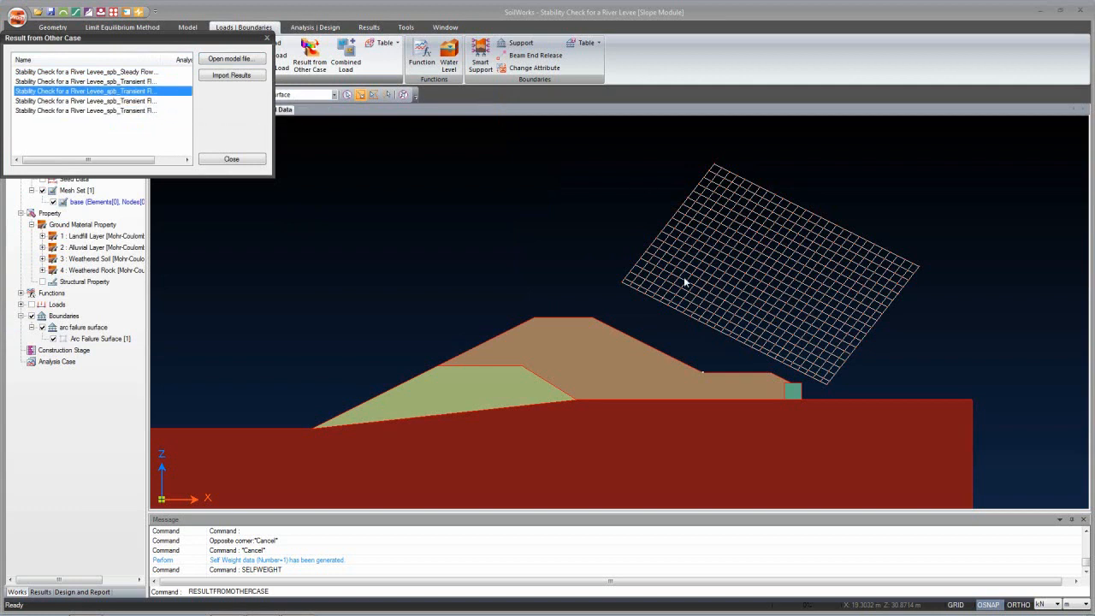
click(132, 82)
Import the Steady Flow Analysis result of the seepage model as a load set and finish the import.
click(134, 72)
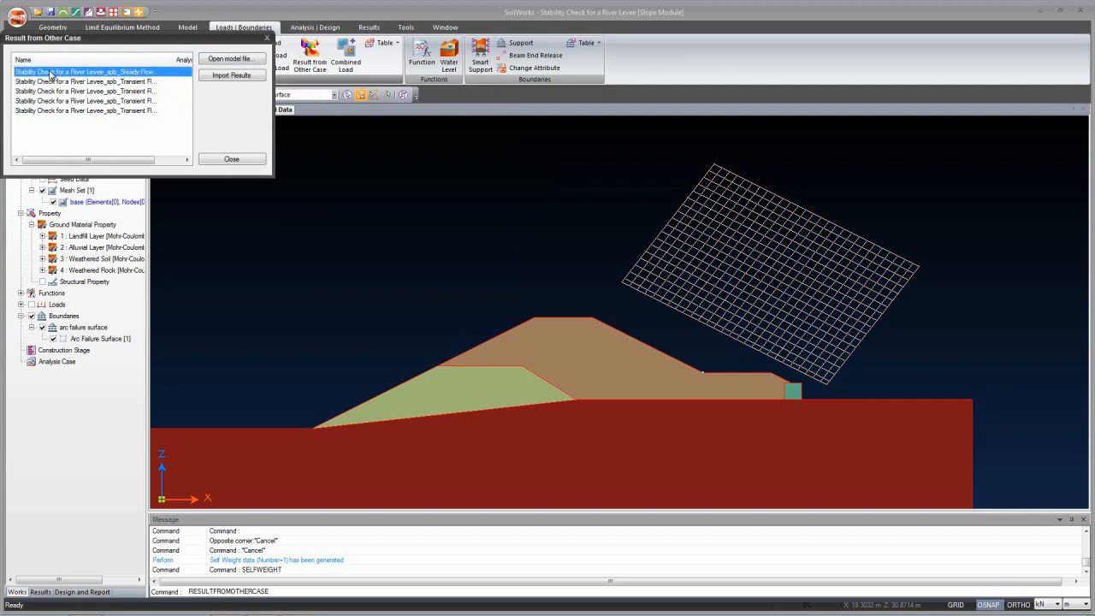
click(229, 76)
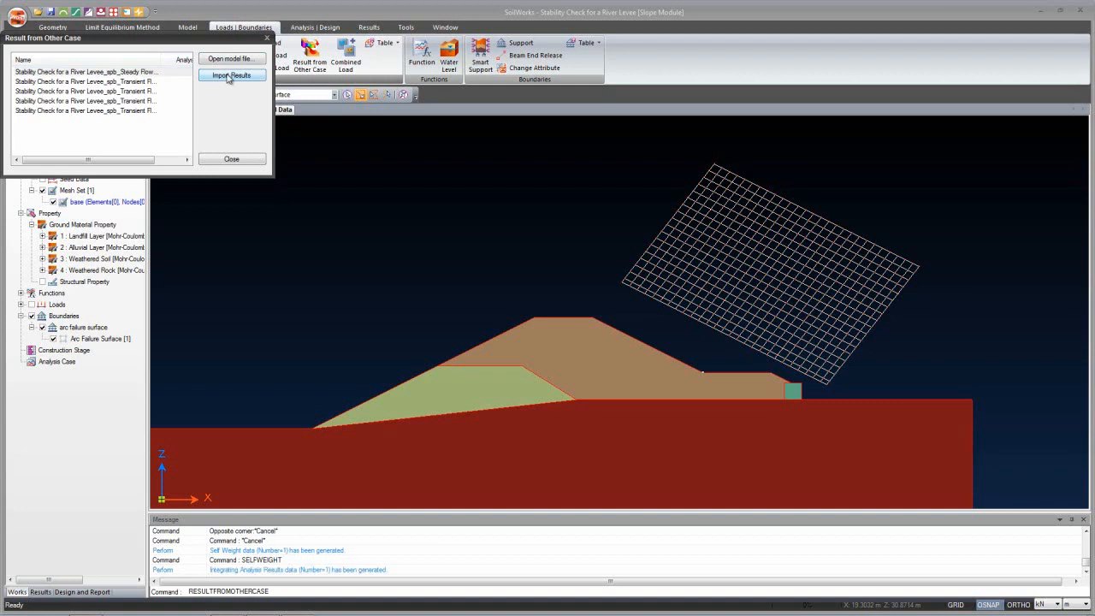
click(227, 161)
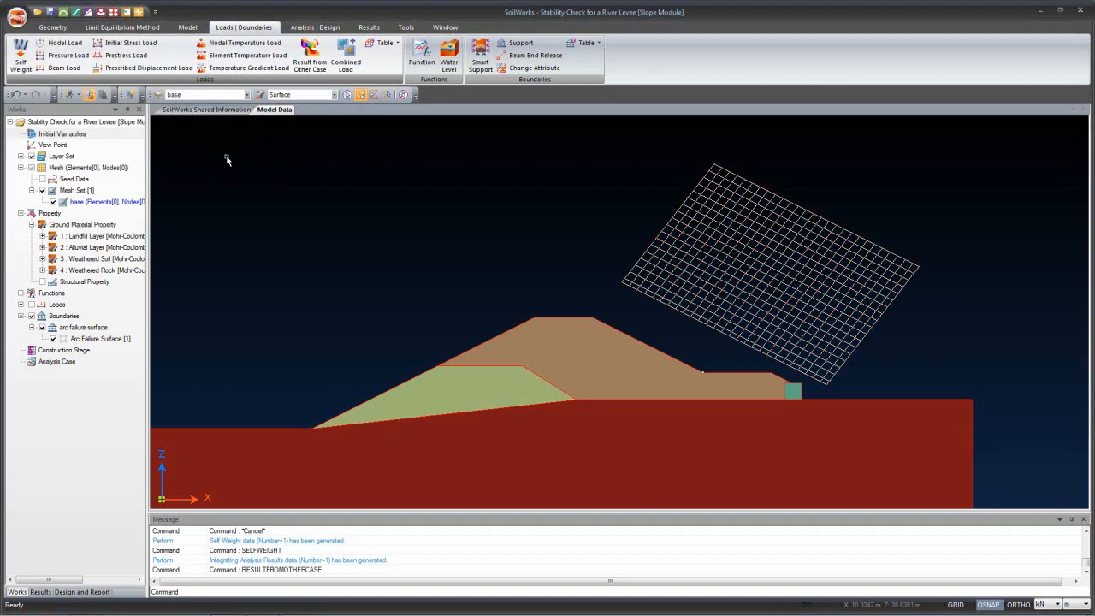
Expand the model's load sets and check the self weight and the imported seepage result.
click(20, 305)
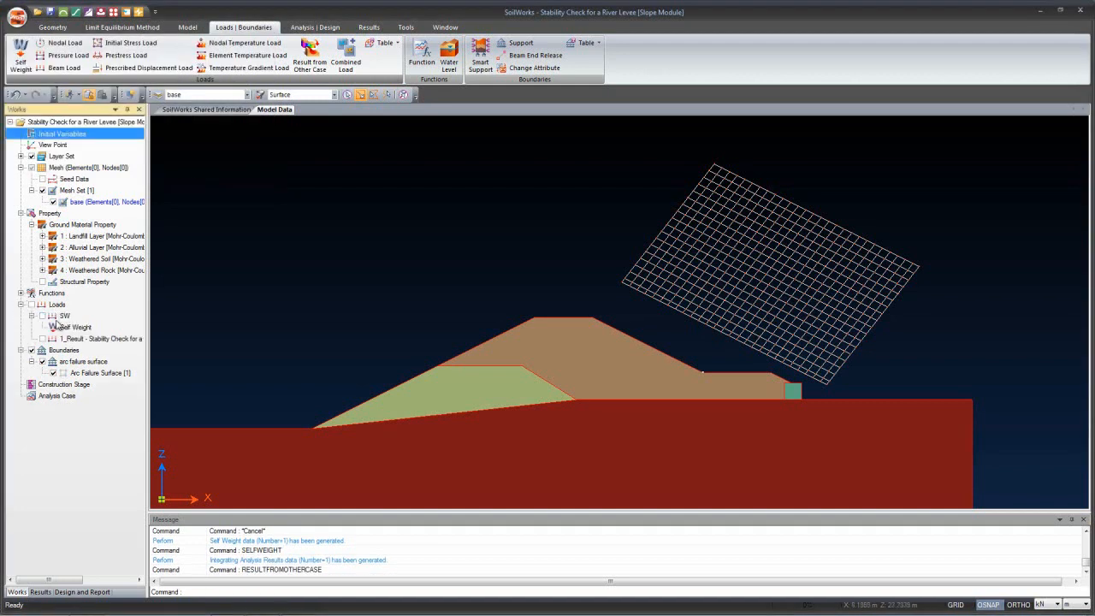
click(72, 328)
click(85, 342)
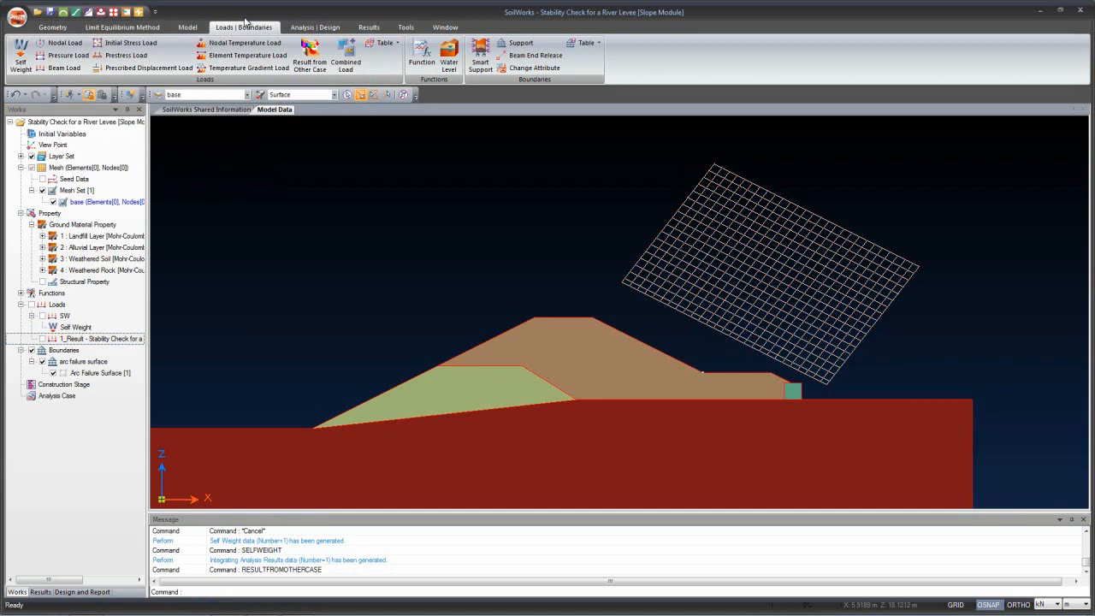
Add a Limit Equilibrium Method (LEM) analysis case named "LEM with pore pressure".
click(308, 31)
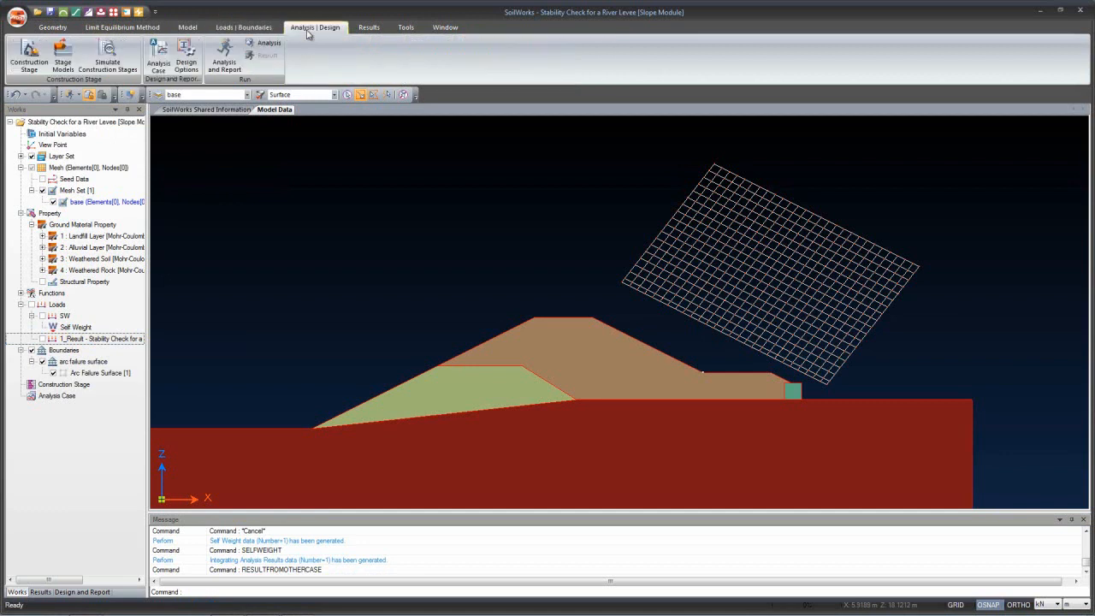
click(155, 56)
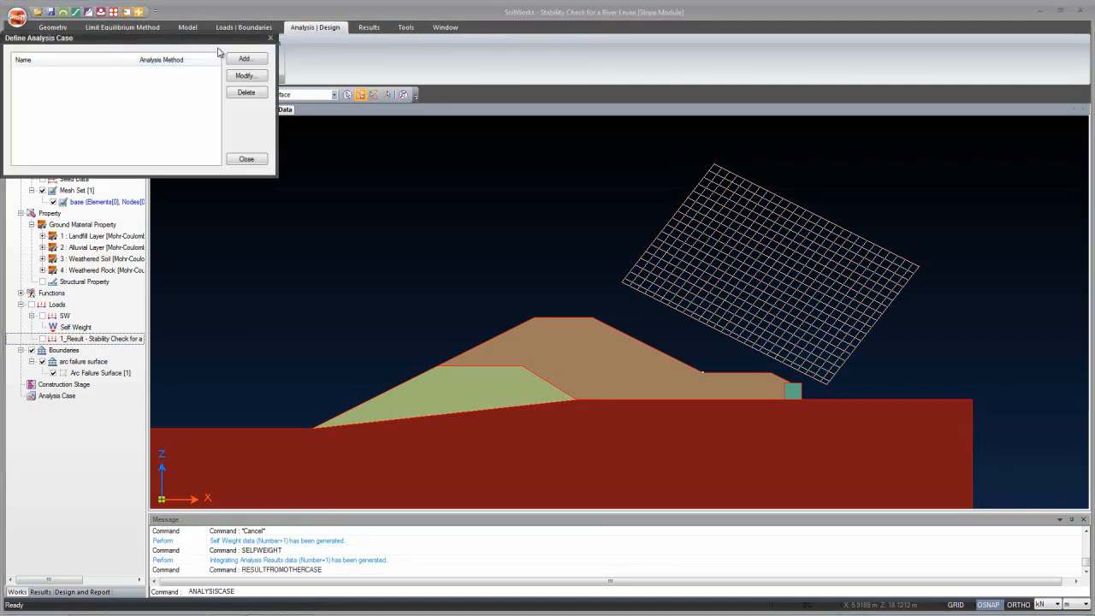
click(246, 58)
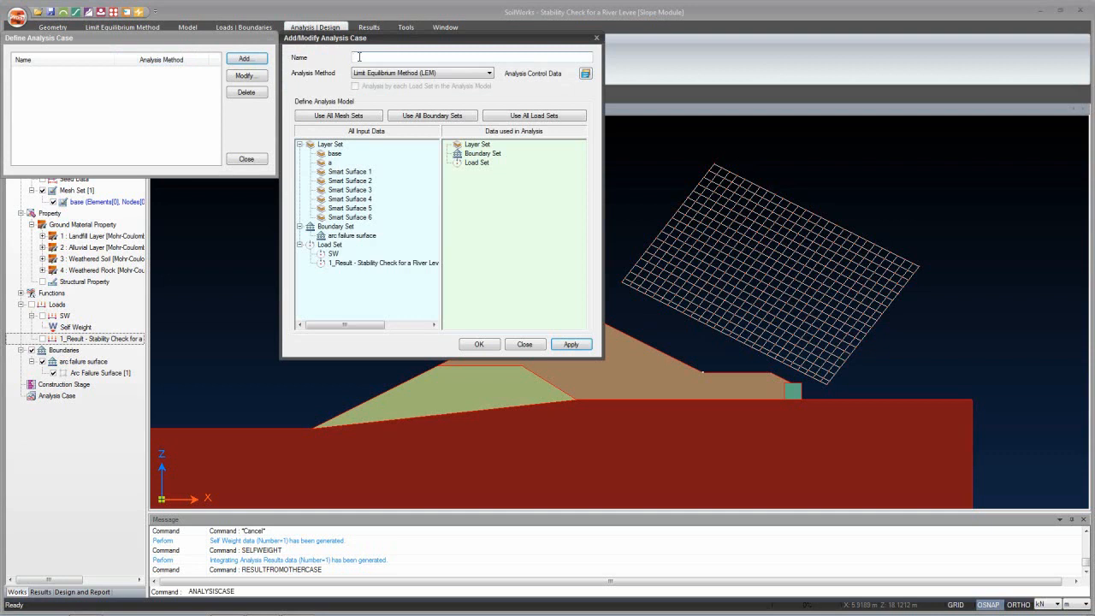
text(M with pore pressure)
Set the analysis control of the case to the Bishop method, with the slope direction left to right.
click(585, 75)
click(475, 60)
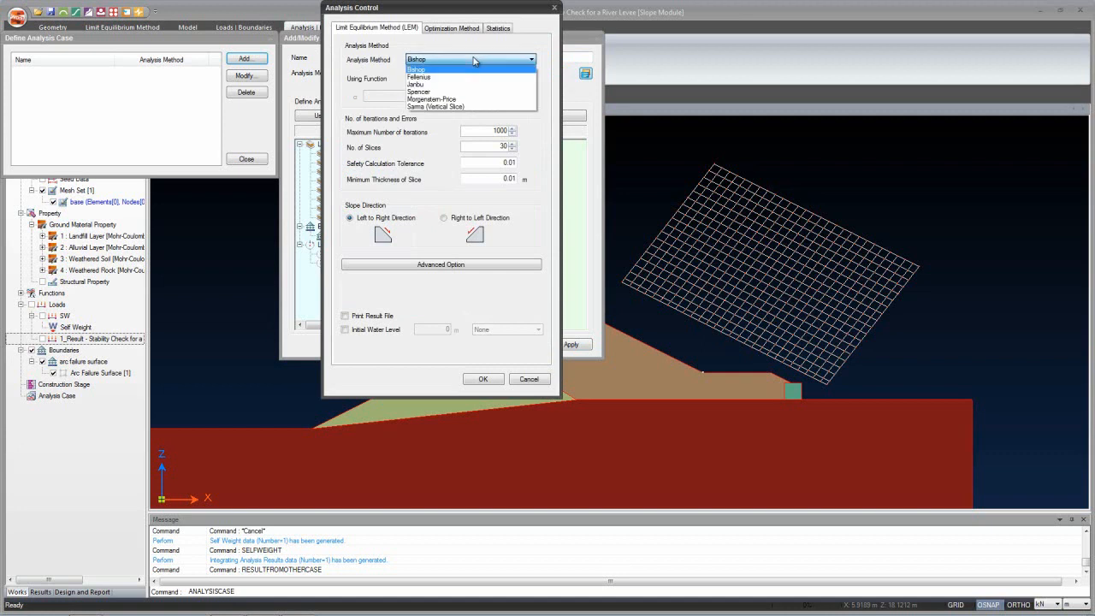
click(412, 72)
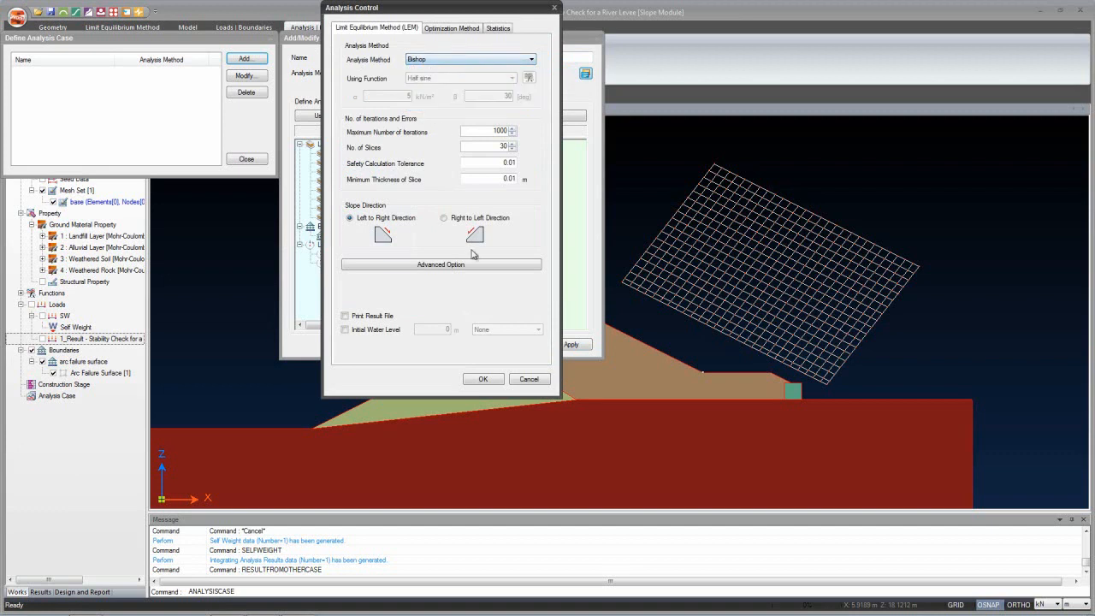
click(482, 379)
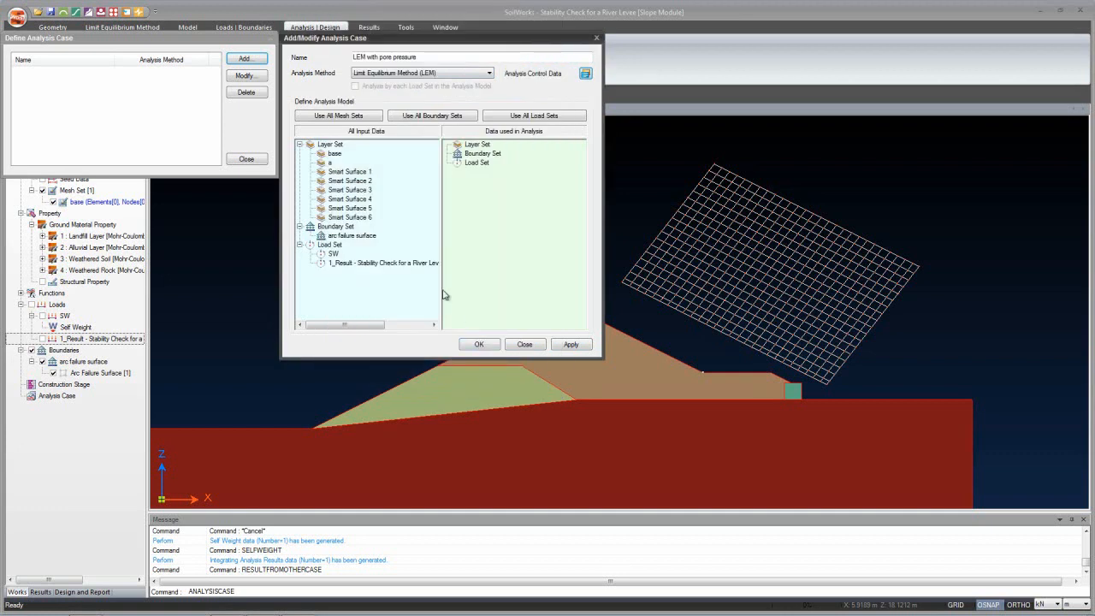
Include all layer, boundary and load sets in the "LEM with pore pressure" case and apply it.
click(342, 116)
click(434, 119)
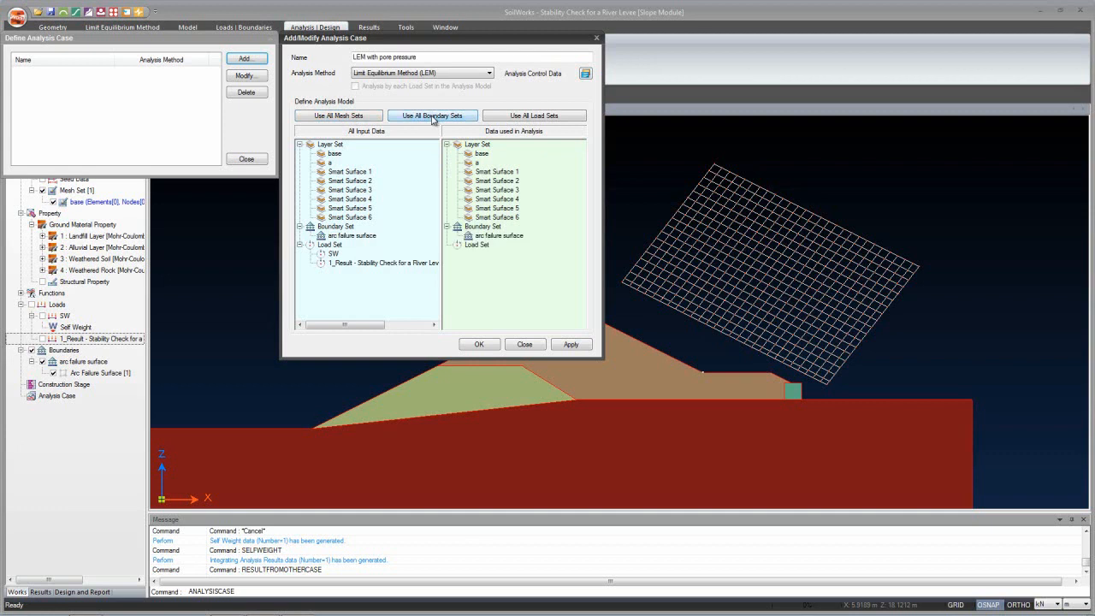
click(521, 116)
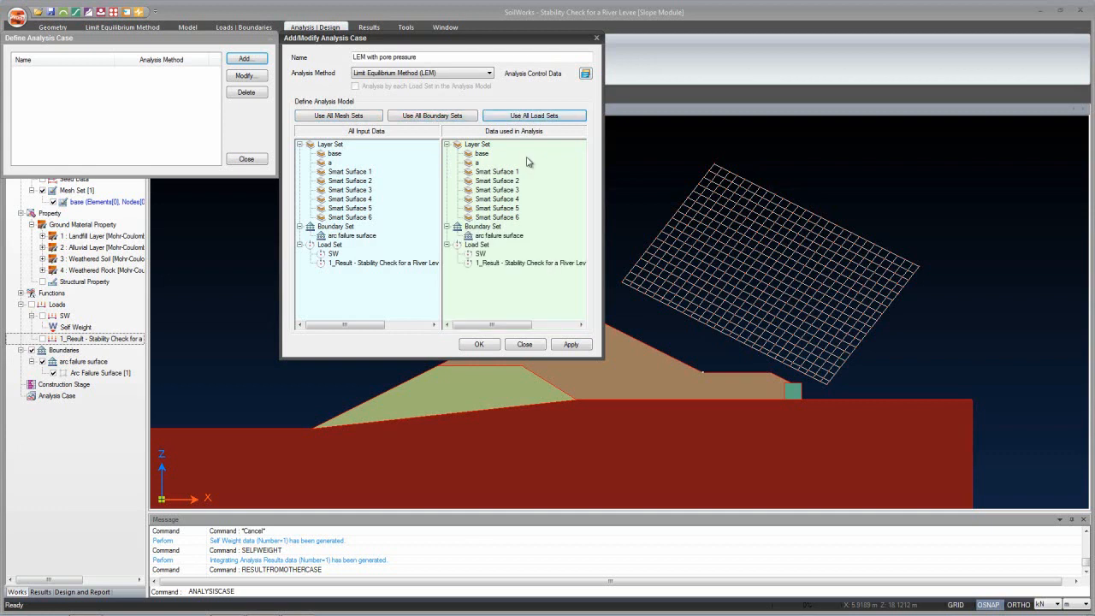
click(570, 344)
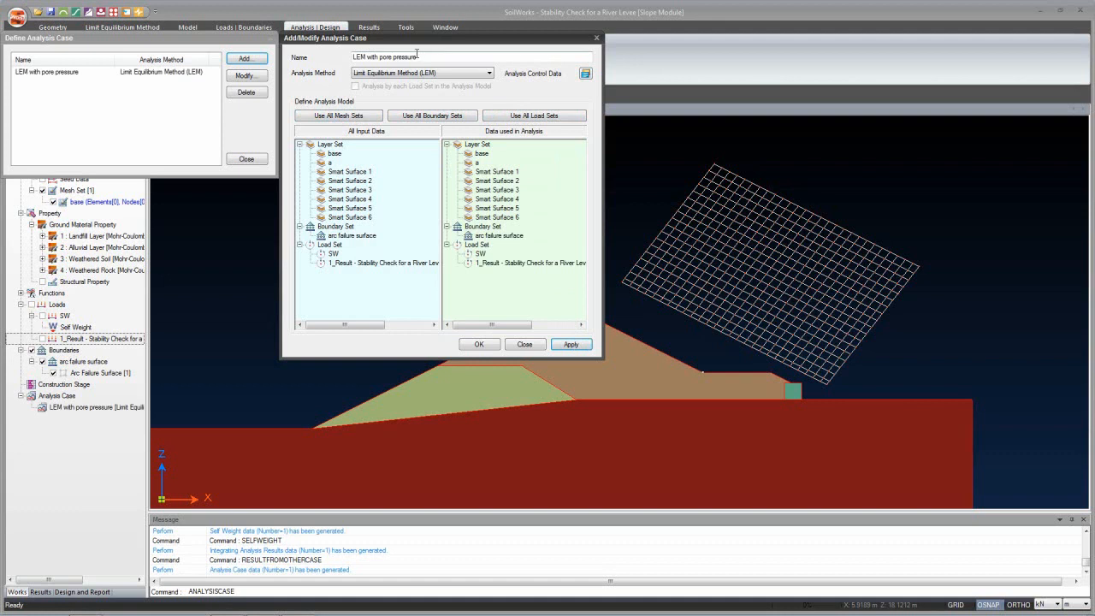
Add a second LEM analysis case named "LEM without pore pressure" that excludes the imported seepage result load set.
click(379, 57)
text(out)
click(503, 265)
drag(503, 264, 363, 264)
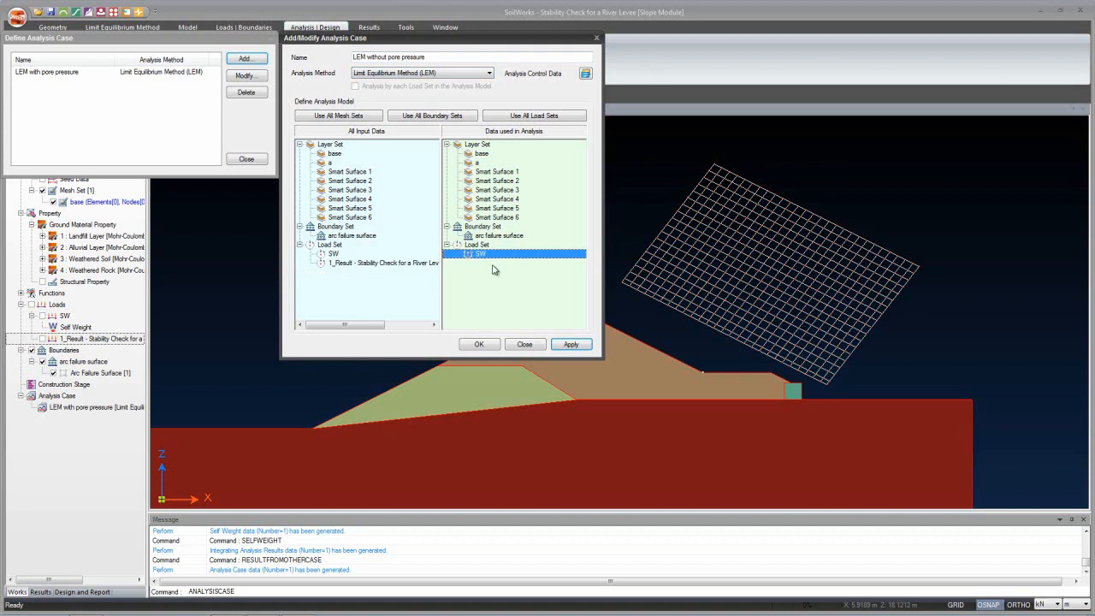
click(480, 344)
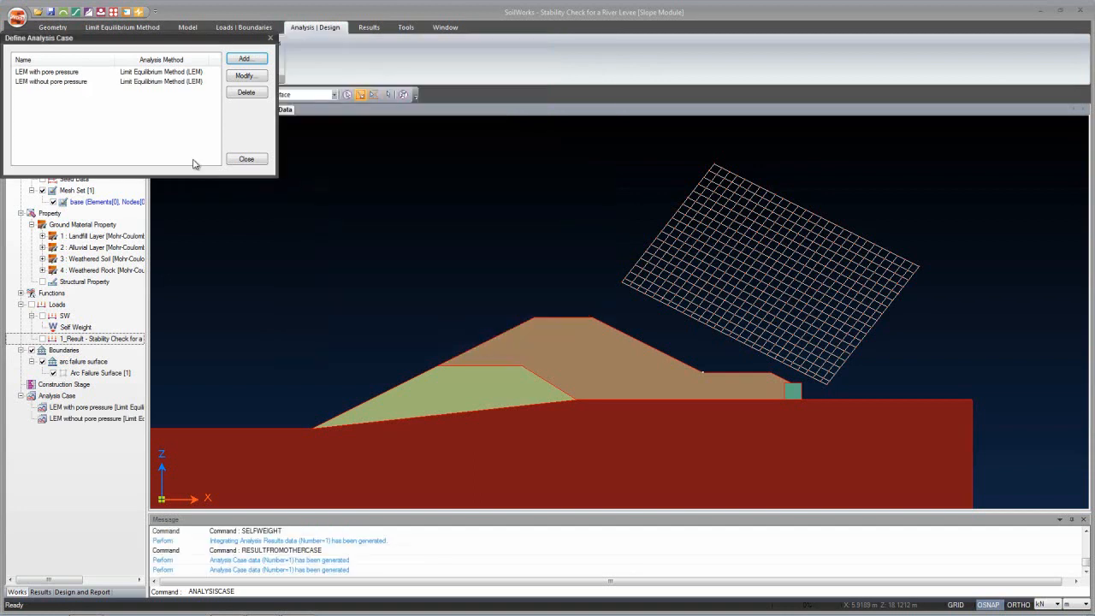
click(250, 160)
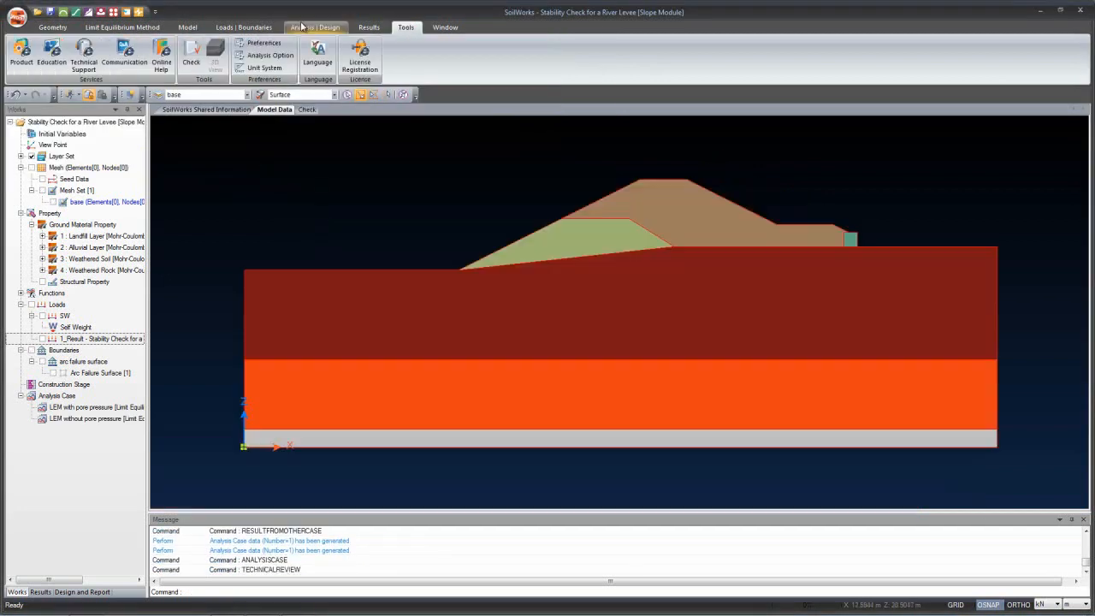
Run the analysis for both the "LEM with pore pressure" and "LEM without pore pressure" cases.
click(301, 27)
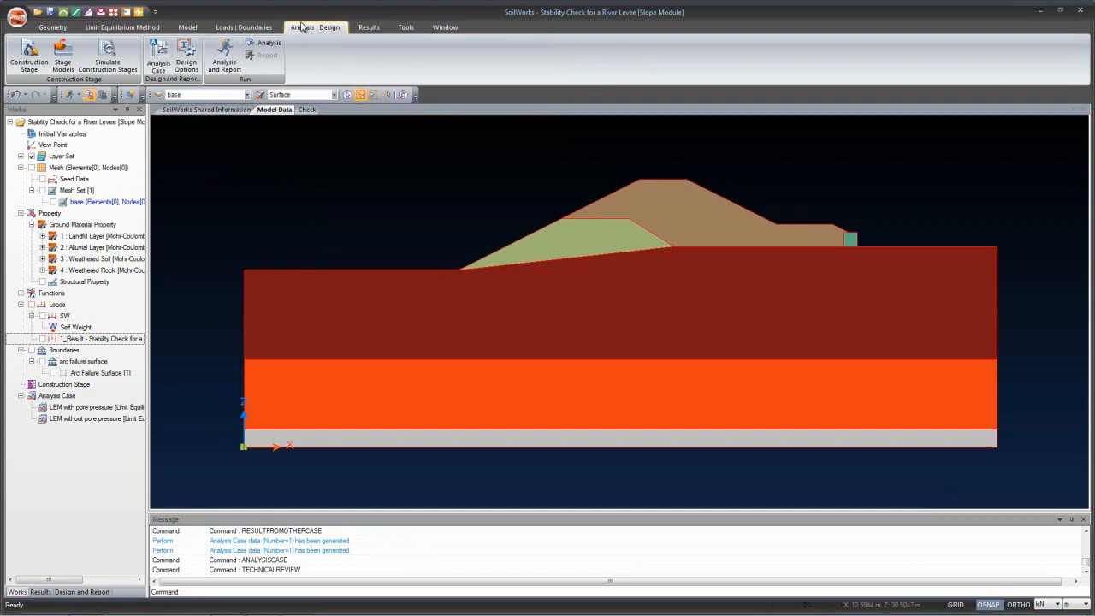
click(257, 43)
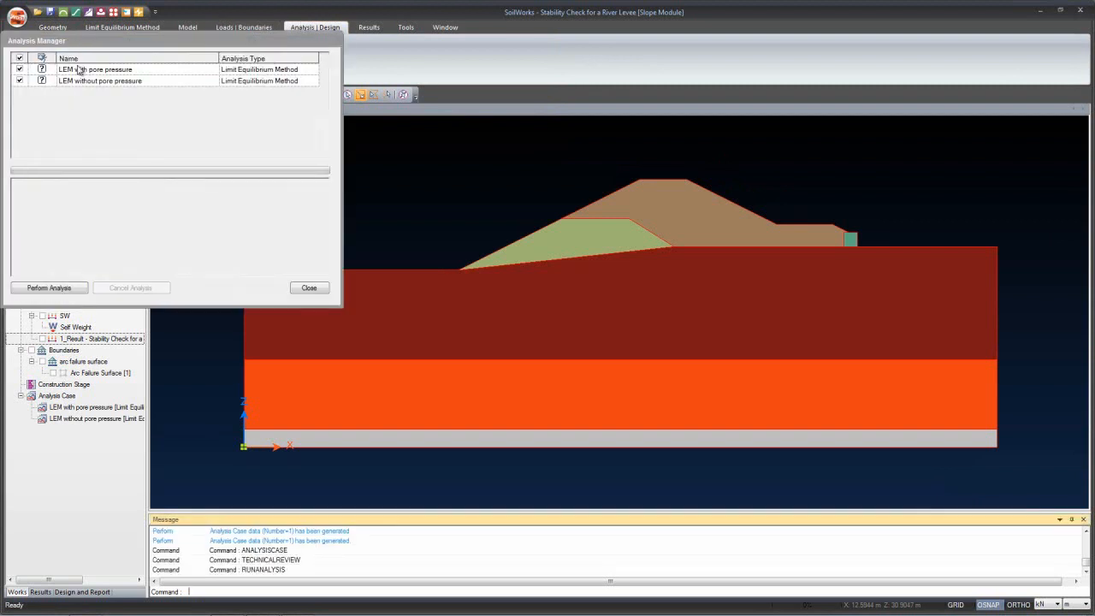
click(73, 287)
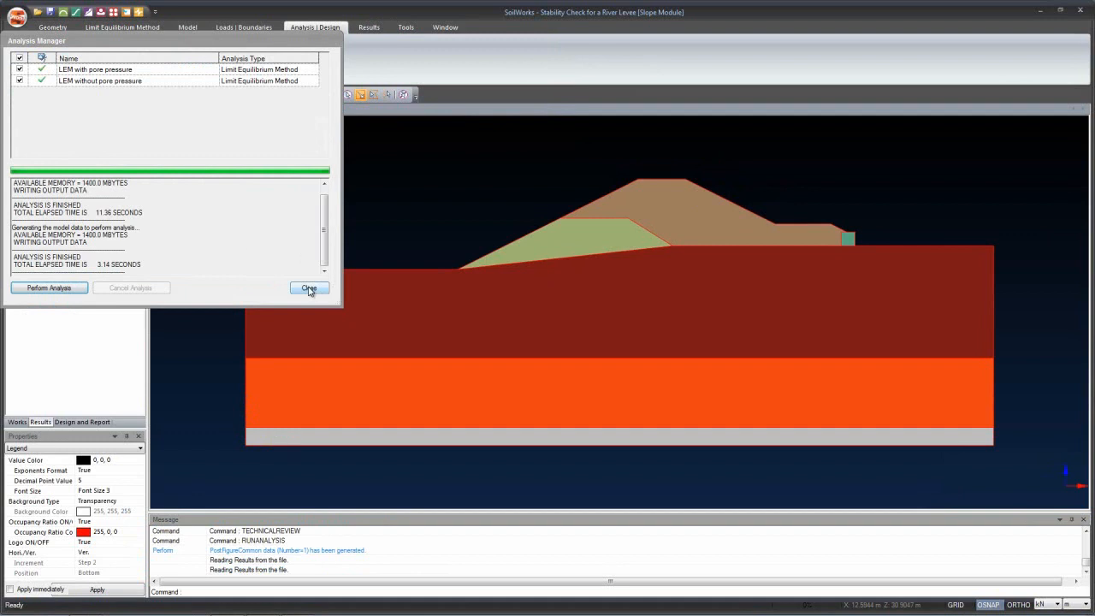
click(308, 287)
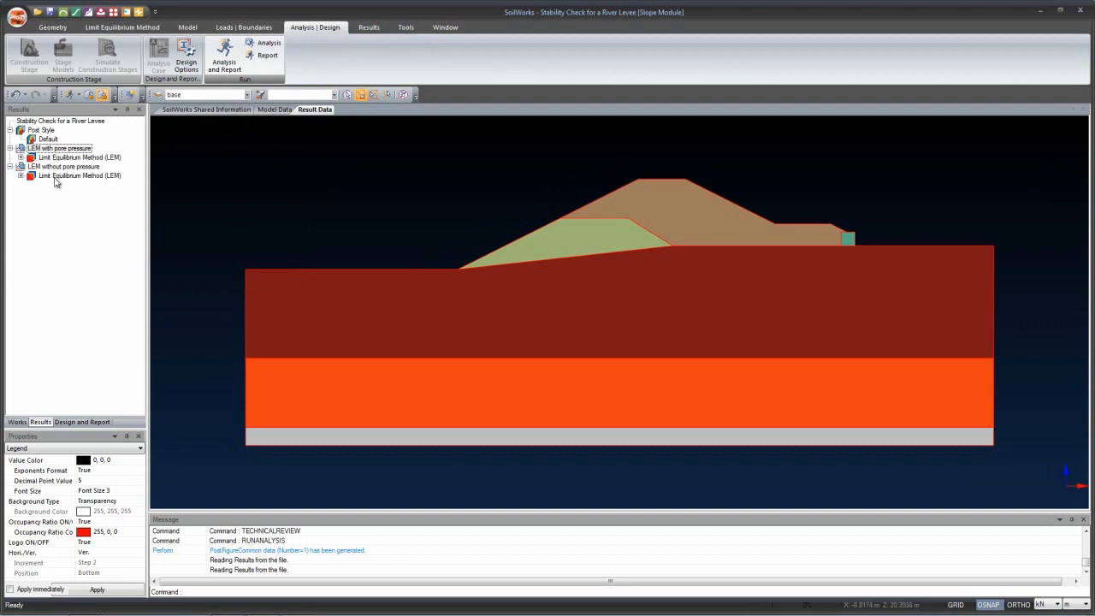
Check the factor of safety and display the arc failure surface result of the "LEM with pore pressure" case.
click(367, 27)
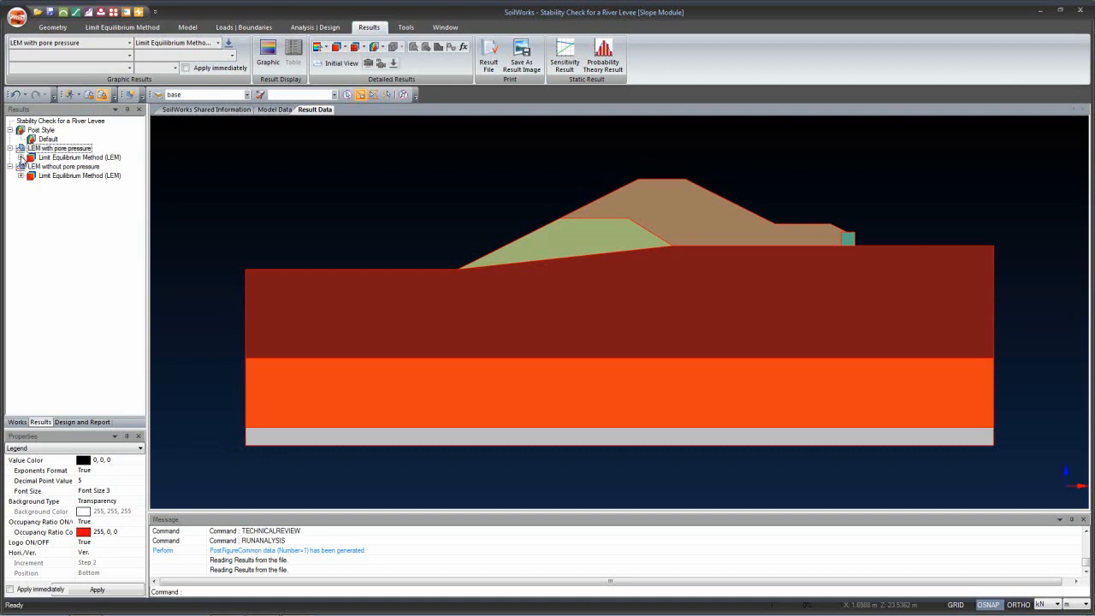
click(20, 157)
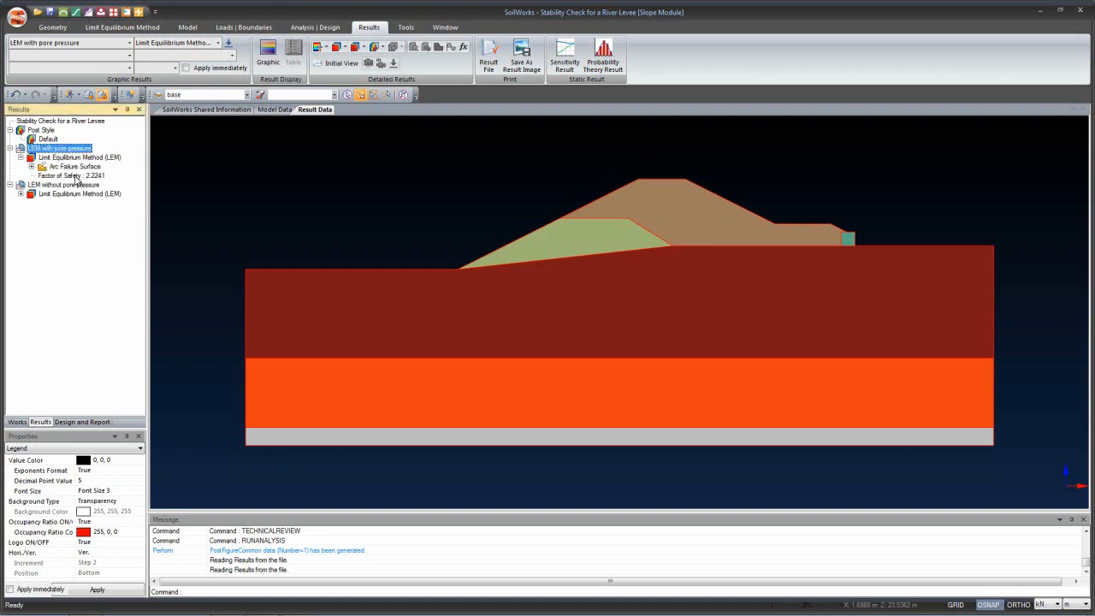
click(84, 175)
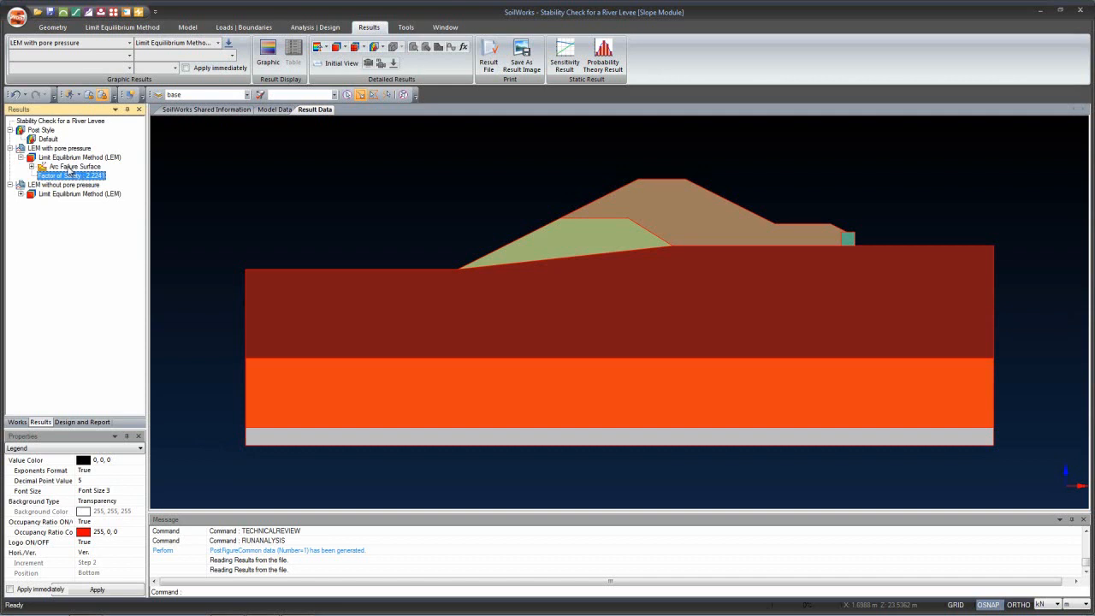
click(69, 168)
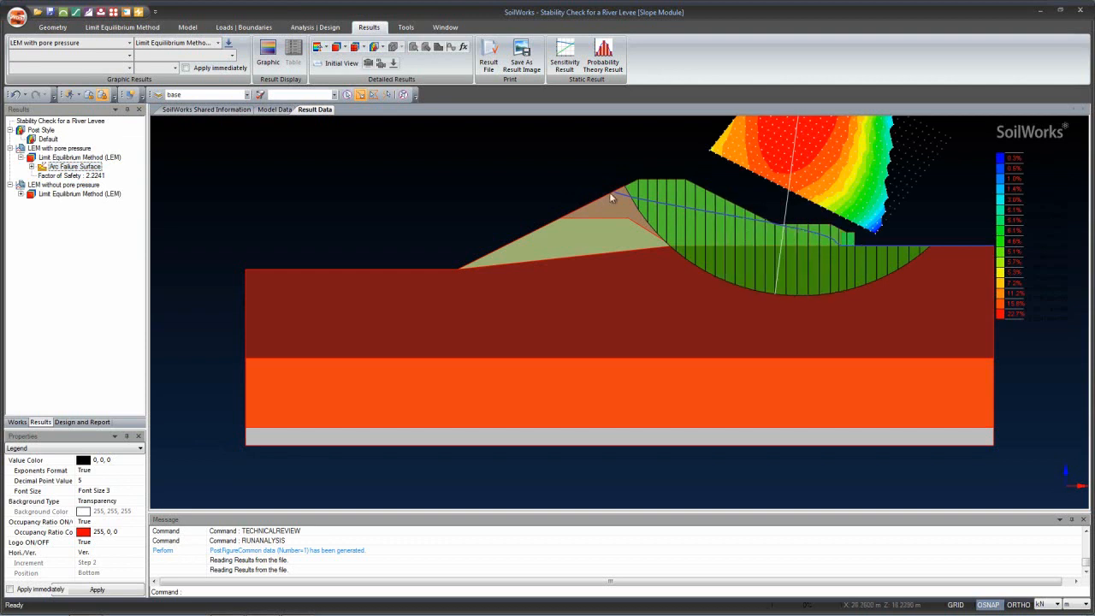
drag(674, 194, 635, 294)
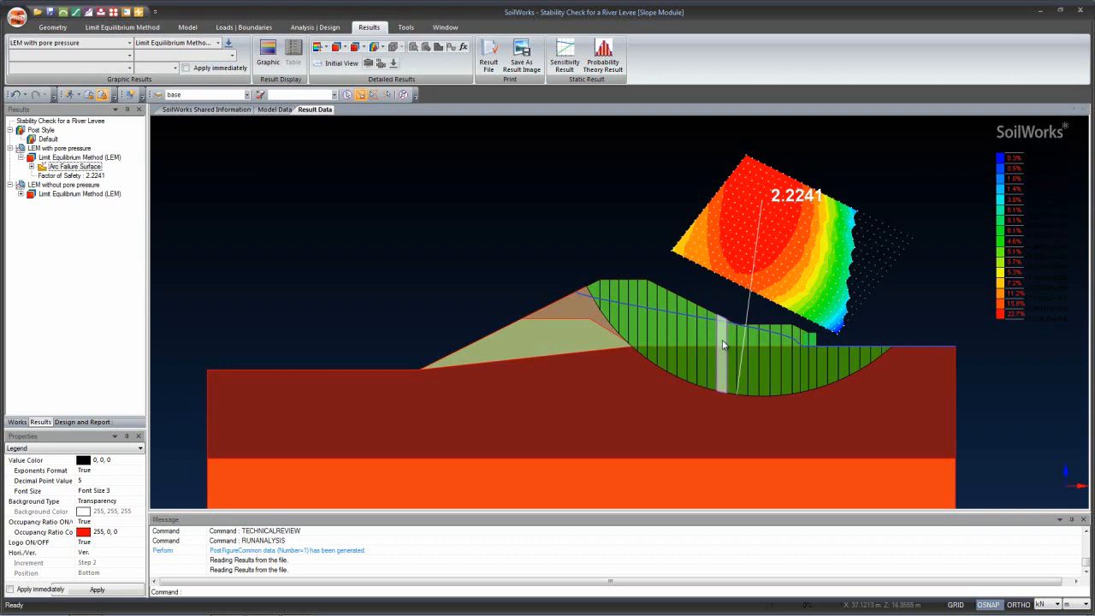
Inspect the pore pressure in the free body diagram of slice 14 on the failure surface.
click(722, 345)
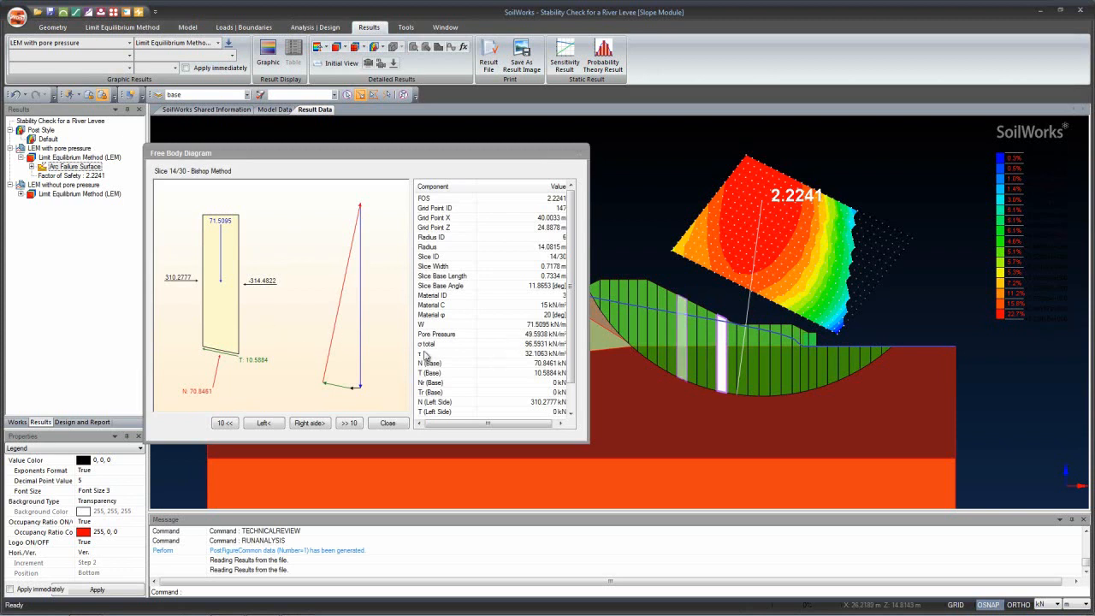
click(439, 335)
click(537, 335)
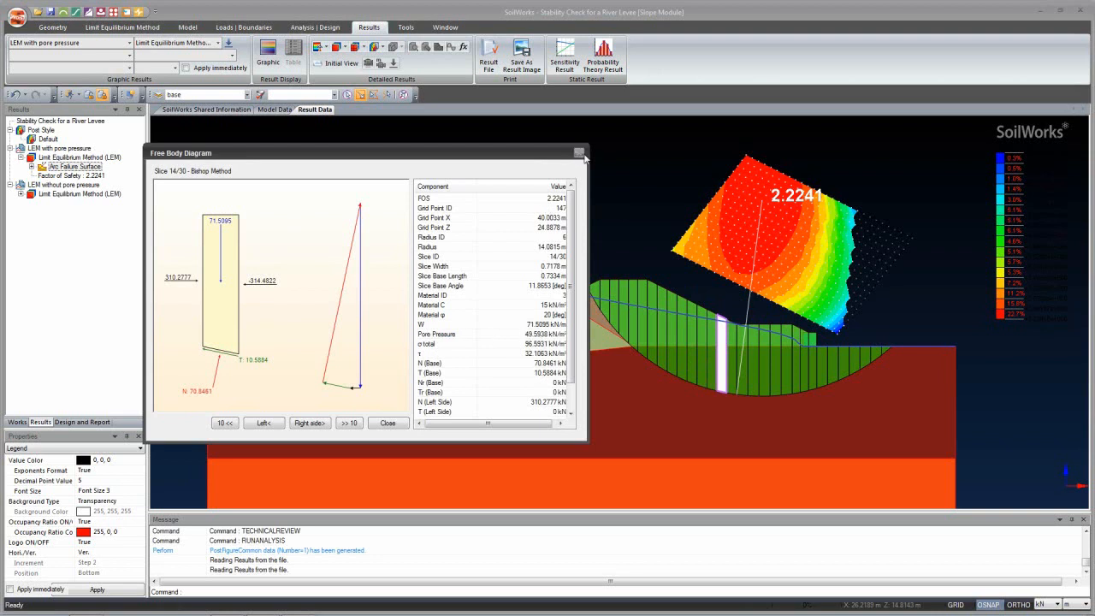
click(582, 155)
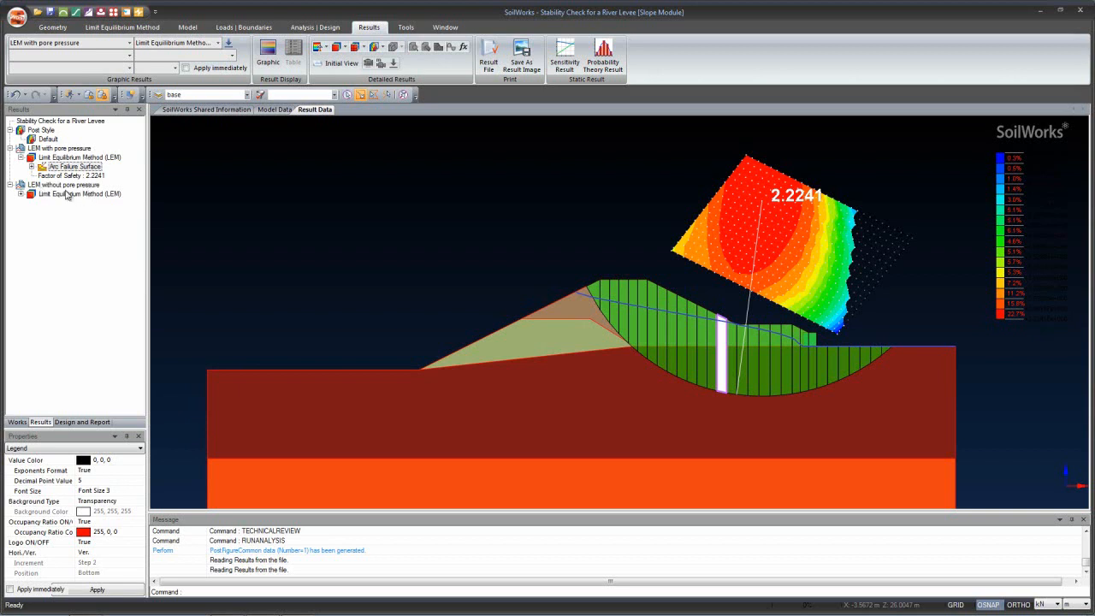
Check the factor of safety and display the arc failure surface result of the "LEM without pore pressure" case.
click(21, 195)
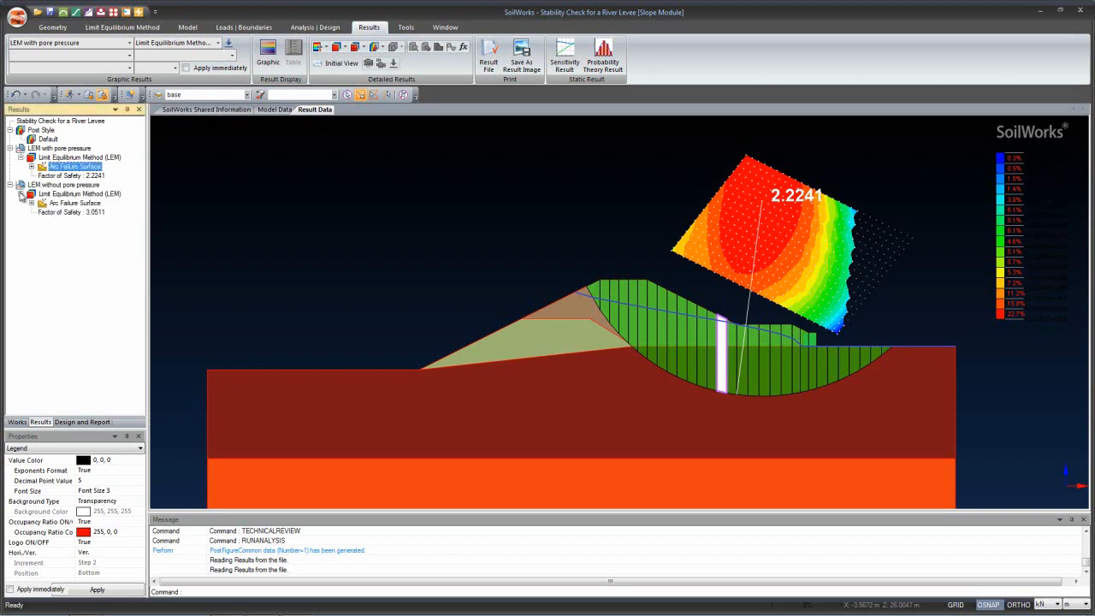
click(72, 213)
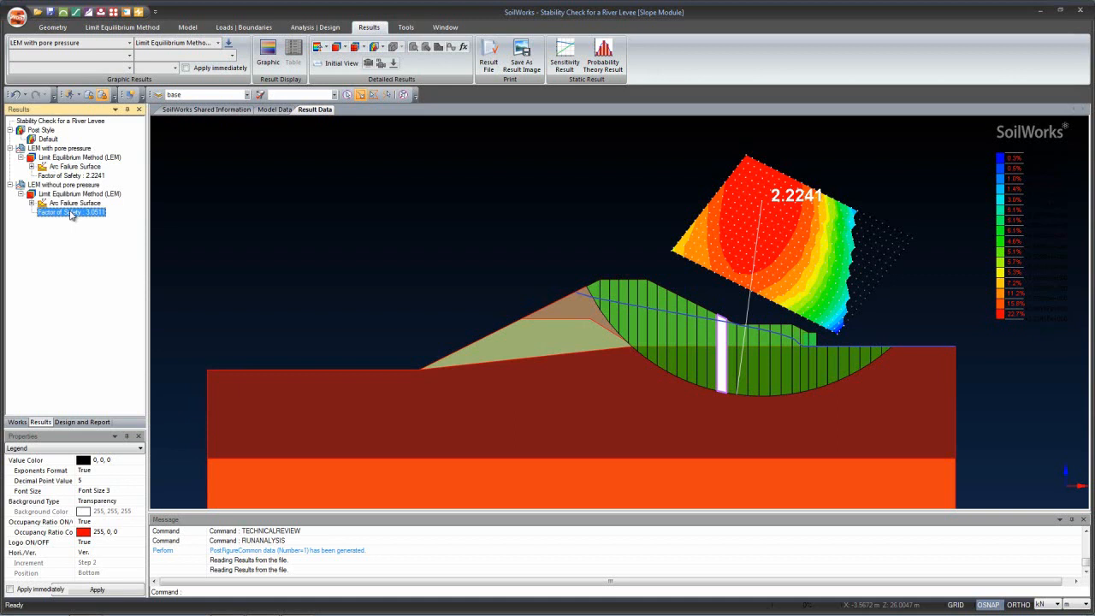
click(71, 203)
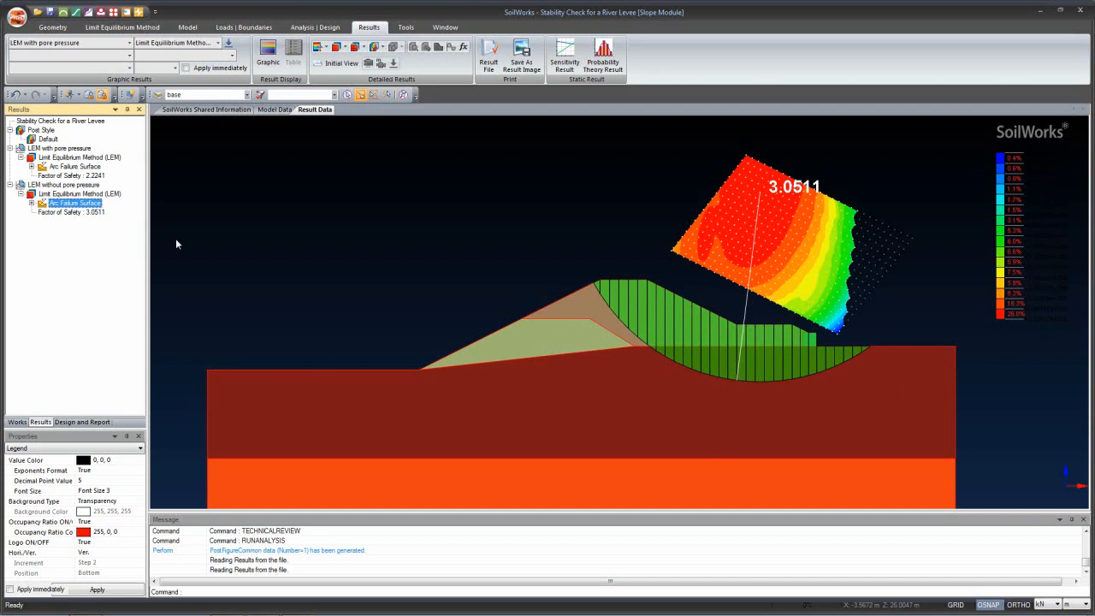
Check the pore pressure in the free body diagram of slice 16 and compare both cases' factors of safety.
click(733, 356)
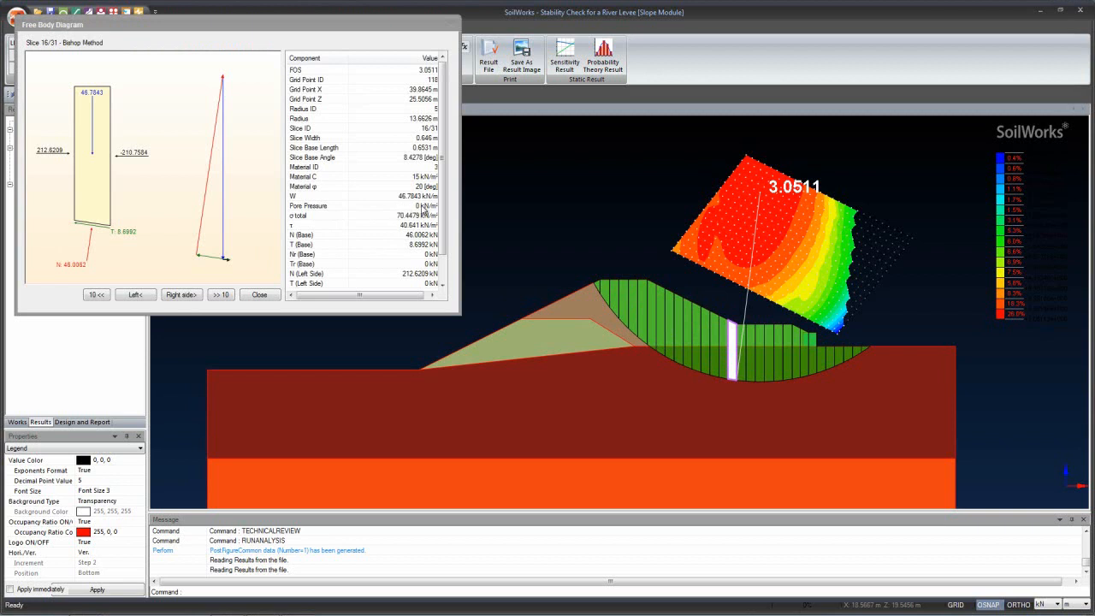
click(354, 24)
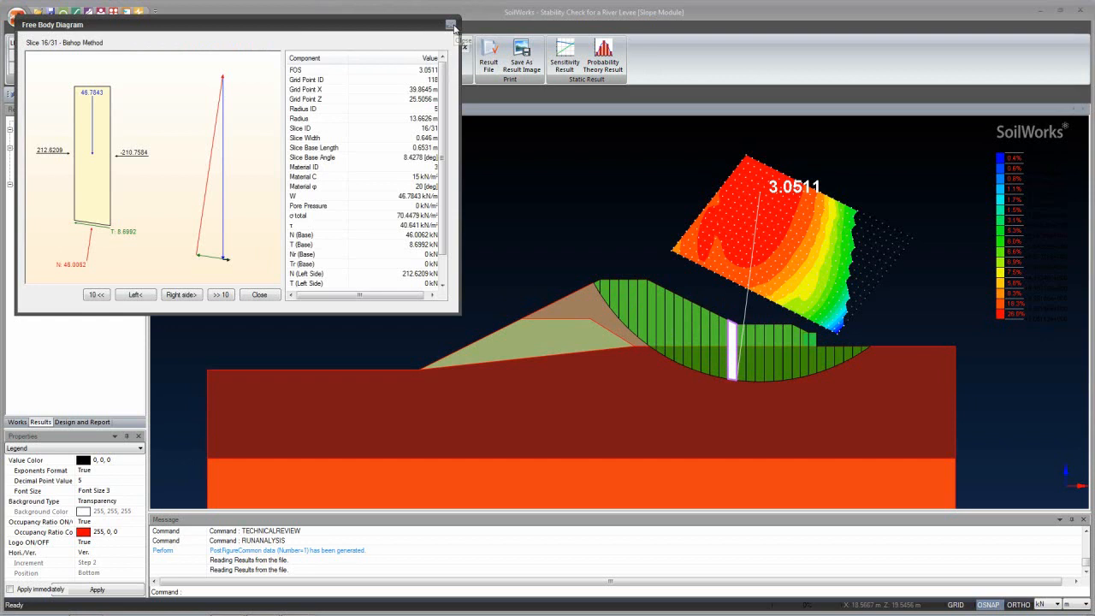
click(452, 26)
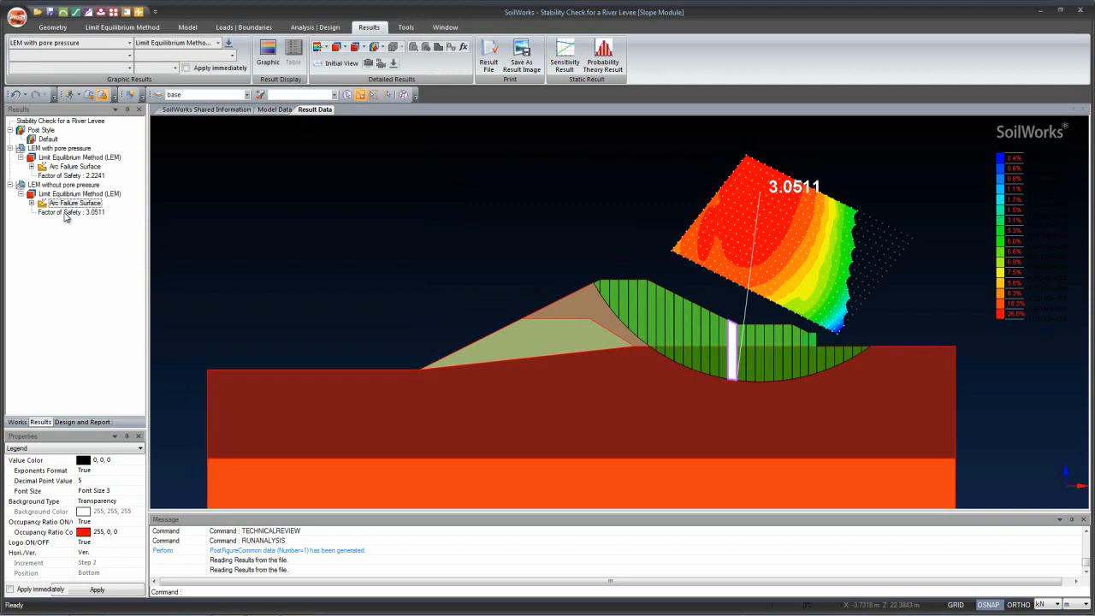
click(66, 215)
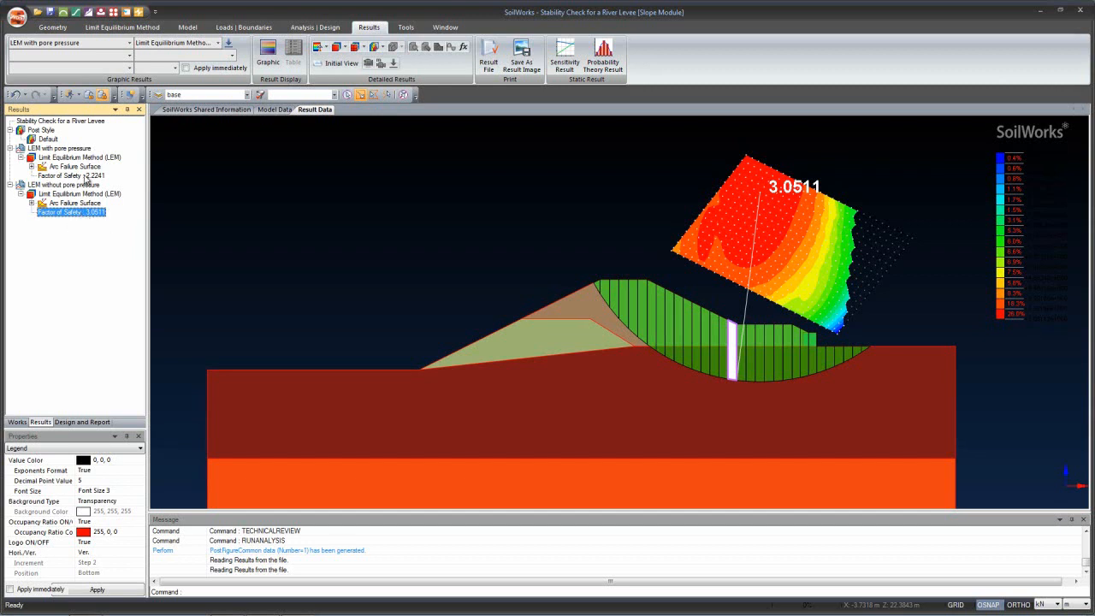
click(86, 175)
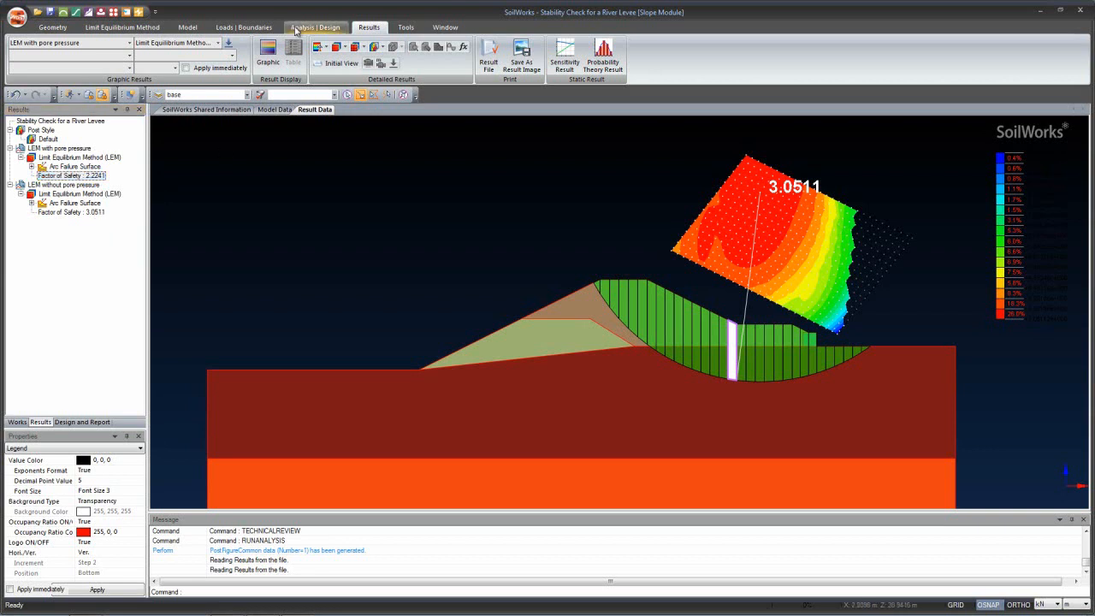
Set the slope design options to Embankment Slope with a factor of safety of 1.300.
click(296, 31)
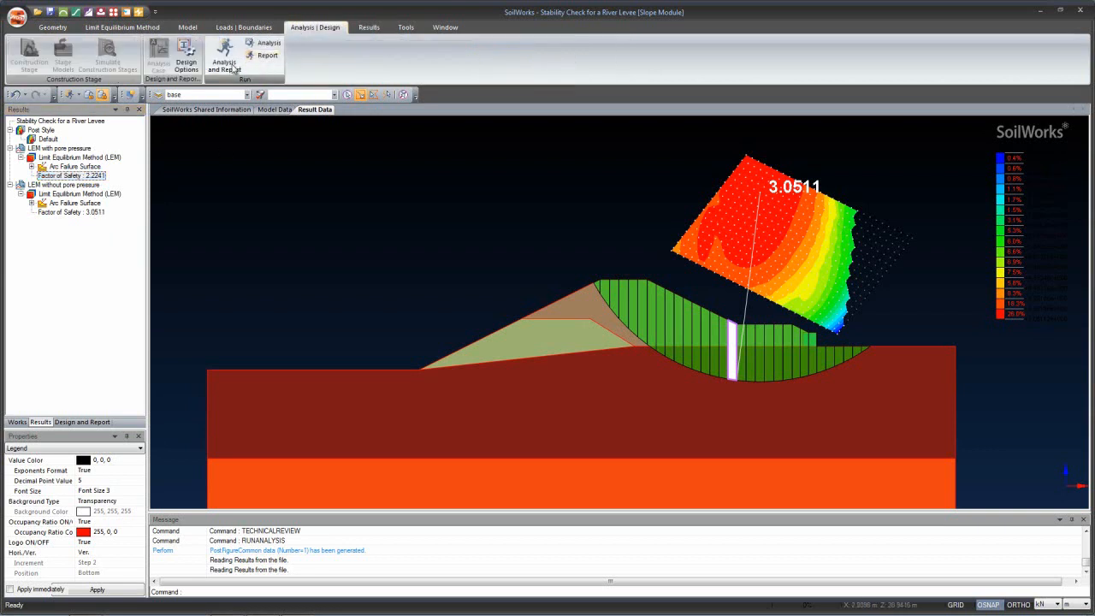
click(186, 56)
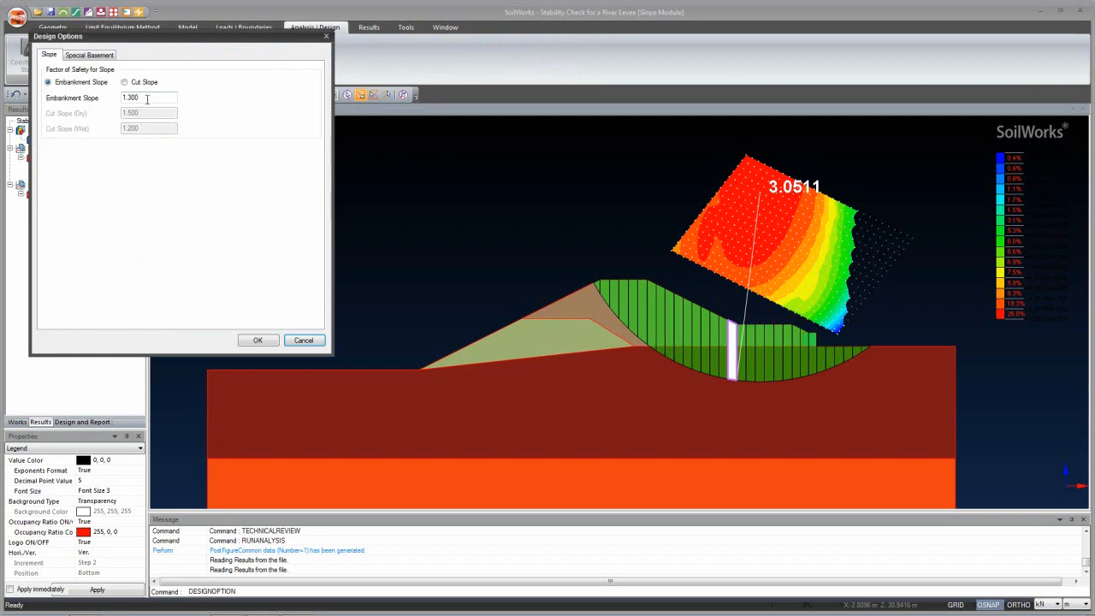
click(142, 82)
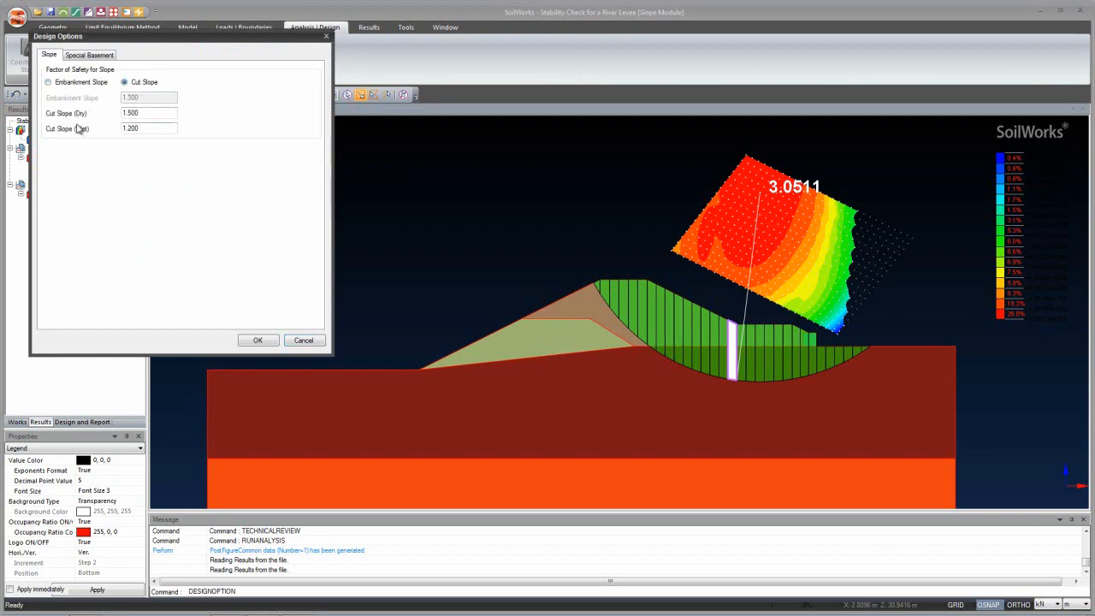
click(67, 83)
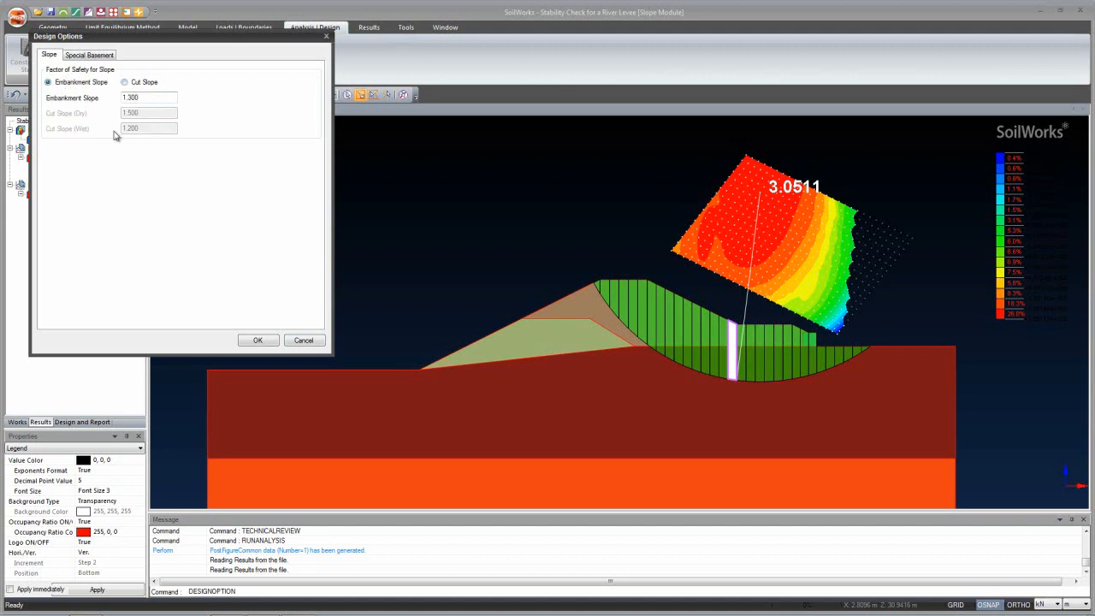
click(257, 339)
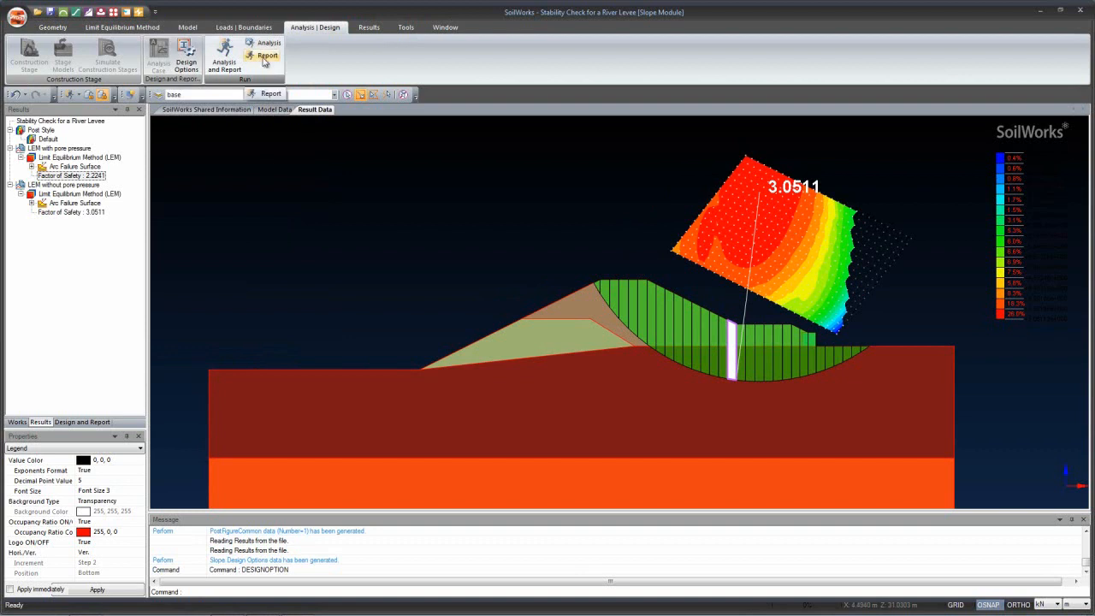
Generate the Slope Analysis Results Report for the levee model.
click(265, 58)
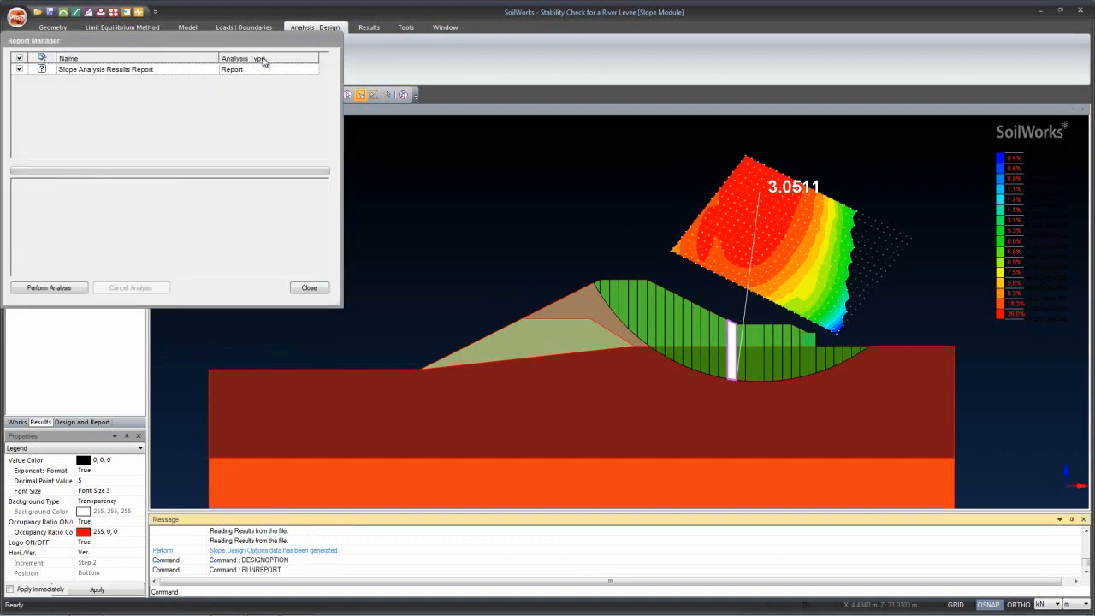
click(49, 287)
click(309, 287)
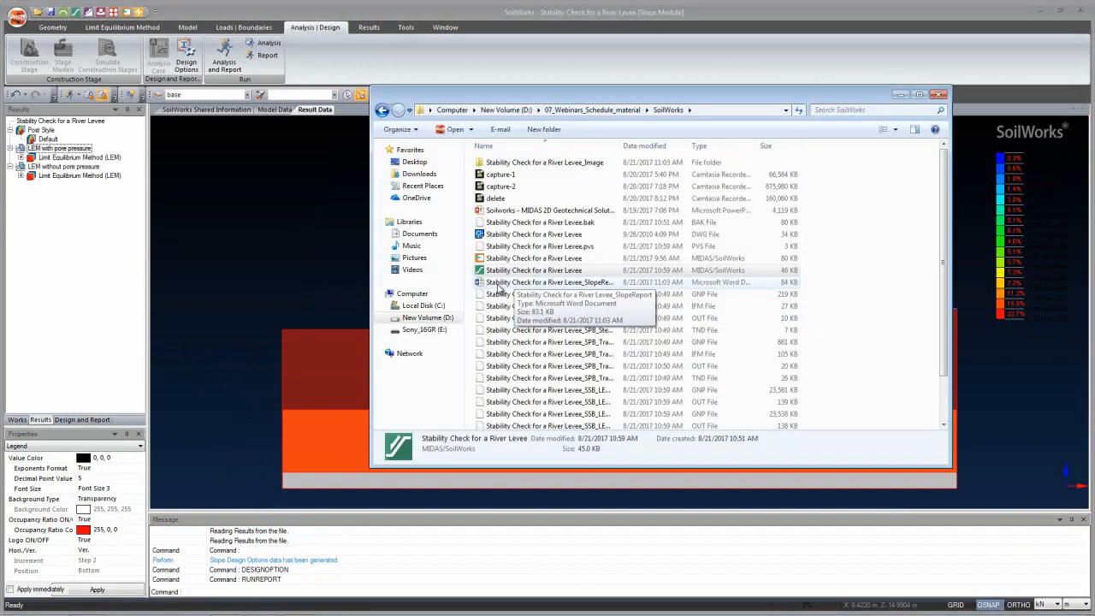
Open the generated slope report in Word and review its applied safety factor and soil properties tables.
double_click(497, 283)
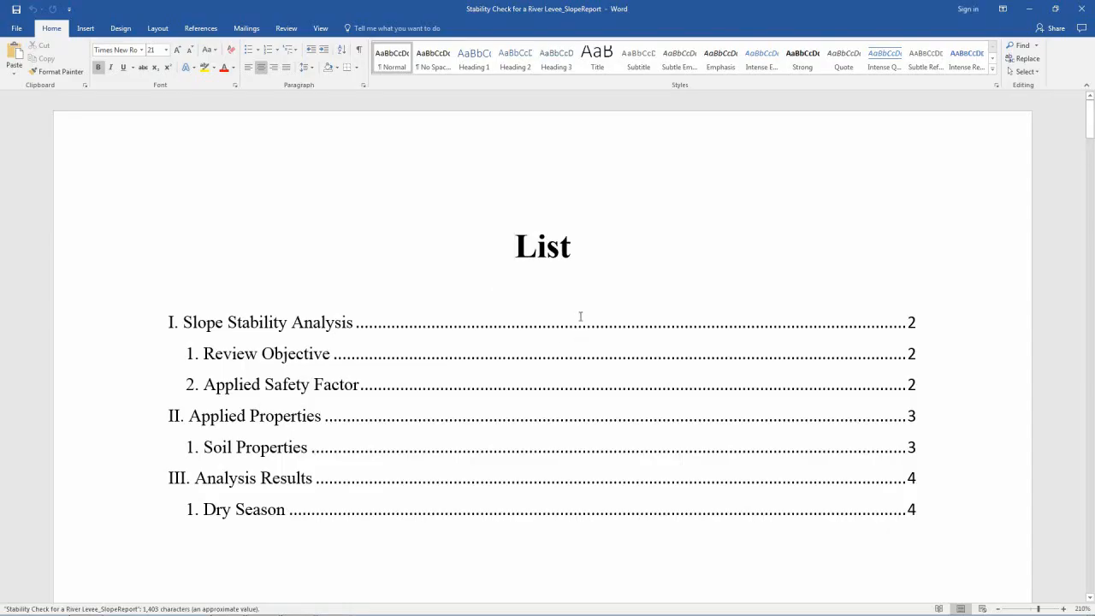
scroll(580, 317, down, 20)
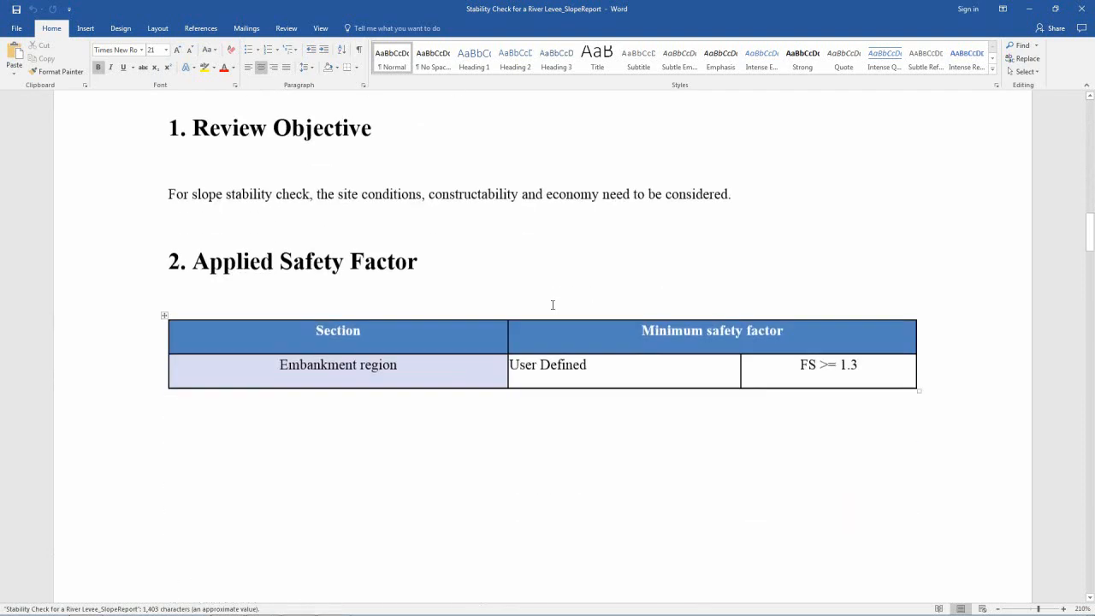
scroll(552, 304, down, 1)
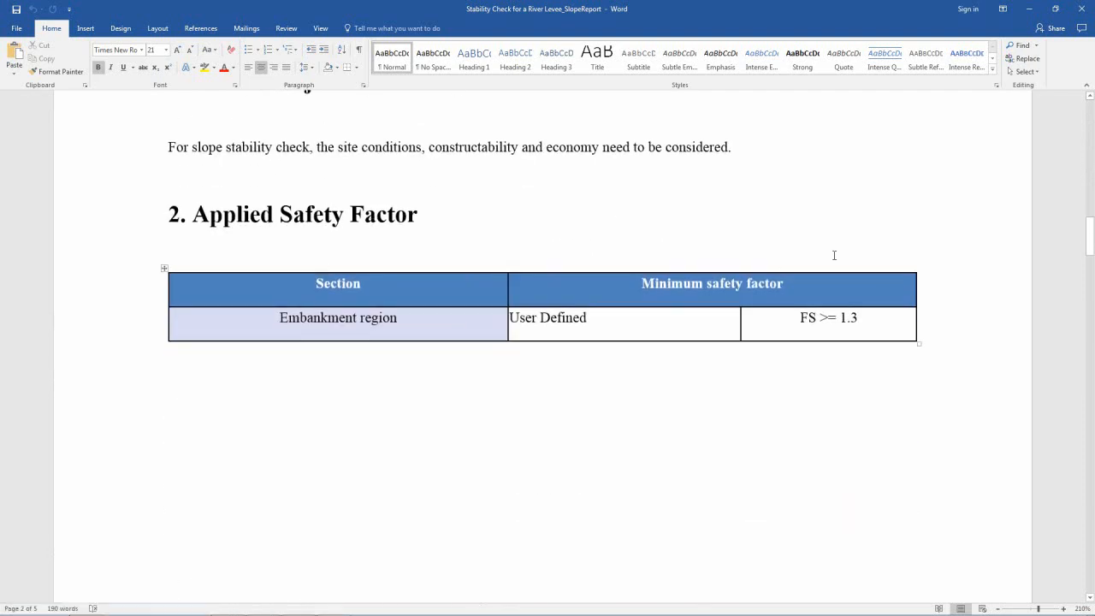
scroll(823, 254, down, 10)
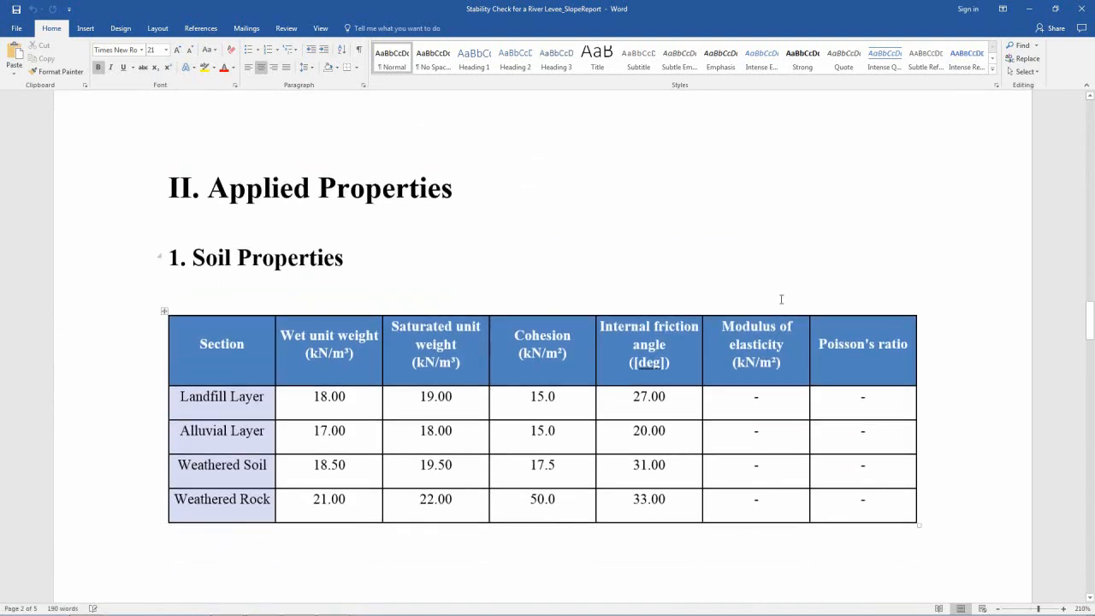
scroll(796, 308, down, 2)
Compare the analysis safety factors and evaluations of both LEM cases in the report's Dry Season section.
scroll(819, 330, down, 20)
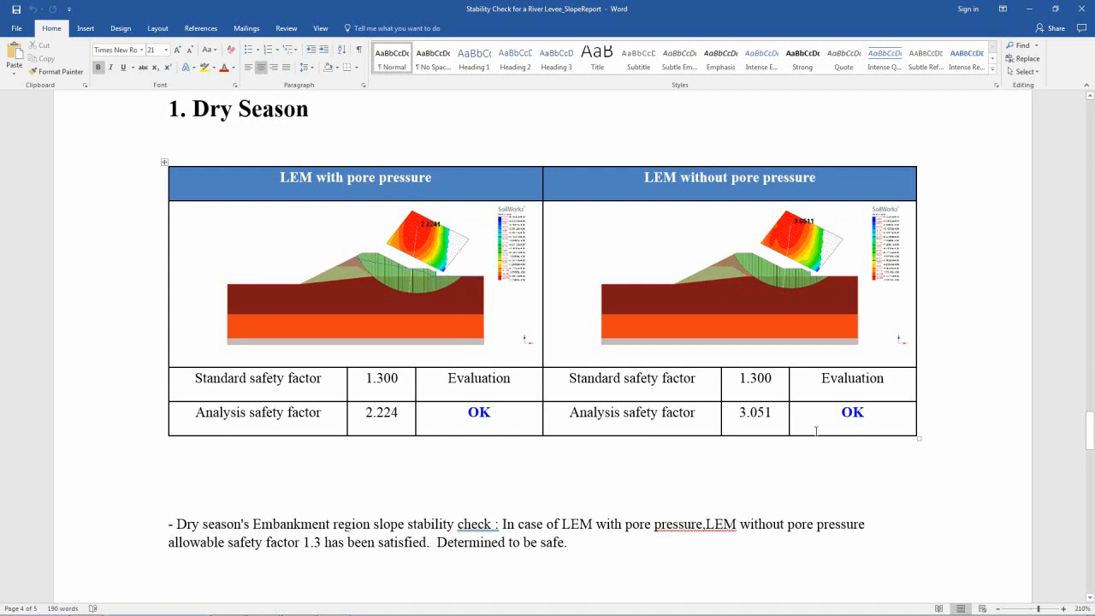
drag(741, 412, 772, 412)
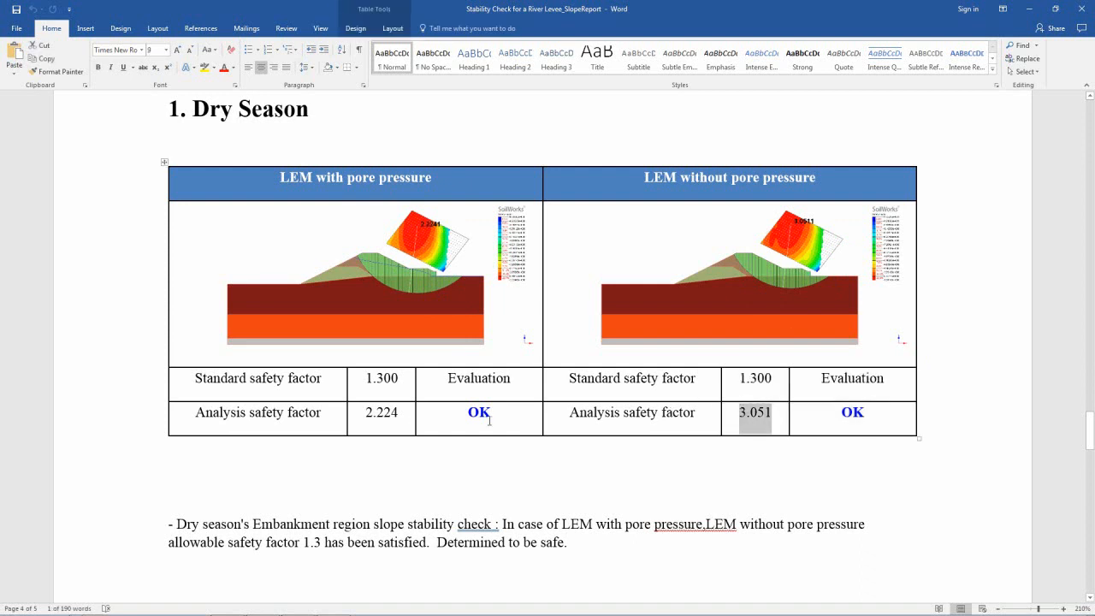
drag(395, 412, 358, 412)
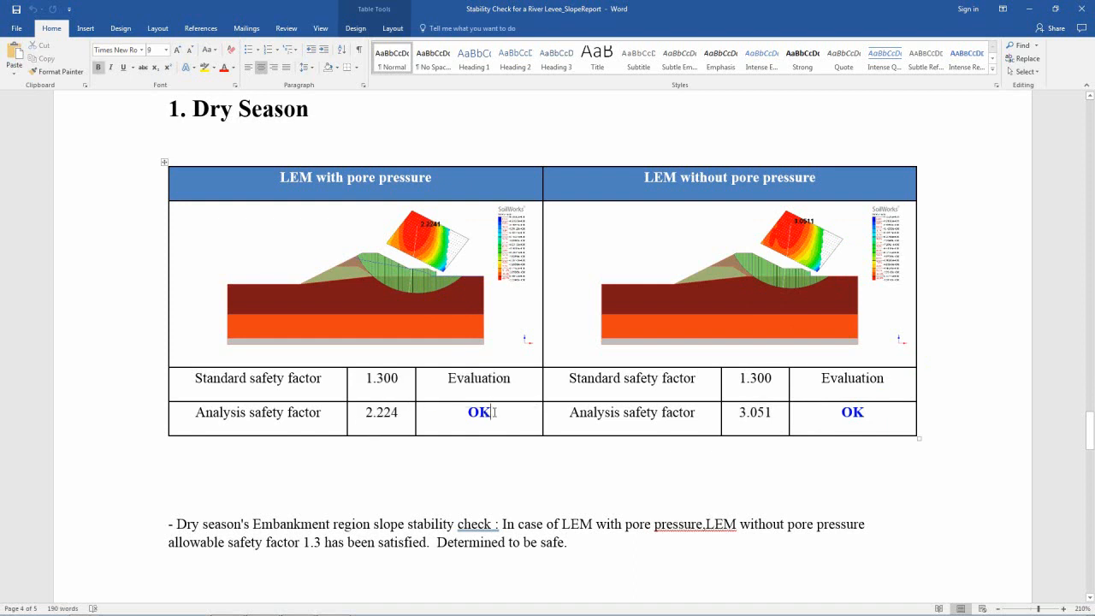